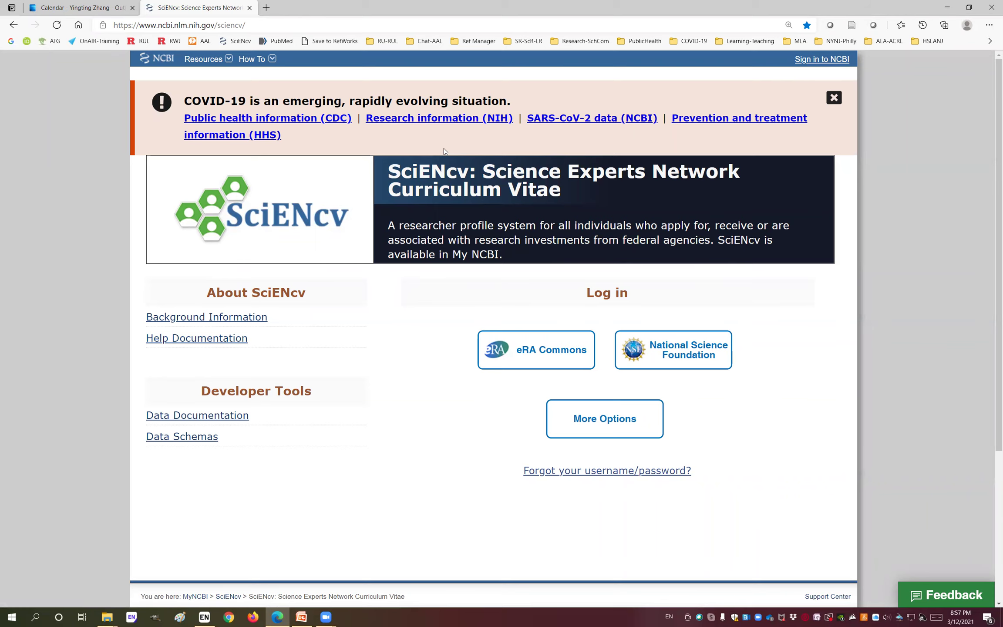
# Open PubMed and log in to NCBI through the Rutgers institutional account with the saved NetID credentials
pyautogui.click(276, 41)
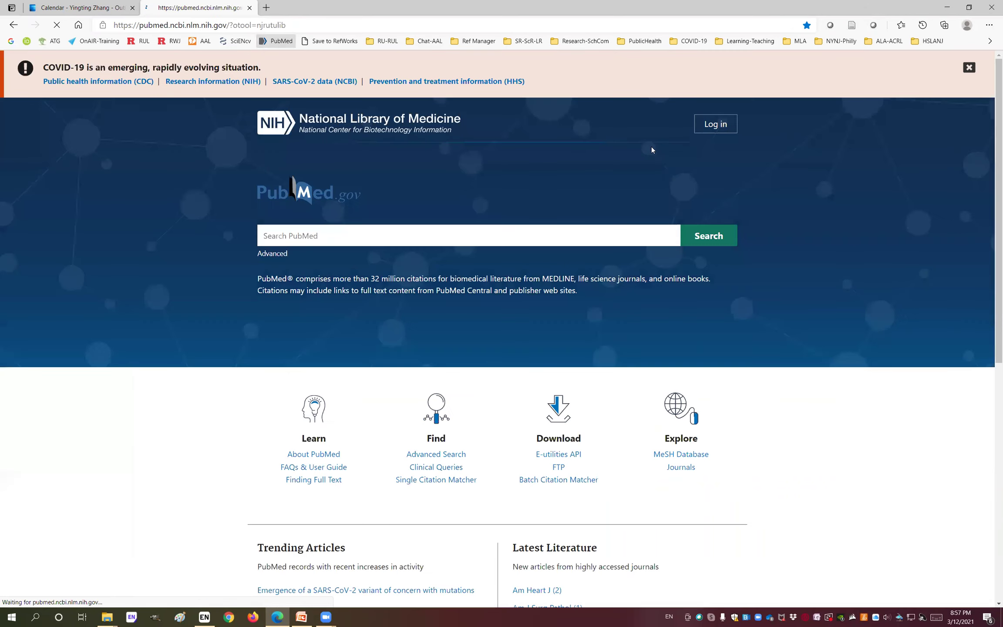
pyautogui.click(721, 126)
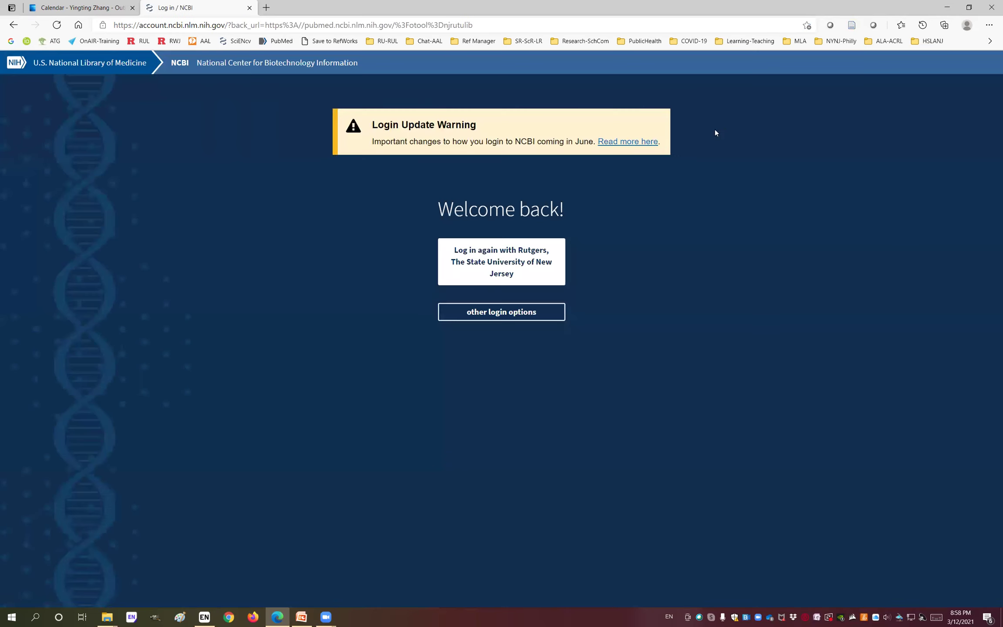
pyautogui.click(513, 259)
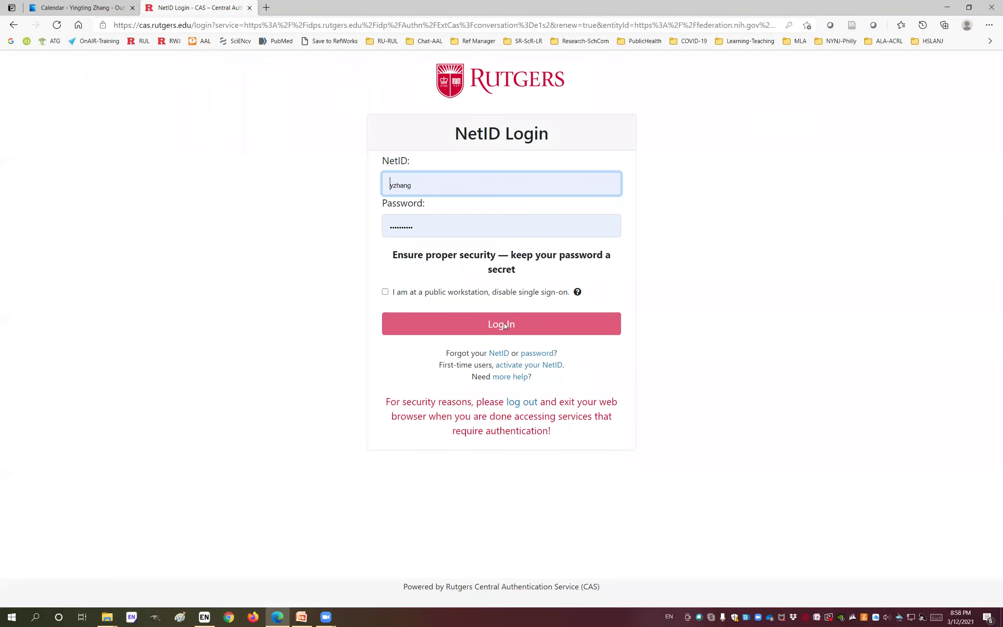
pyautogui.click(502, 325)
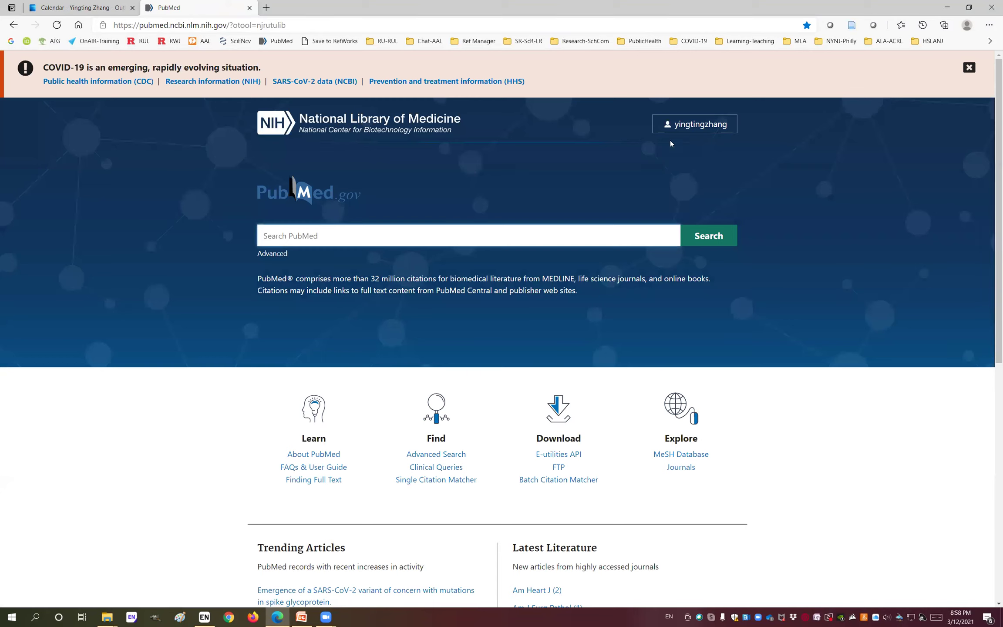
# Open the My NCBI dashboard and look over its bibliography, saved searches, collections, recent activity, filters and SciENcv sections
pyautogui.click(693, 128)
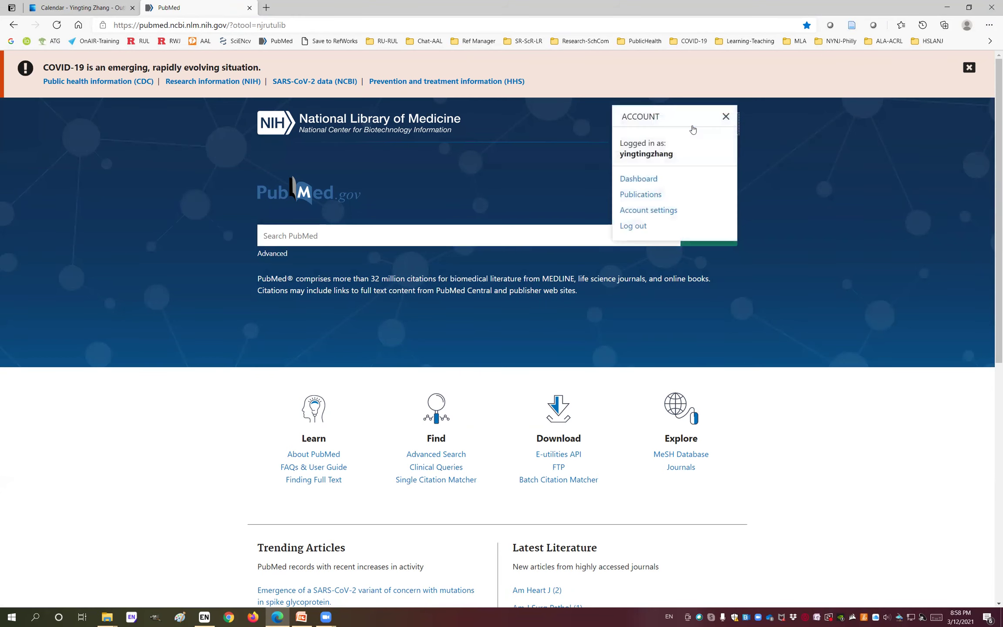
pyautogui.click(643, 180)
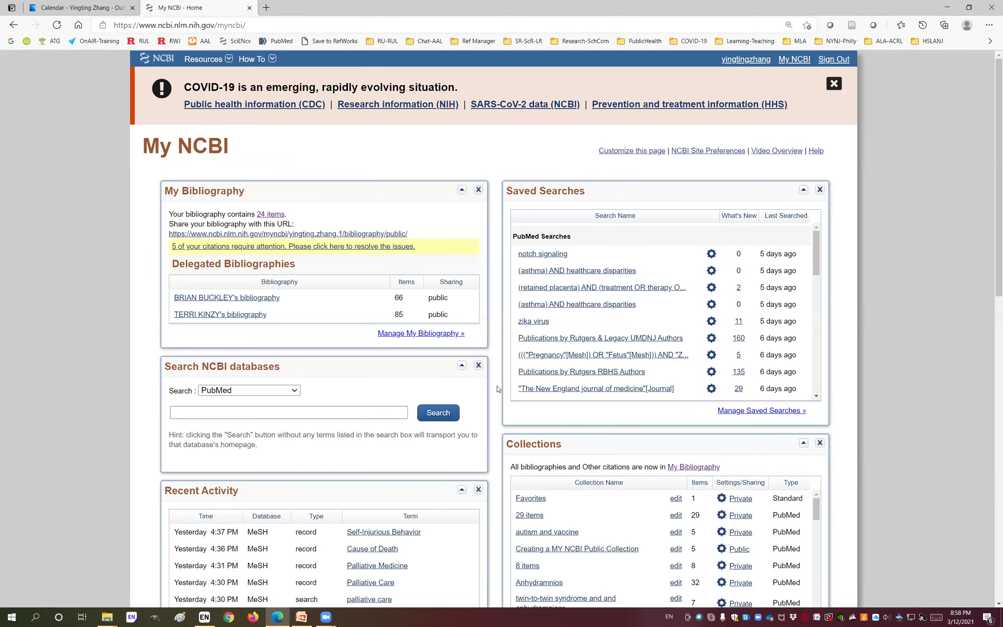
pyautogui.scroll(-3, 497, 389)
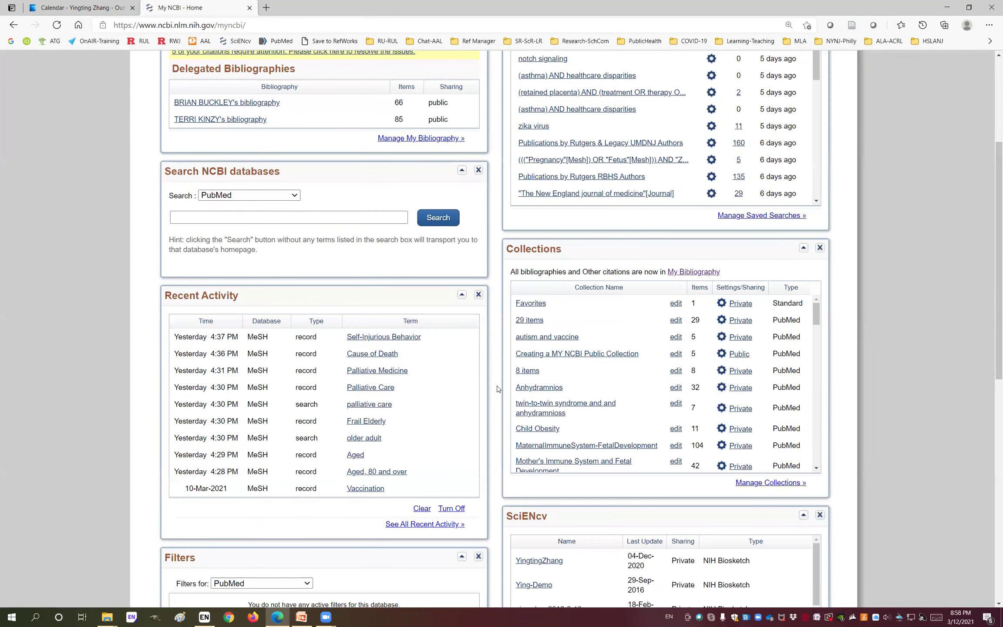
pyautogui.scroll(-3, 573, 267)
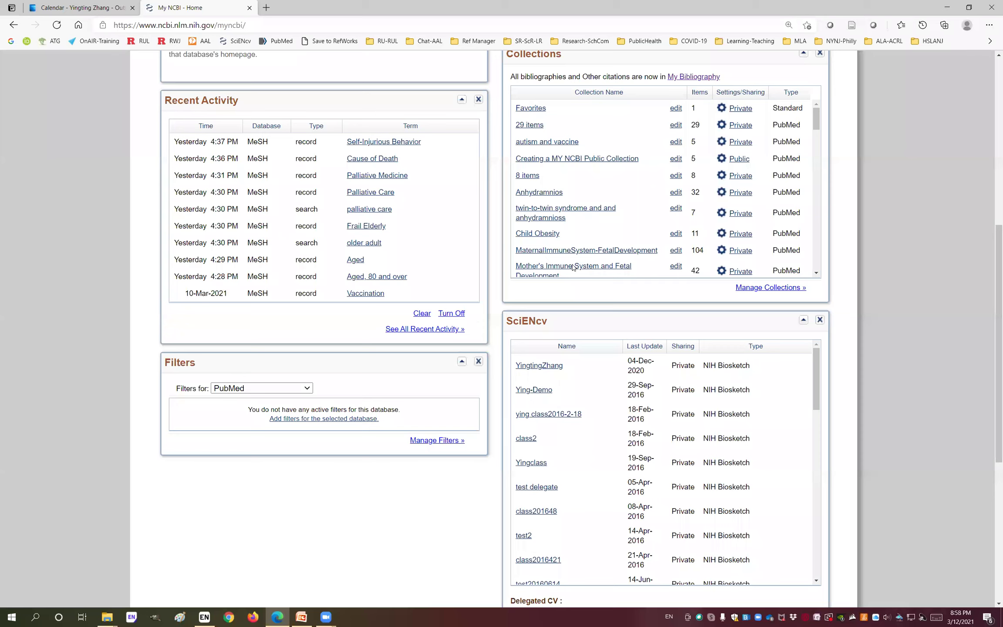
pyautogui.scroll(-3, 573, 267)
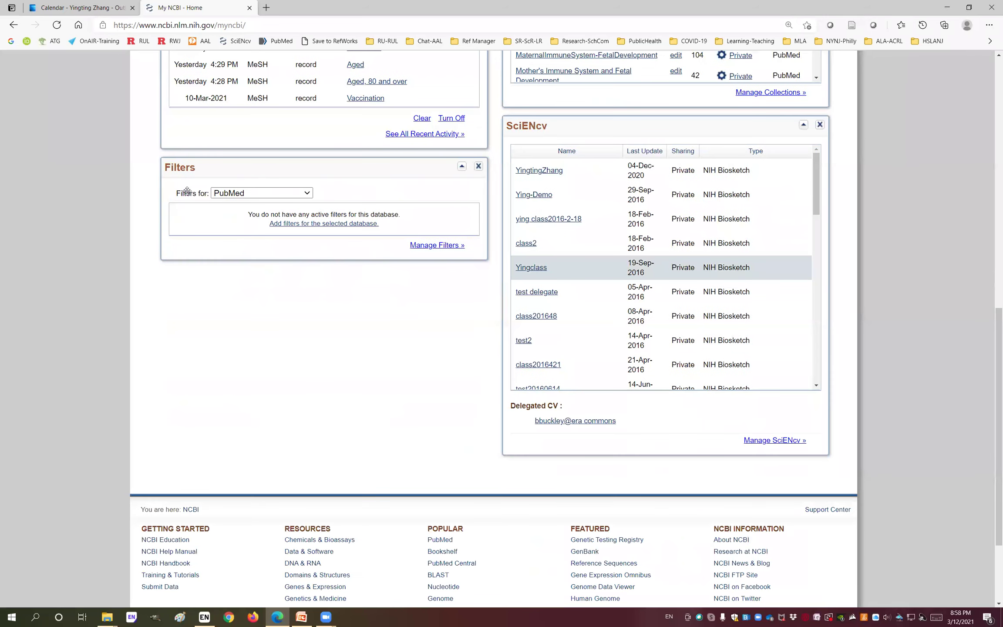
pyautogui.scroll(10, 305, 203)
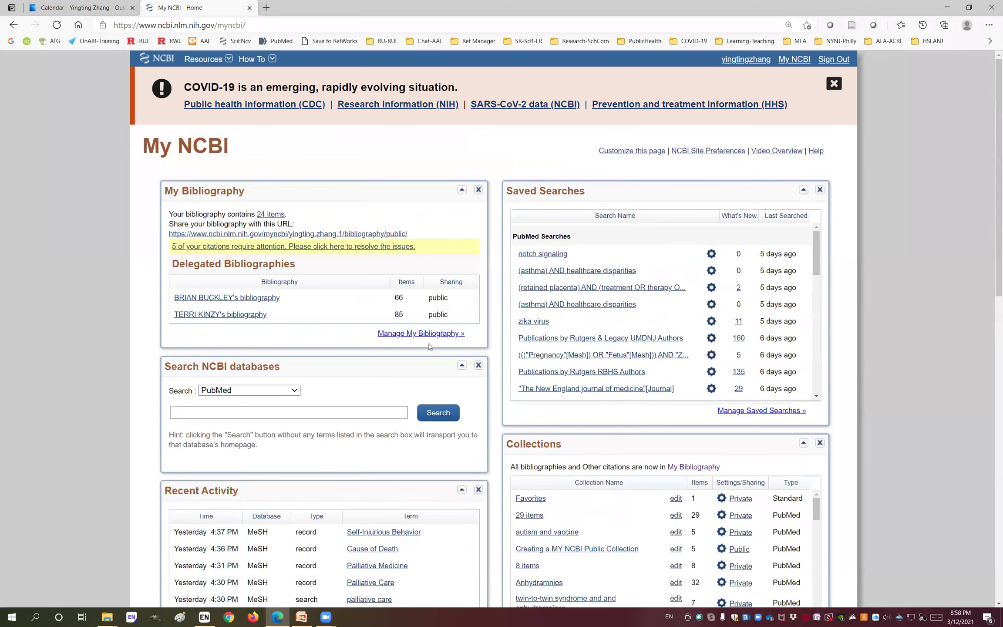
# Open My Bibliography for management and mark the 2021 heparin meta-analysis citation as not supported by the NIH, saving the compliance status
pyautogui.click(429, 339)
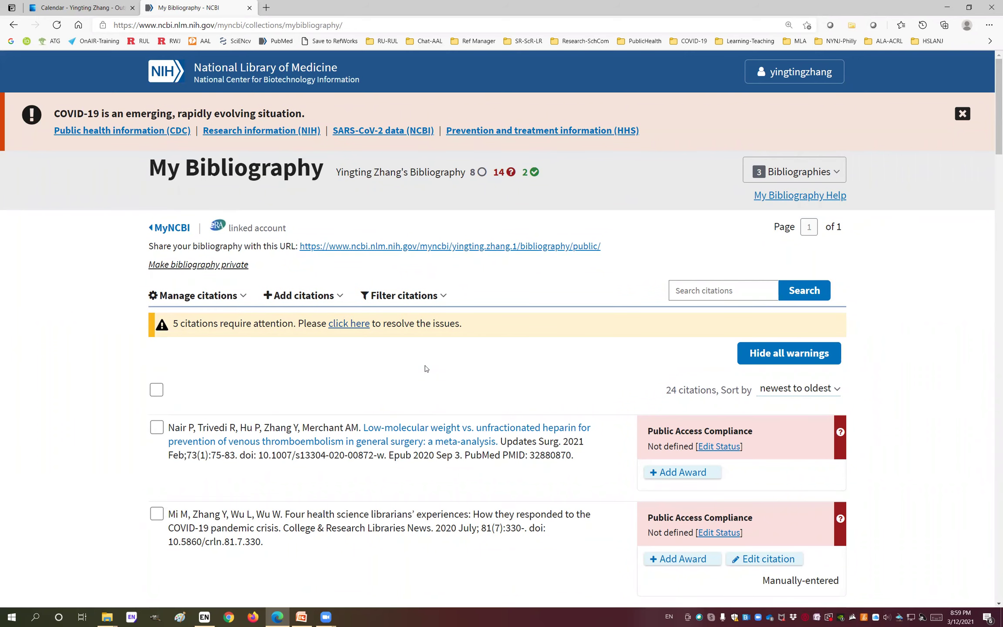
pyautogui.scroll(-3, 426, 369)
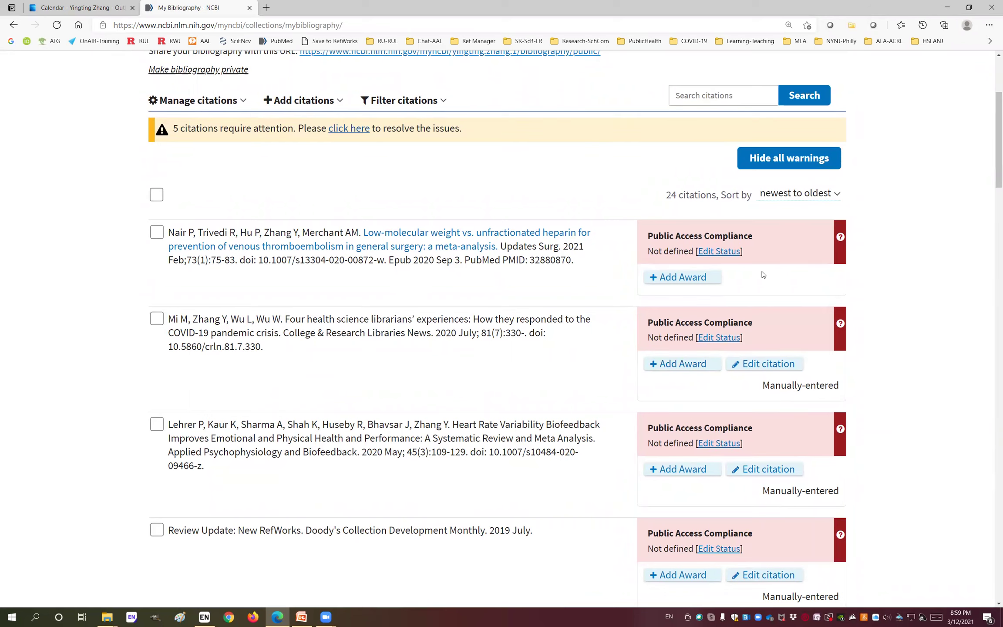
pyautogui.click(725, 255)
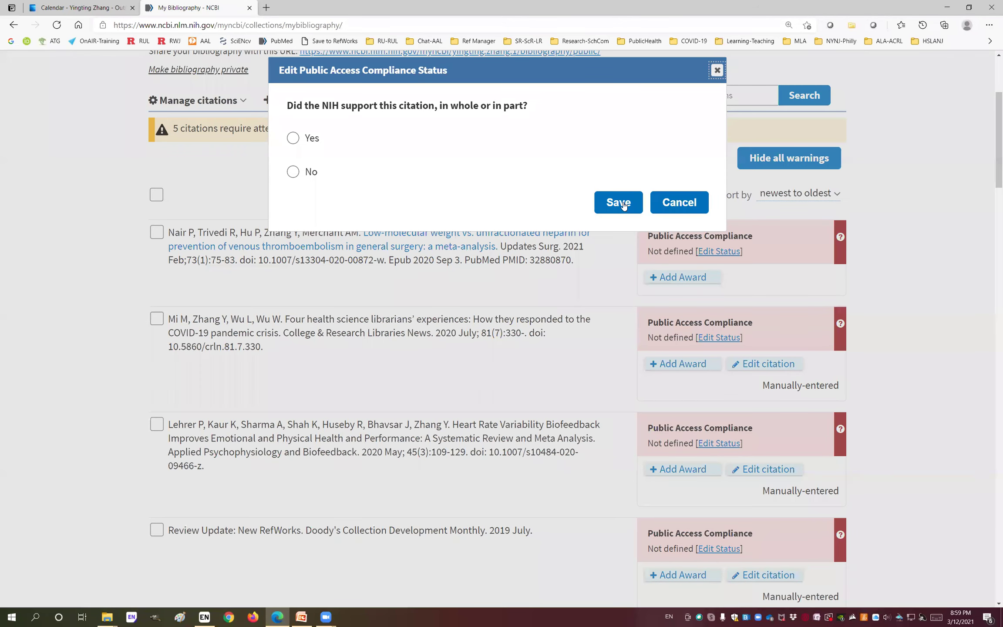
pyautogui.click(293, 172)
pyautogui.click(618, 203)
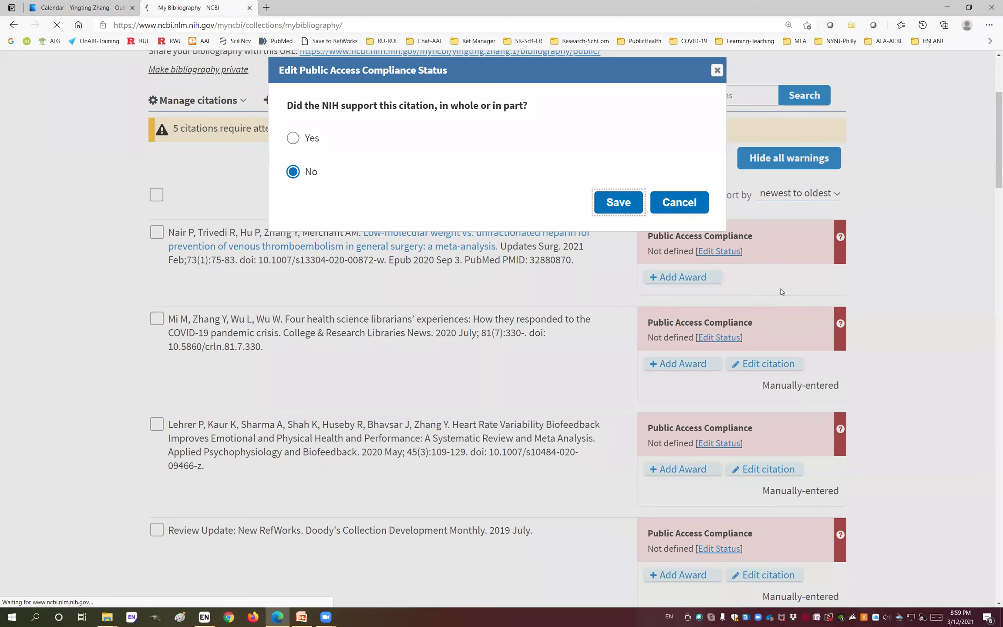
# Examine the public access compliance statuses and editing options of the other citations in the bibliography
pyautogui.scroll(-3, 782, 292)
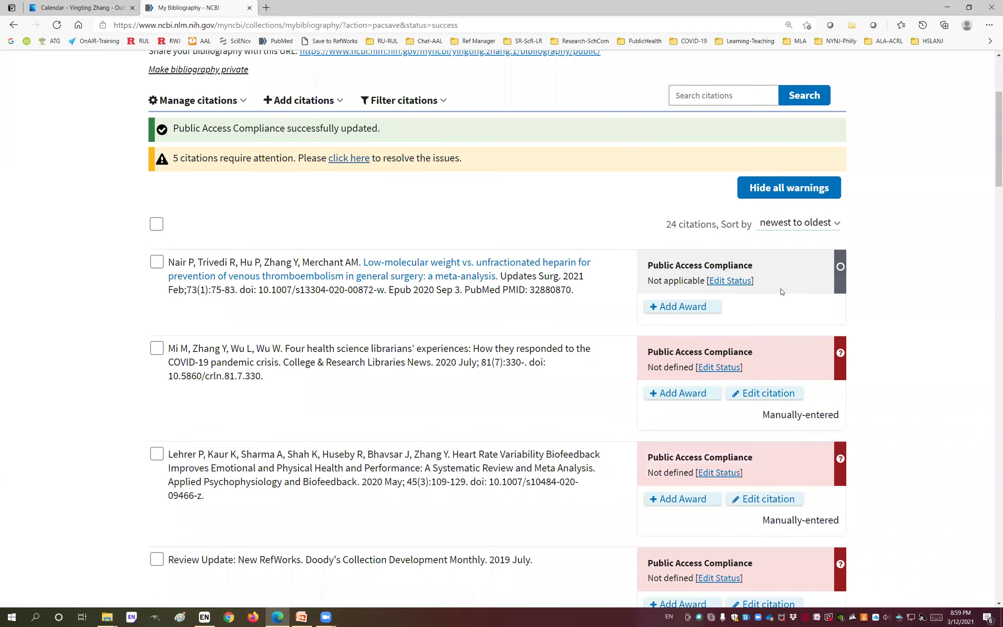
pyautogui.scroll(-3, 749, 304)
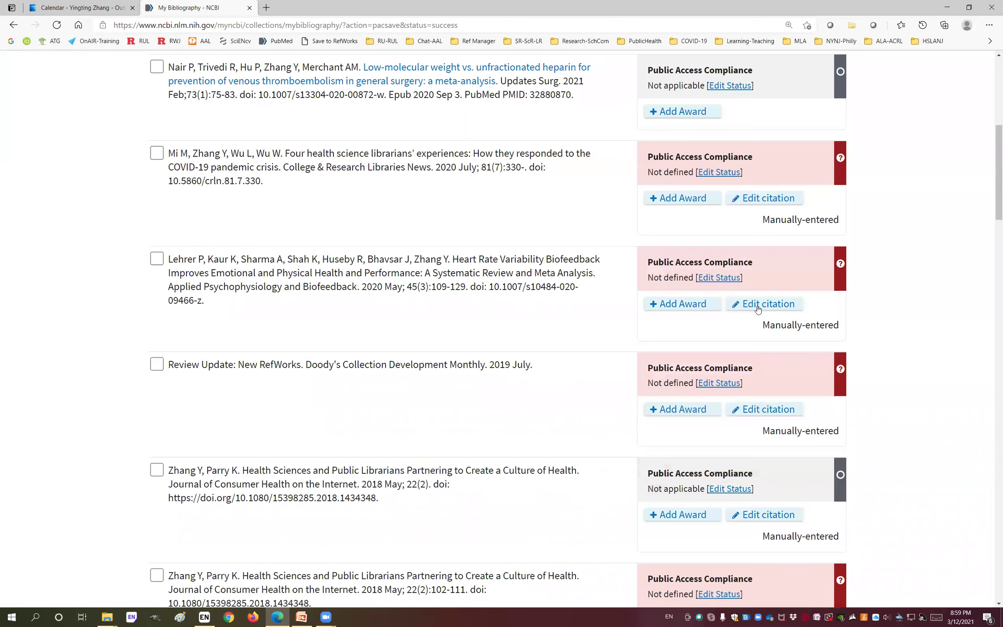
pyautogui.scroll(-6, 759, 308)
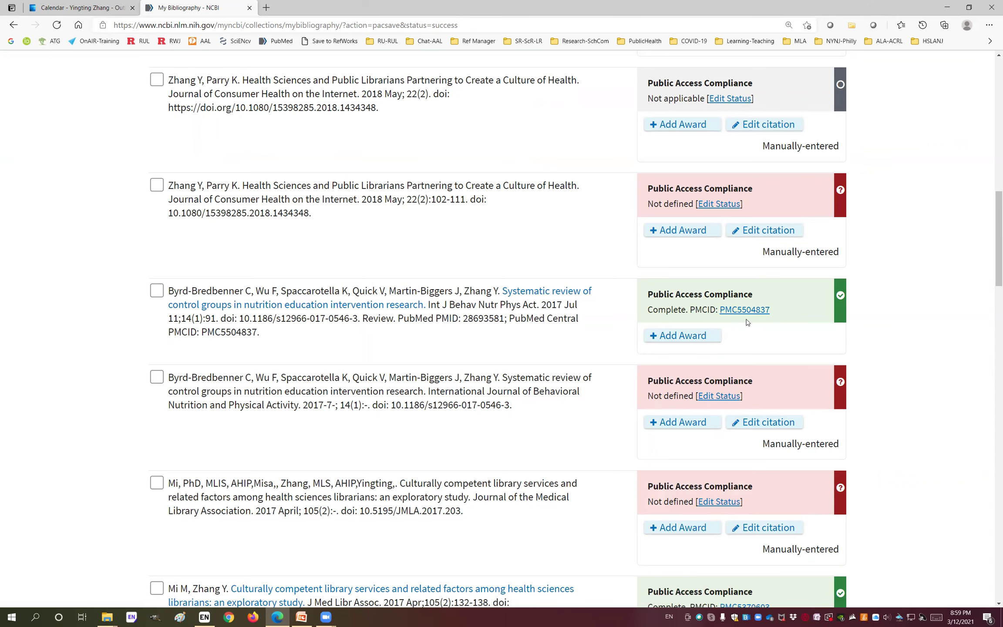
pyautogui.scroll(1, 747, 322)
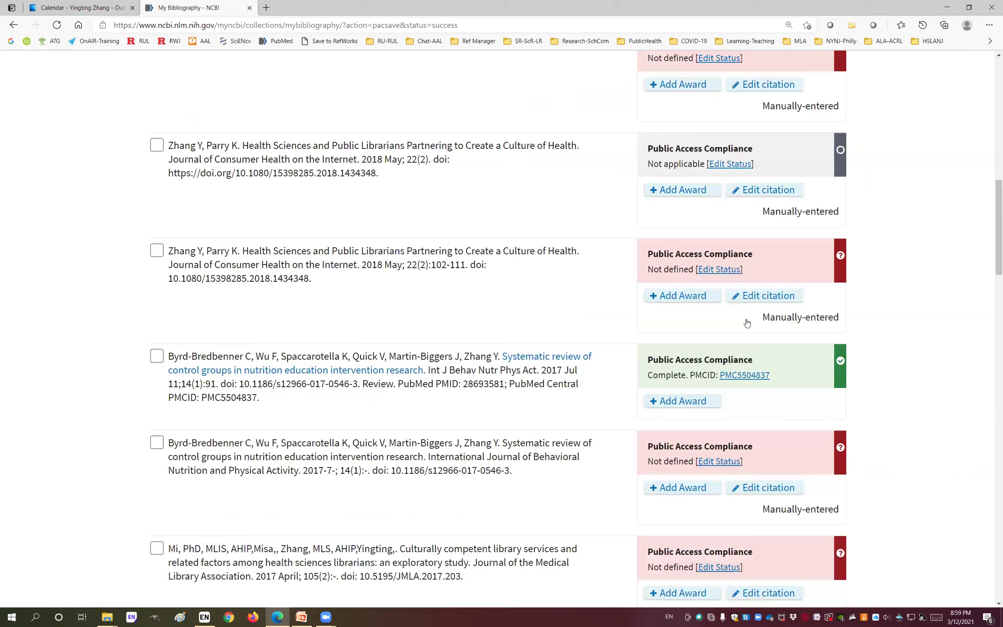
pyautogui.scroll(1, 723, 314)
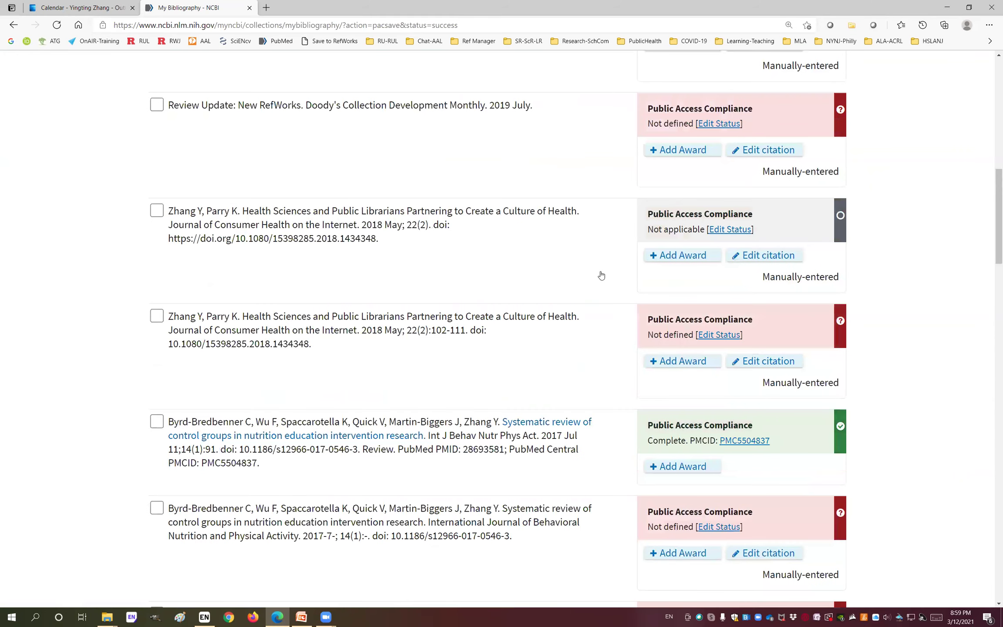
pyautogui.scroll(1, 345, 188)
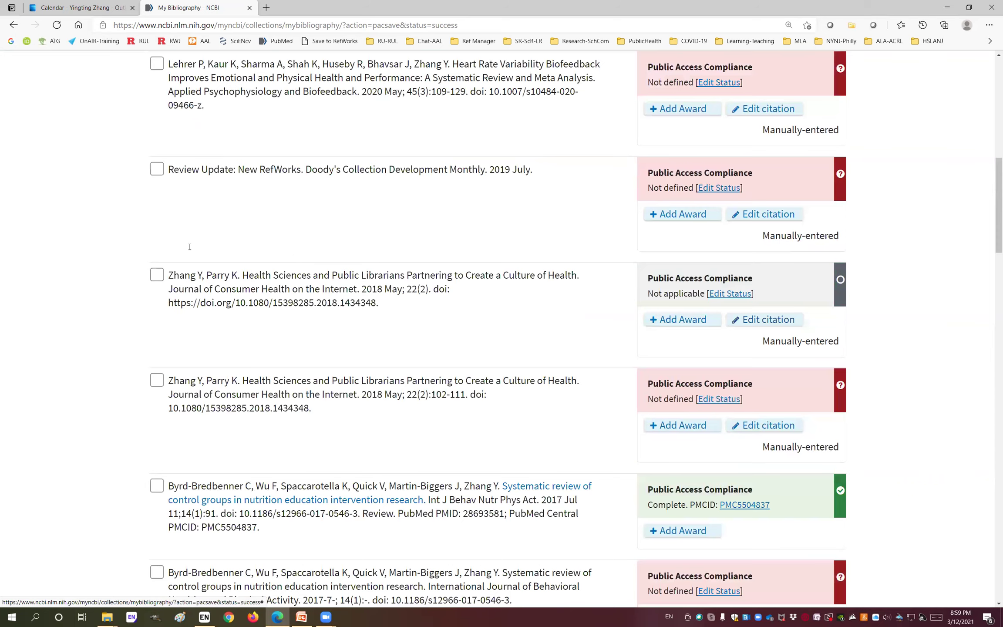
pyautogui.scroll(9, 339, 255)
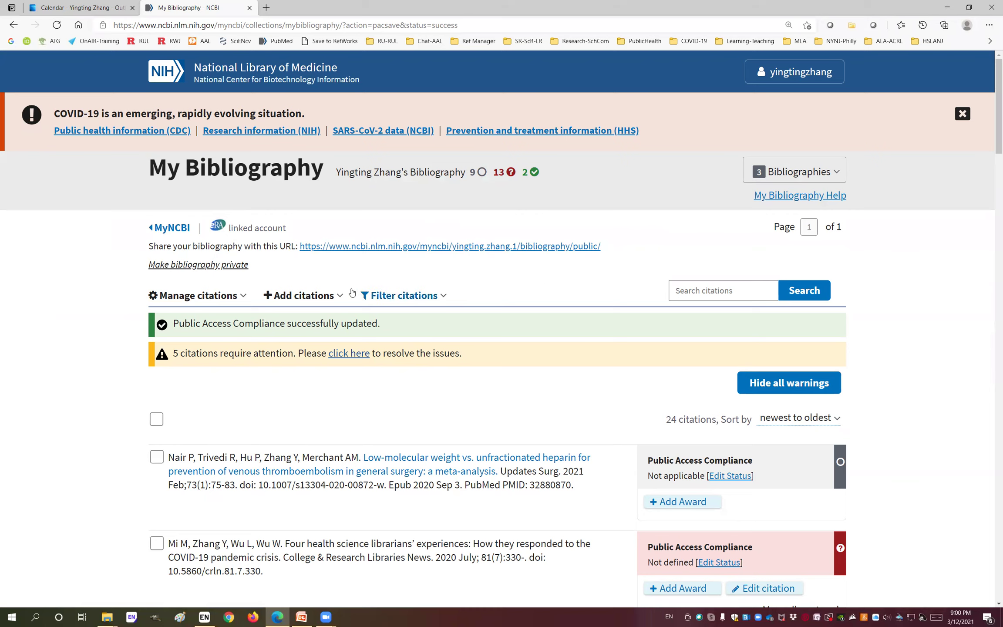
# View the options for adding citations from PubMed and from a file, closing each without adding anything
pyautogui.click(295, 298)
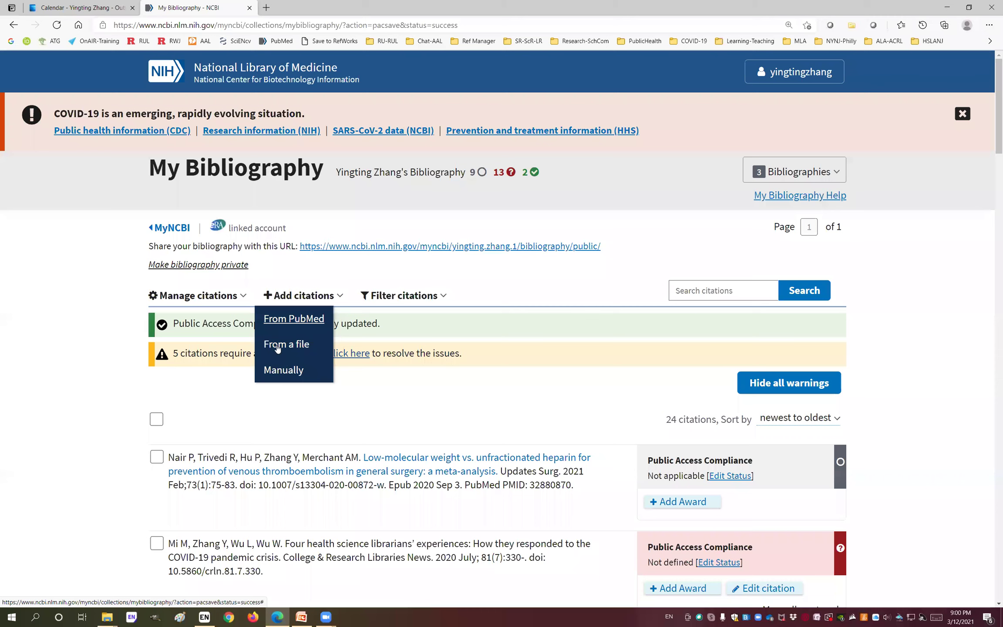
pyautogui.click(296, 320)
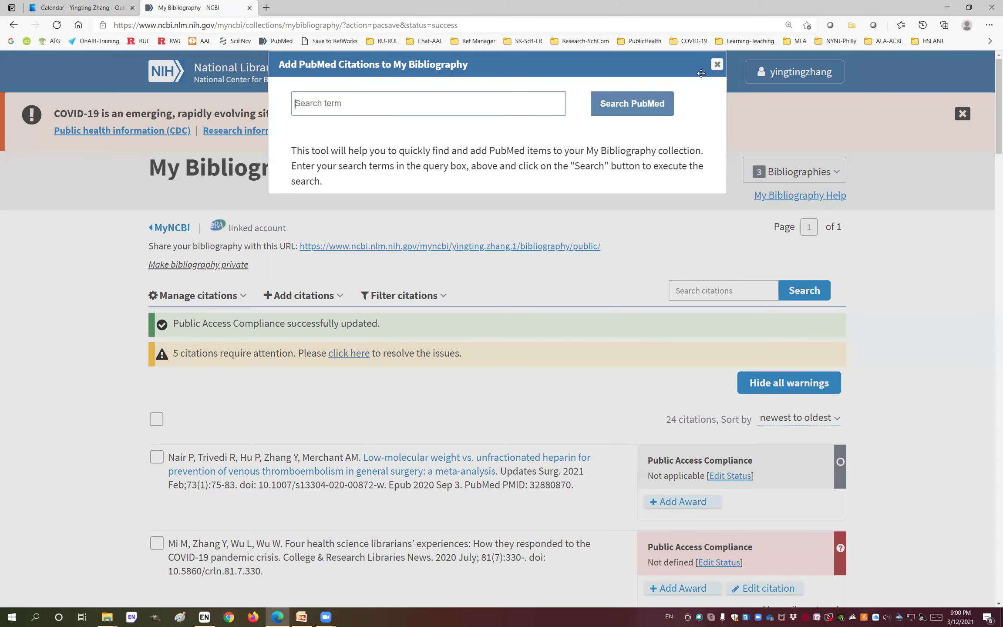
pyautogui.click(717, 65)
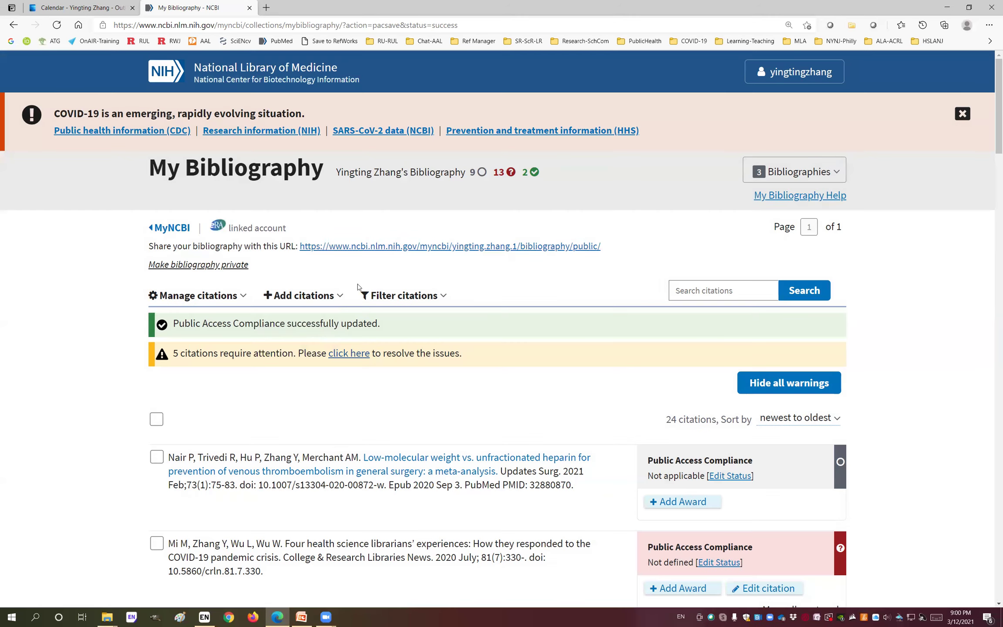
pyautogui.click(336, 304)
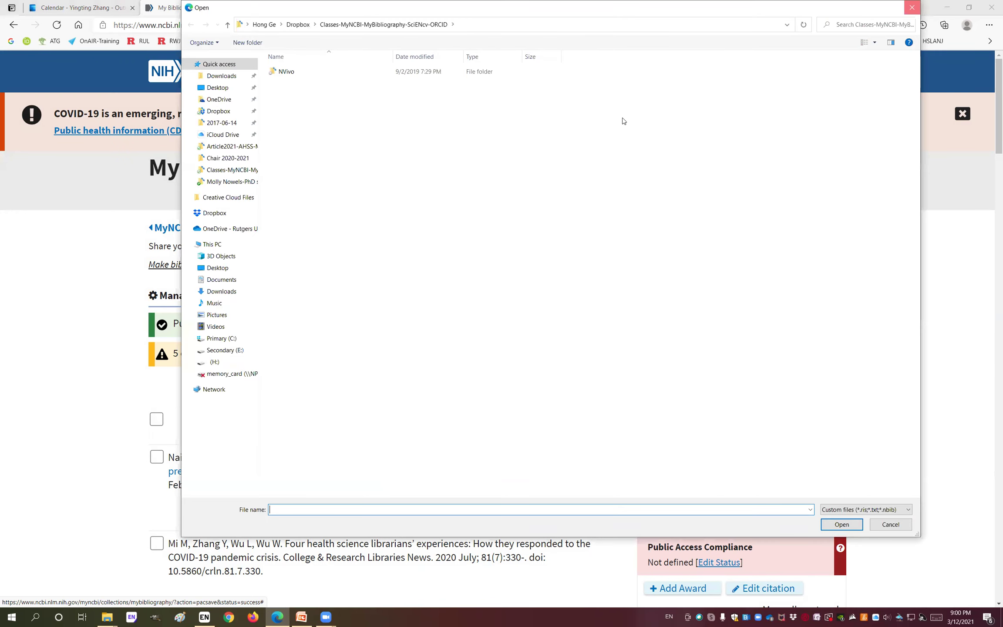
pyautogui.press('Escape')
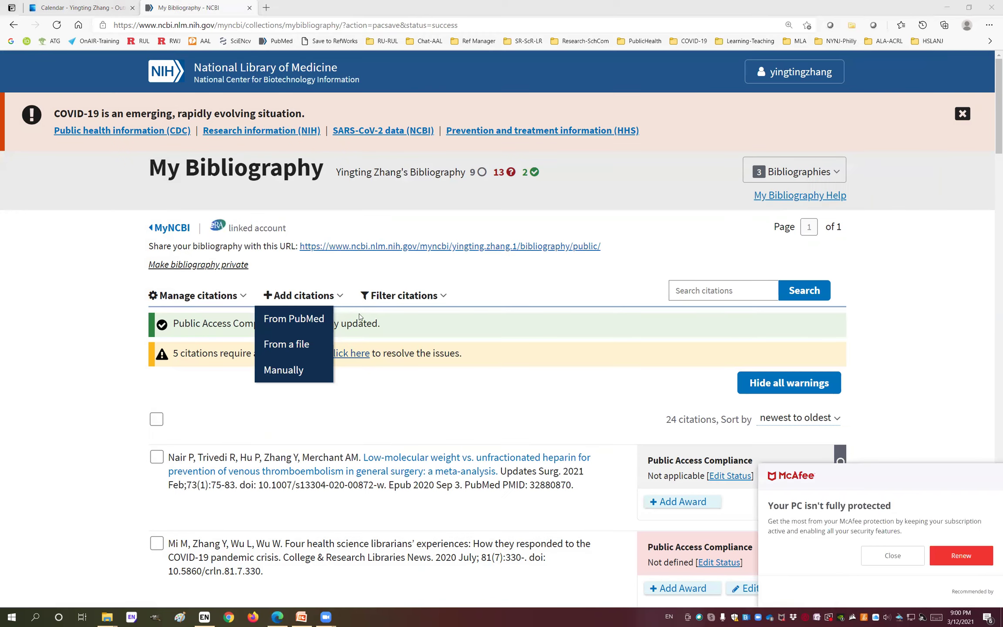
# View the manual citation form for a journal article that does not appear in PubMed and cancel it
pyautogui.click(283, 371)
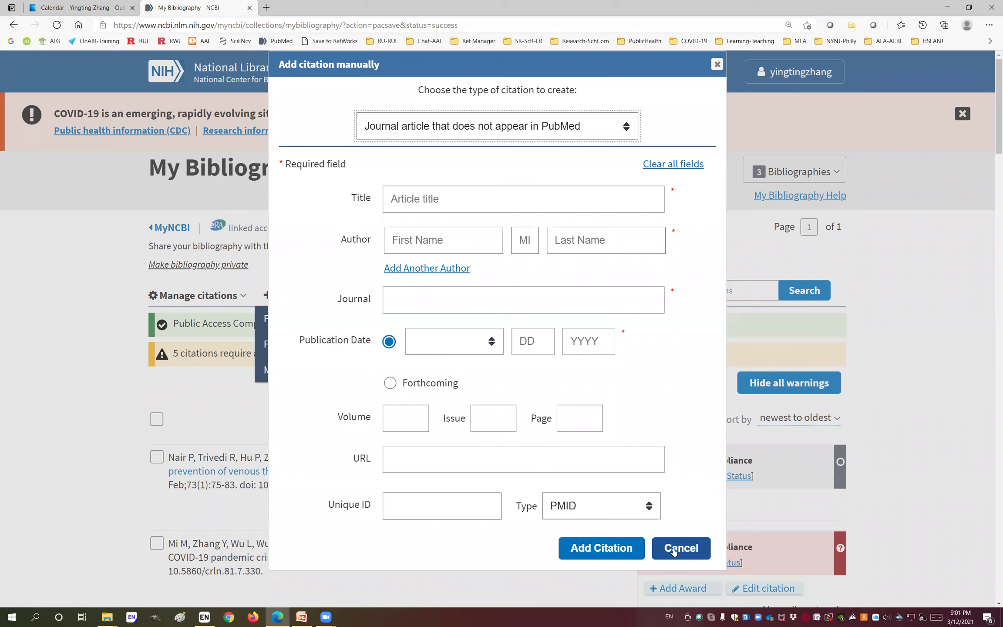
pyautogui.click(673, 549)
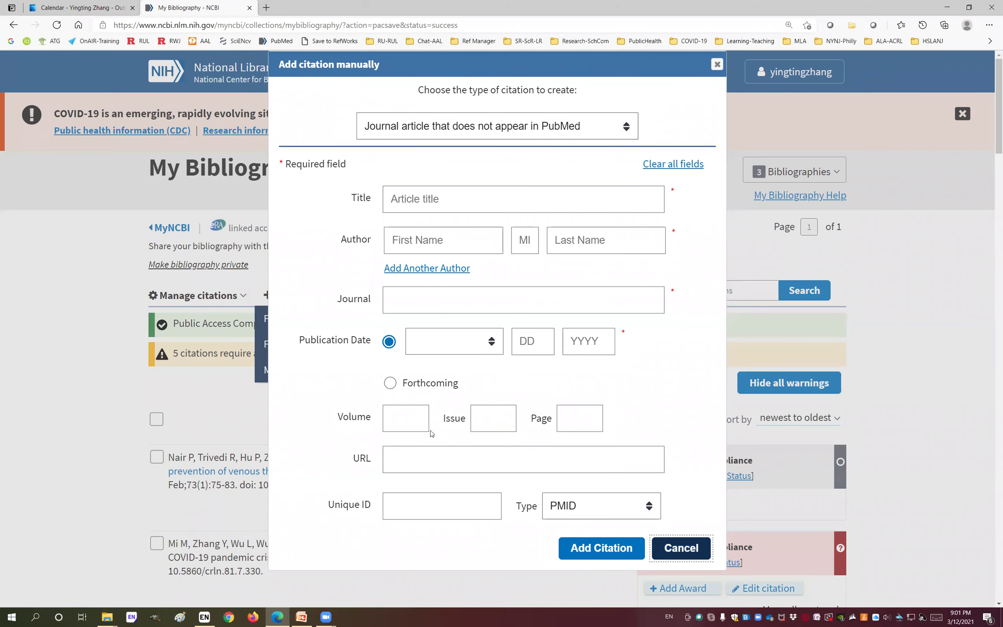
pyautogui.press('Return')
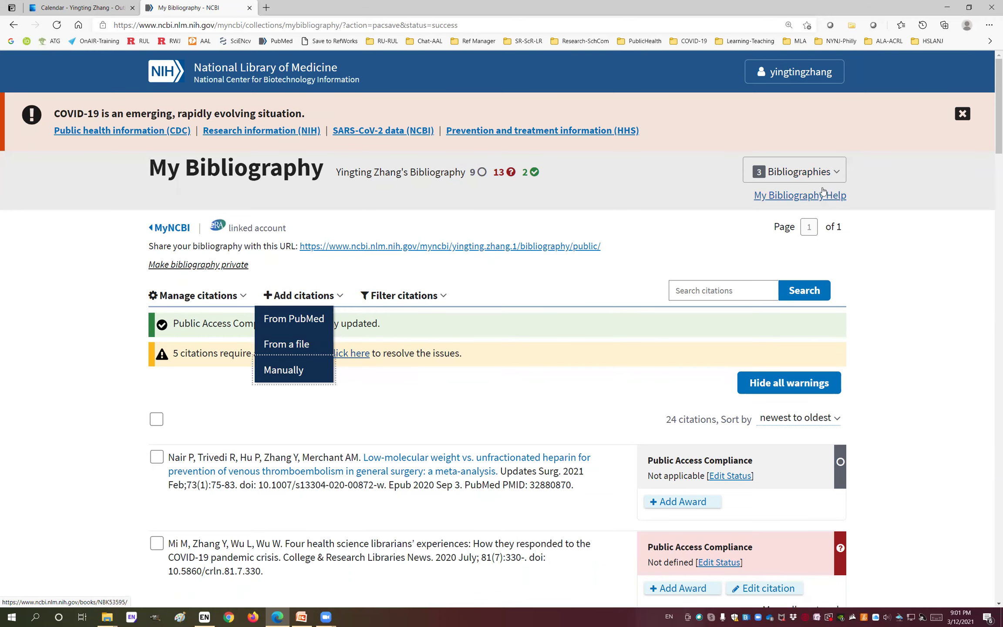
# Return from My Bibliography to the My NCBI dashboard through the account options
pyautogui.scroll(-4, 624, 225)
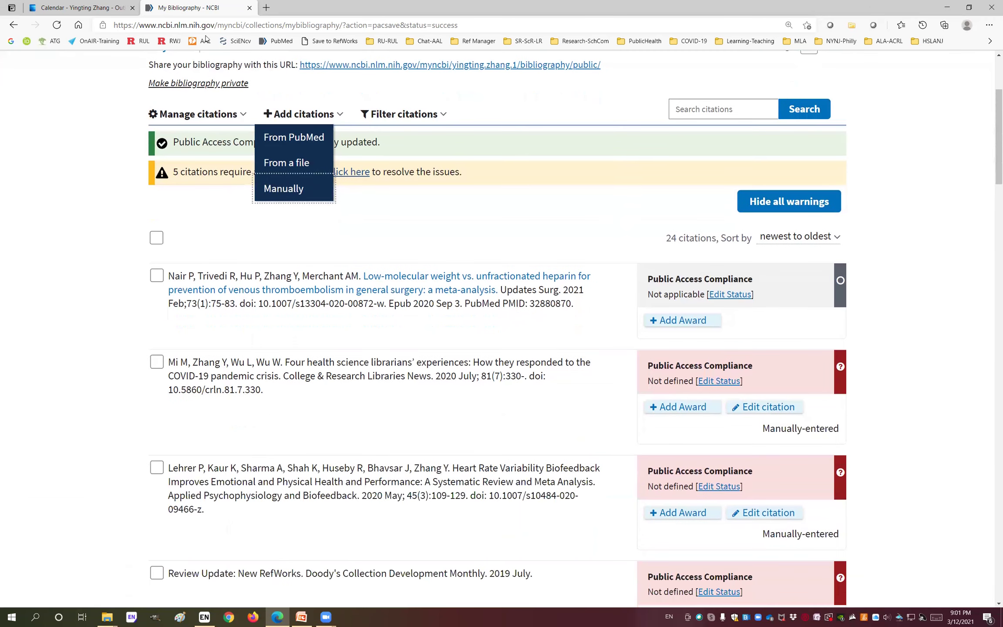
pyautogui.click(10, 26)
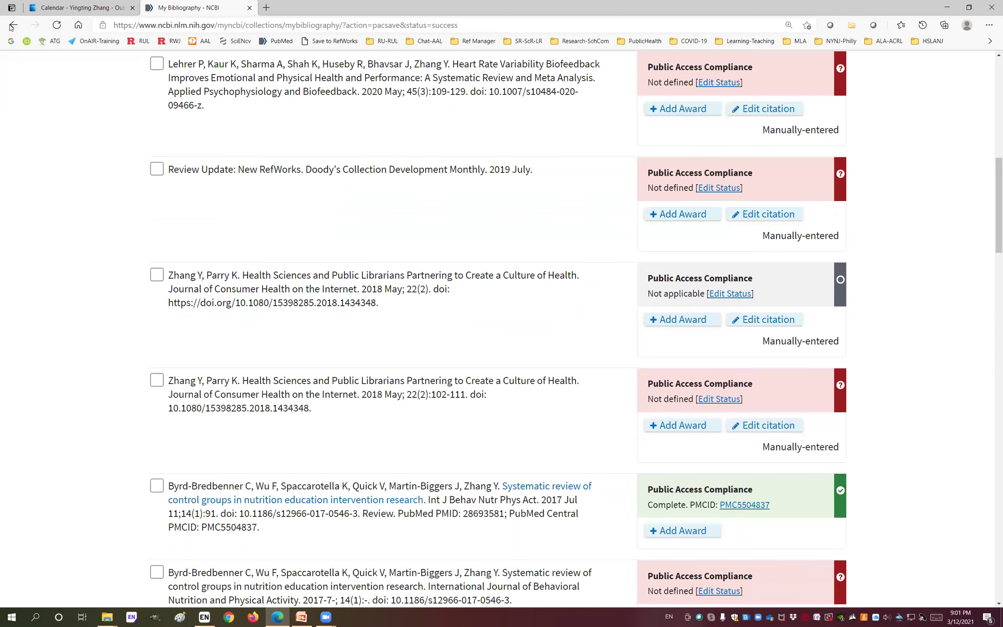
pyautogui.click(12, 26)
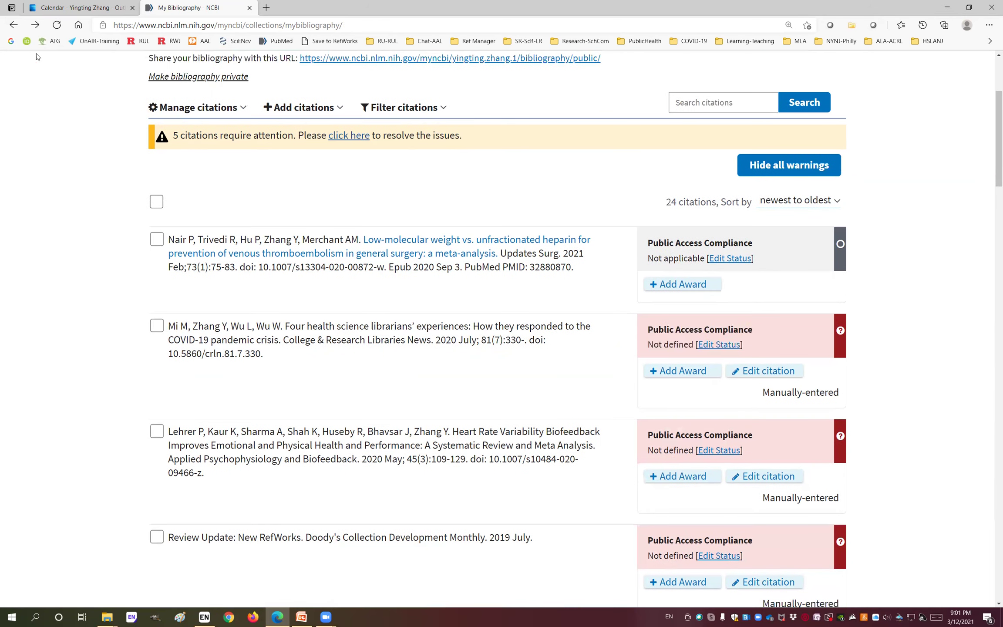
pyautogui.scroll(1, 66, 52)
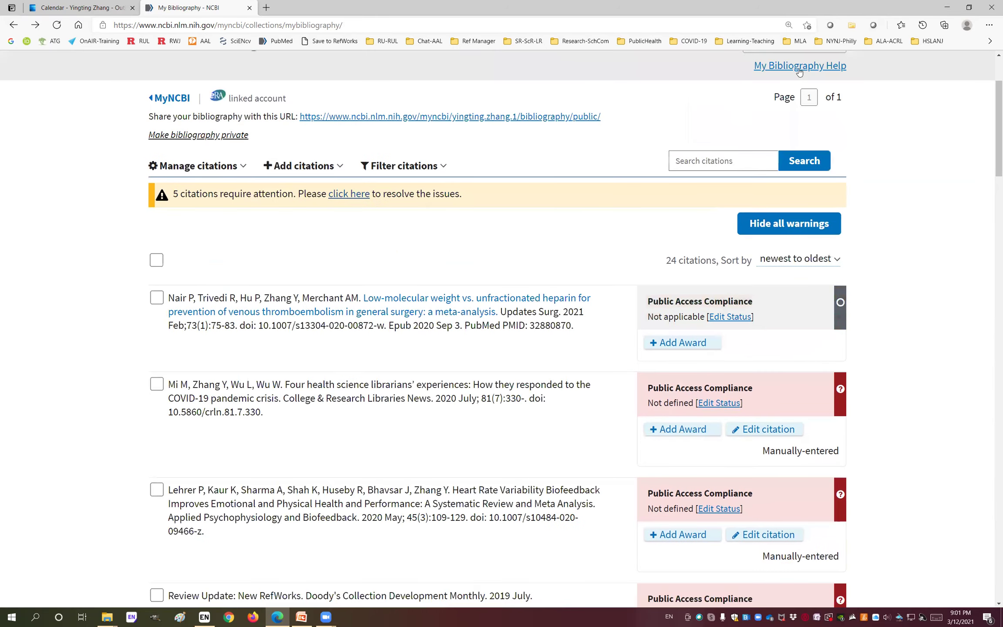
pyautogui.scroll(2, 799, 68)
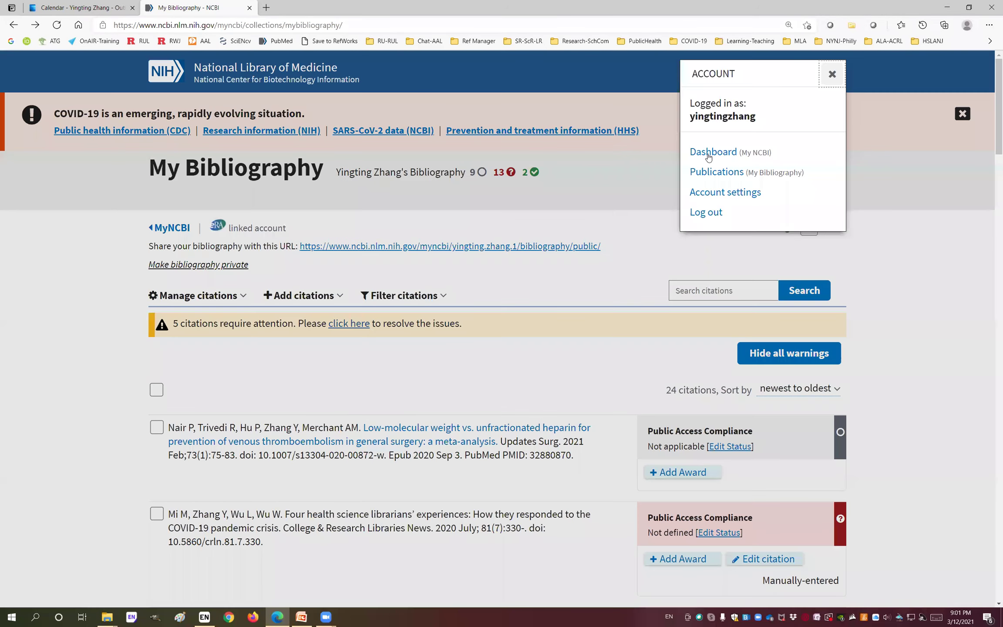
pyautogui.click(710, 153)
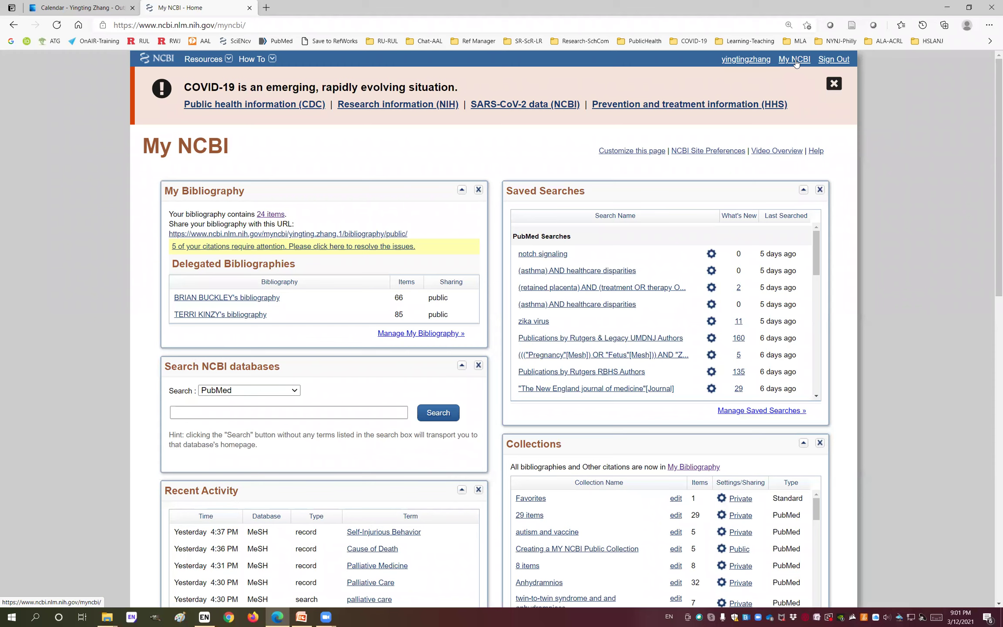
# Open the NCBI account settings and examine the email, native account, linked accounts and delegates sections
pyautogui.click(756, 63)
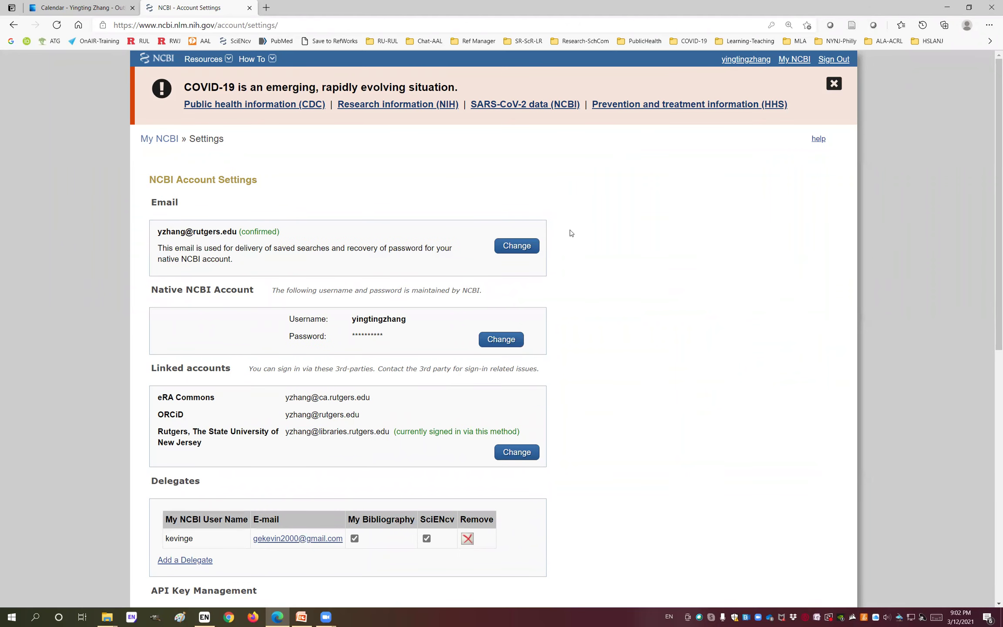
pyautogui.scroll(-2, 343, 198)
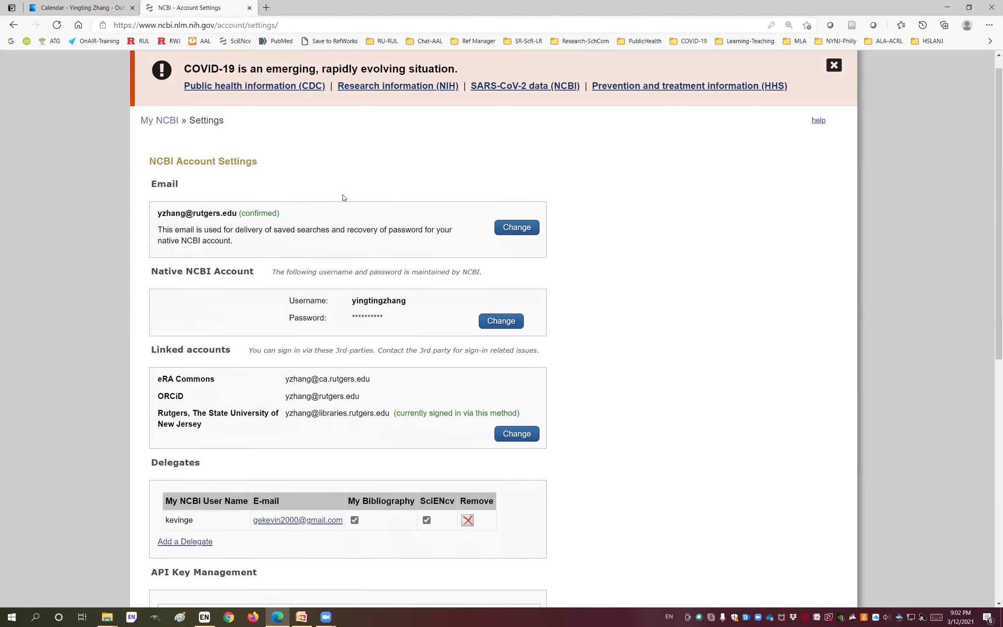
pyautogui.scroll(-2, 556, 221)
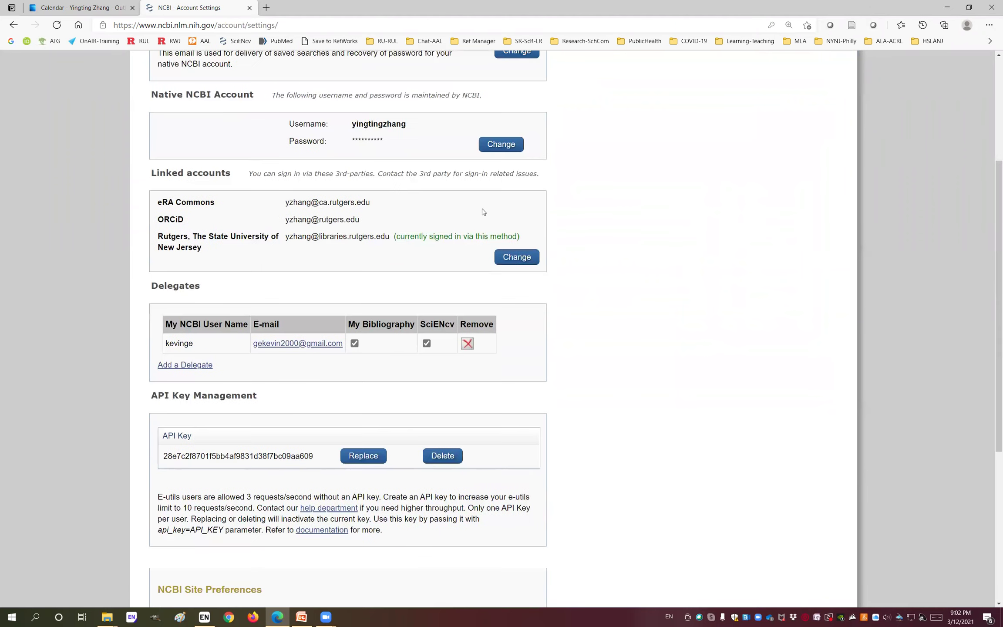
pyautogui.scroll(5, 362, 306)
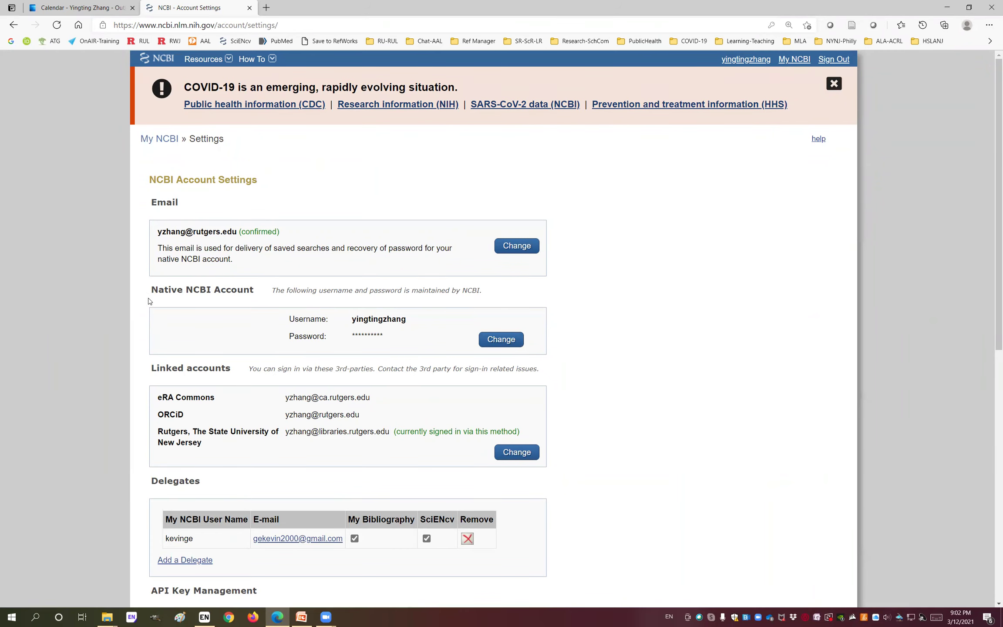
pyautogui.scroll(-1, 149, 301)
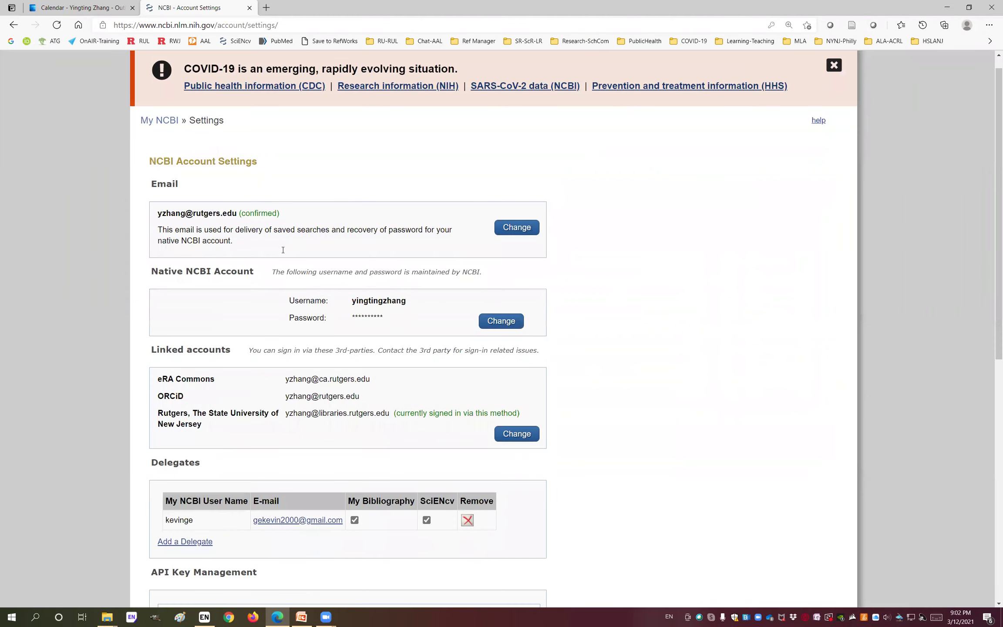
pyautogui.scroll(-4, 282, 252)
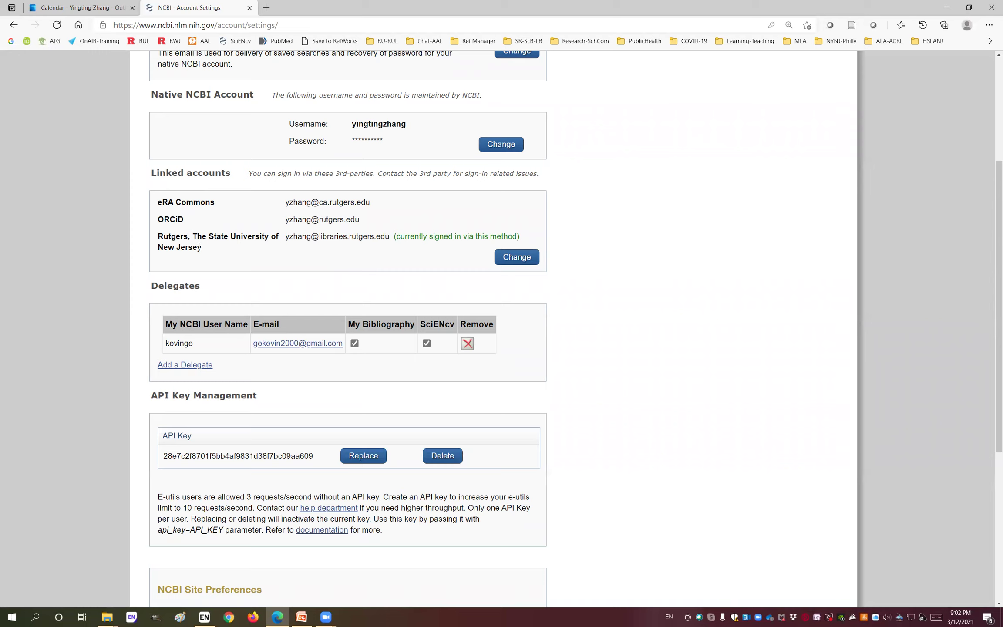
# Open the linked accounts management page and examine the accounts already linked and the list of available partner organizations
pyautogui.click(520, 262)
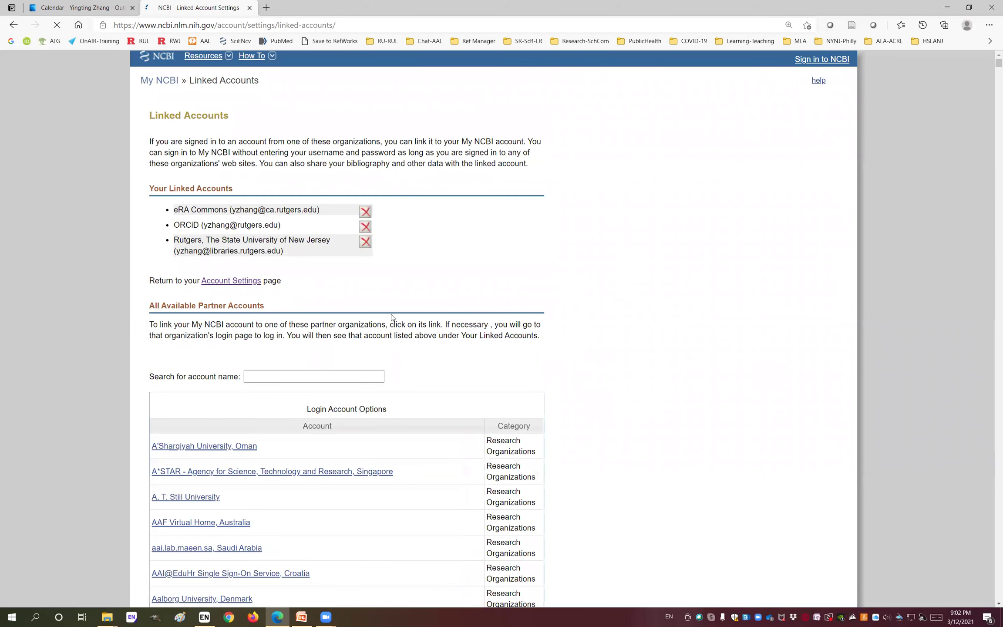
pyautogui.scroll(-3, 321, 326)
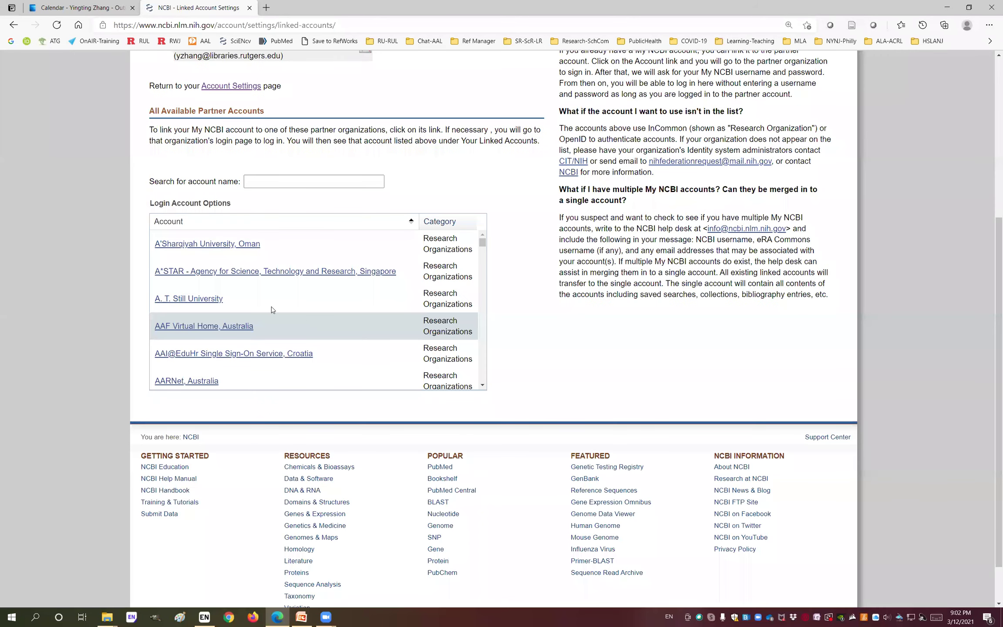
pyautogui.moveTo(482, 242); pyautogui.dragTo(488, 317)
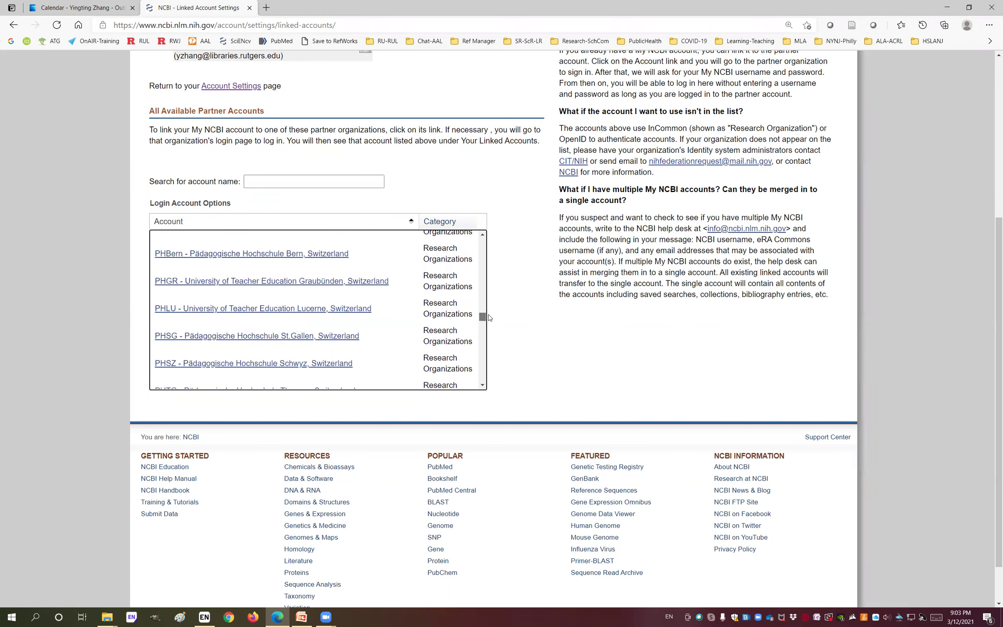
pyautogui.scroll(-5, 332, 295)
pyautogui.scroll(3, 333, 298)
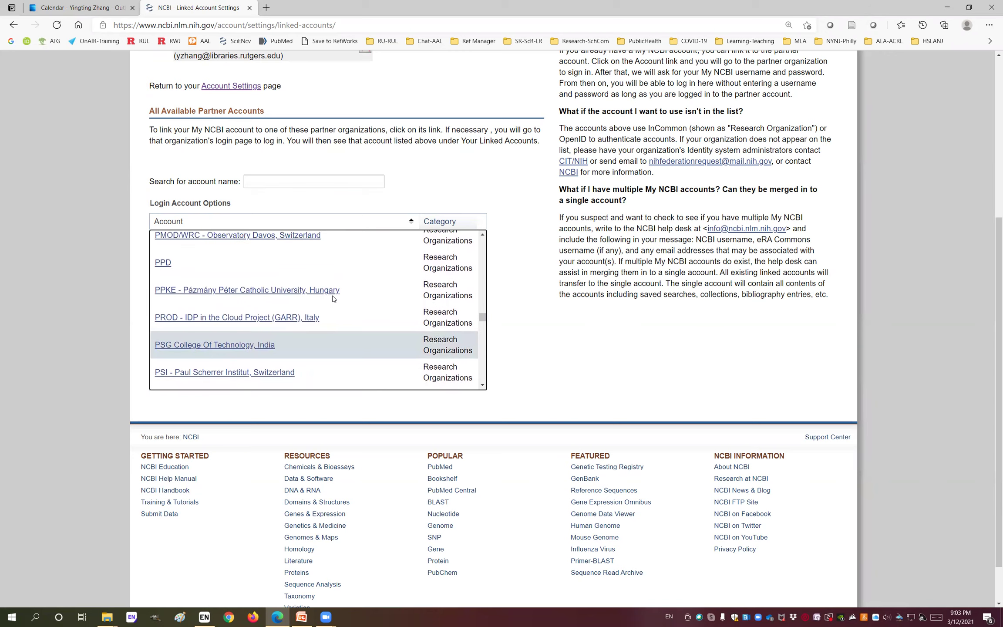
pyautogui.scroll(2, 332, 299)
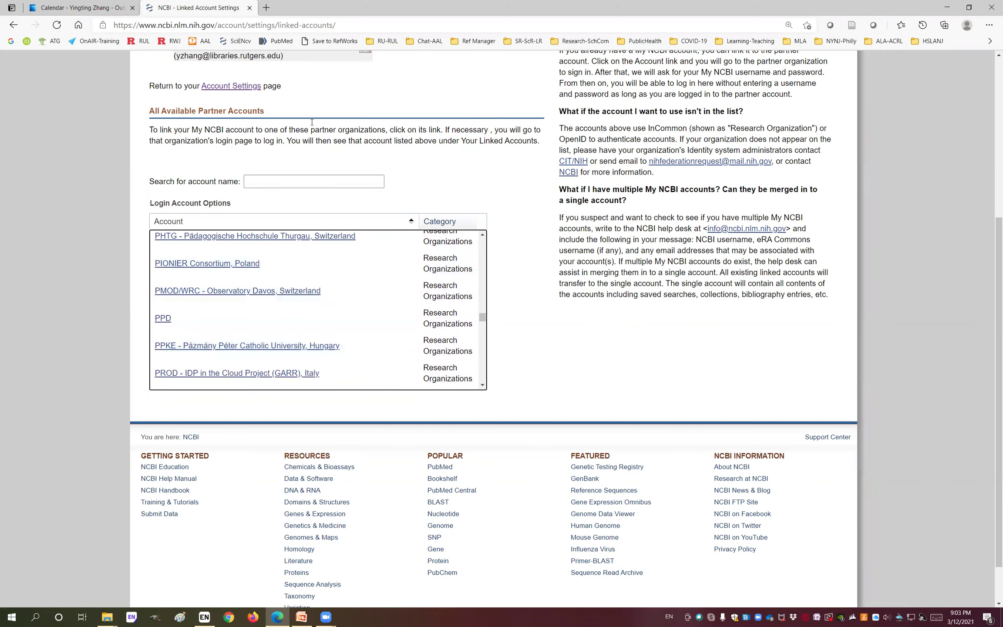
pyautogui.scroll(2, 245, 199)
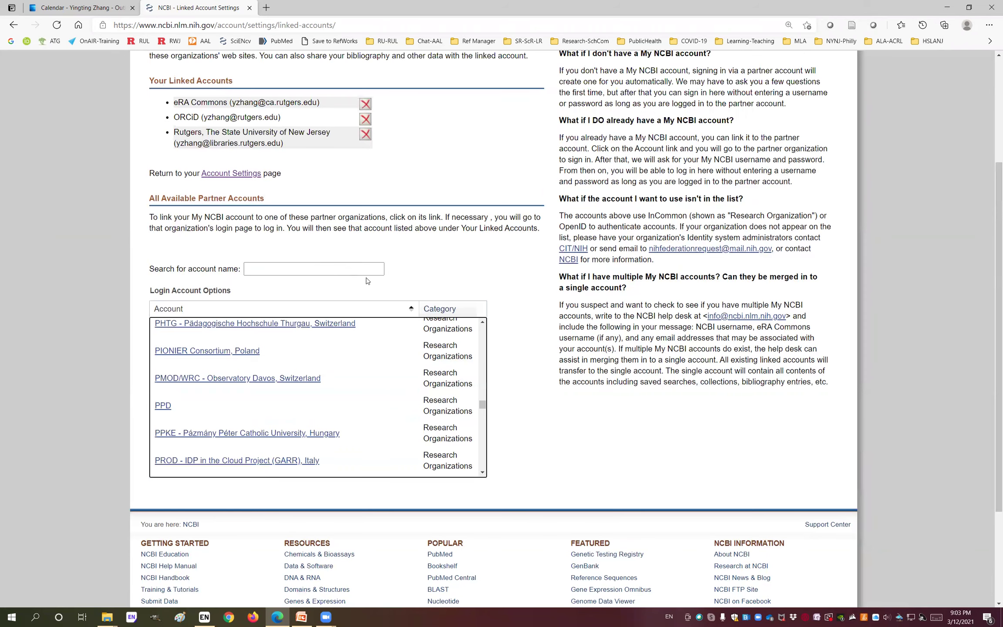
pyautogui.scroll(2, 407, 272)
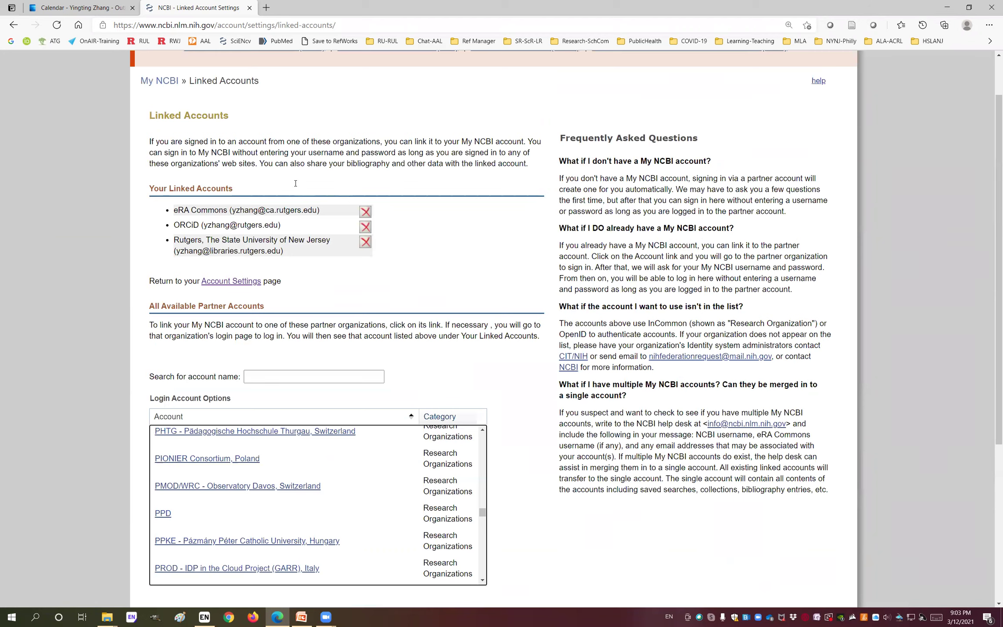
pyautogui.scroll(-3, 525, 269)
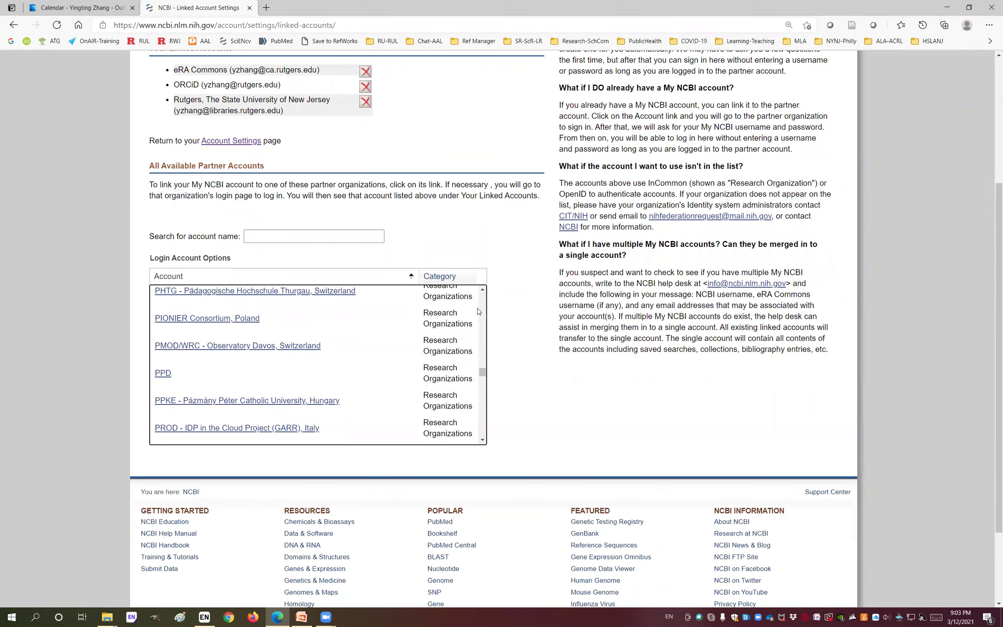
pyautogui.scroll(-1, 535, 357)
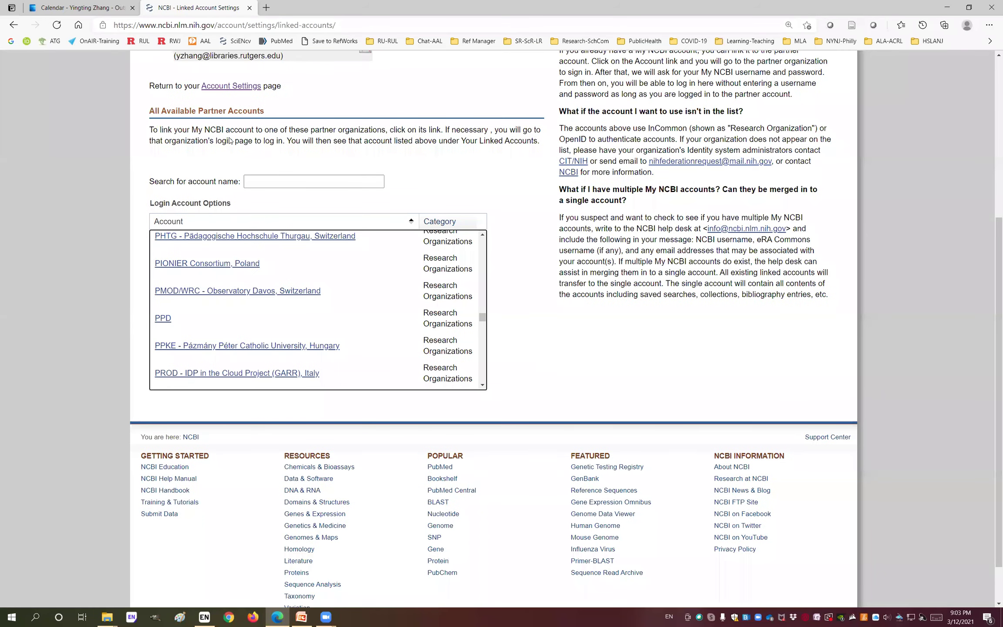
pyautogui.scroll(1, 201, 111)
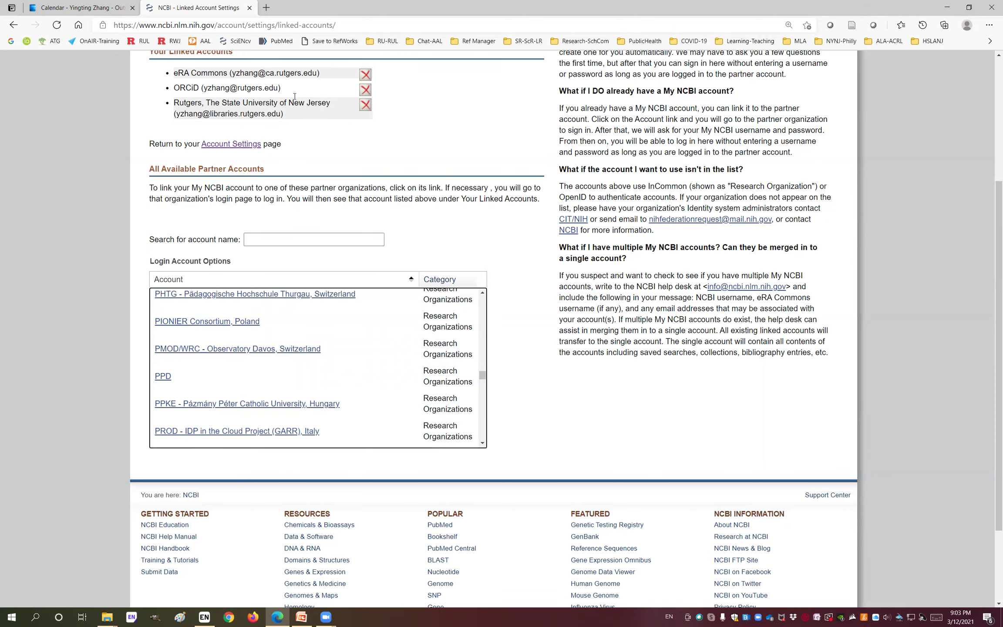
pyautogui.scroll(3, 225, 281)
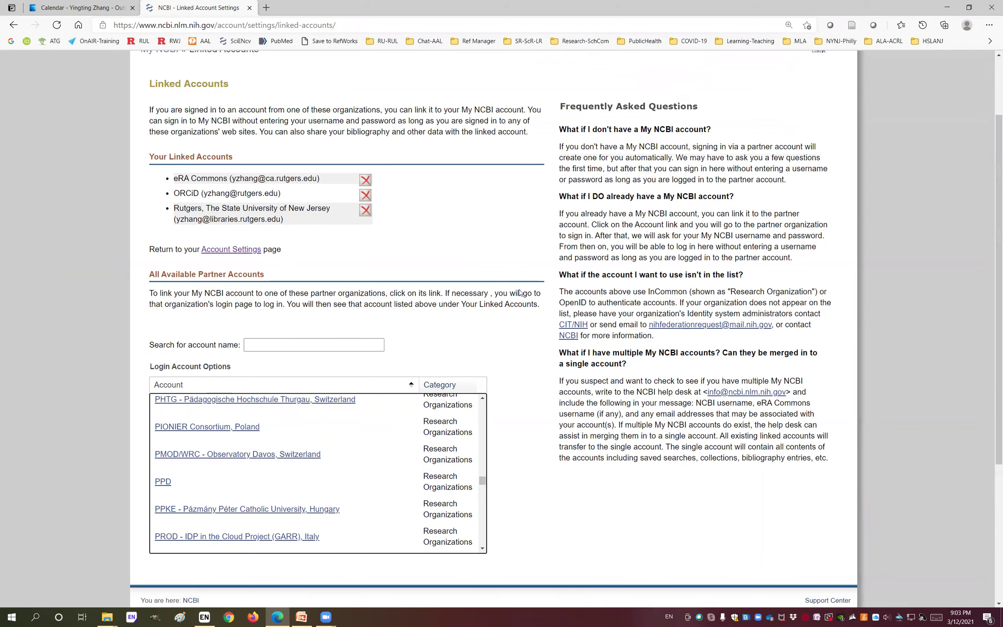
pyautogui.scroll(2, 507, 291)
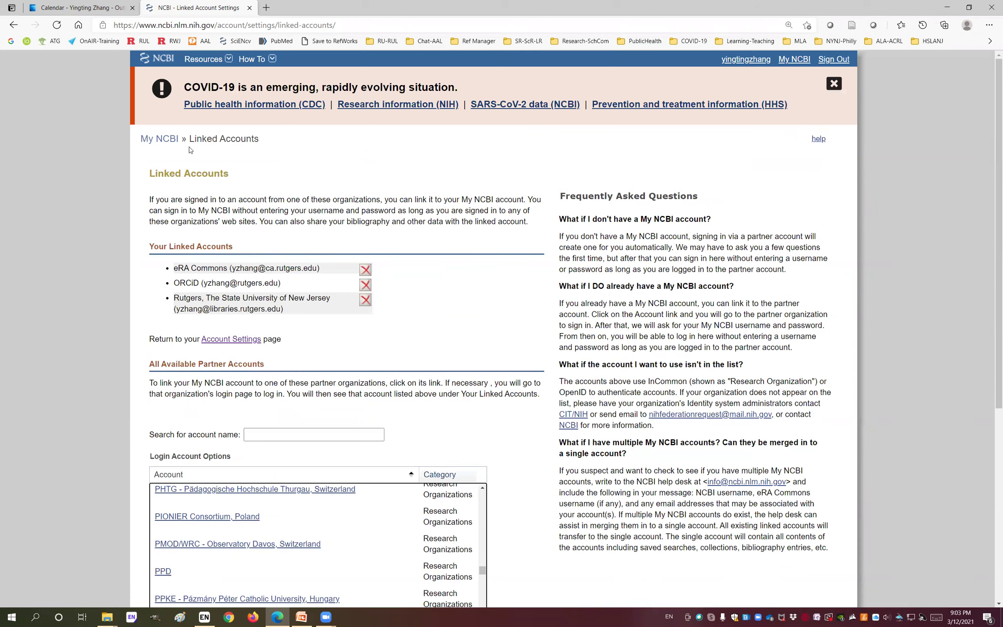
# Return to the account settings, view the form for adding a delegate by email address, and close it without adding anyone
pyautogui.click(166, 142)
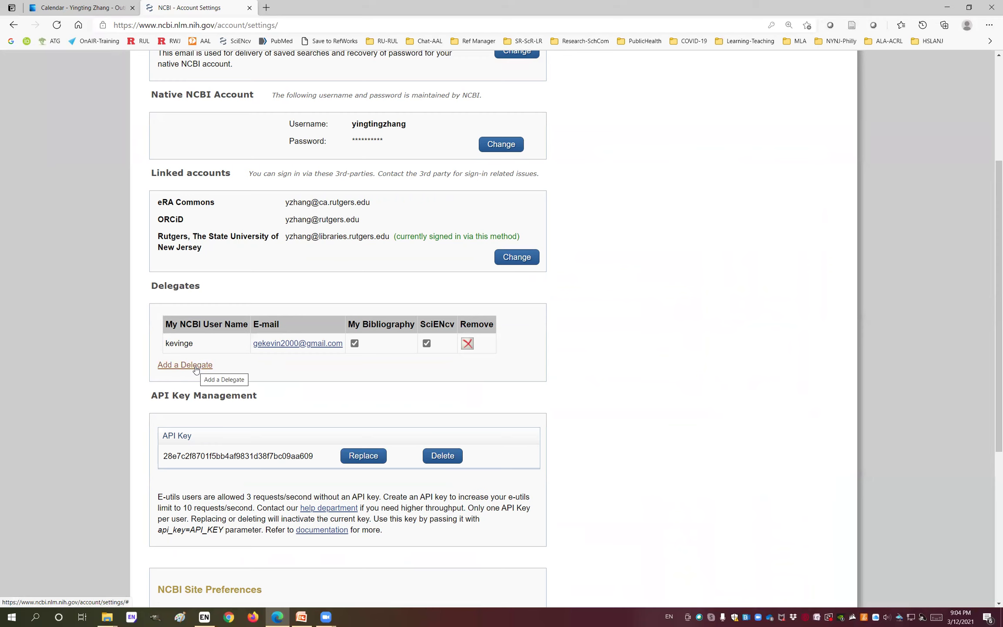
pyautogui.click(196, 369)
pyautogui.click(314, 295)
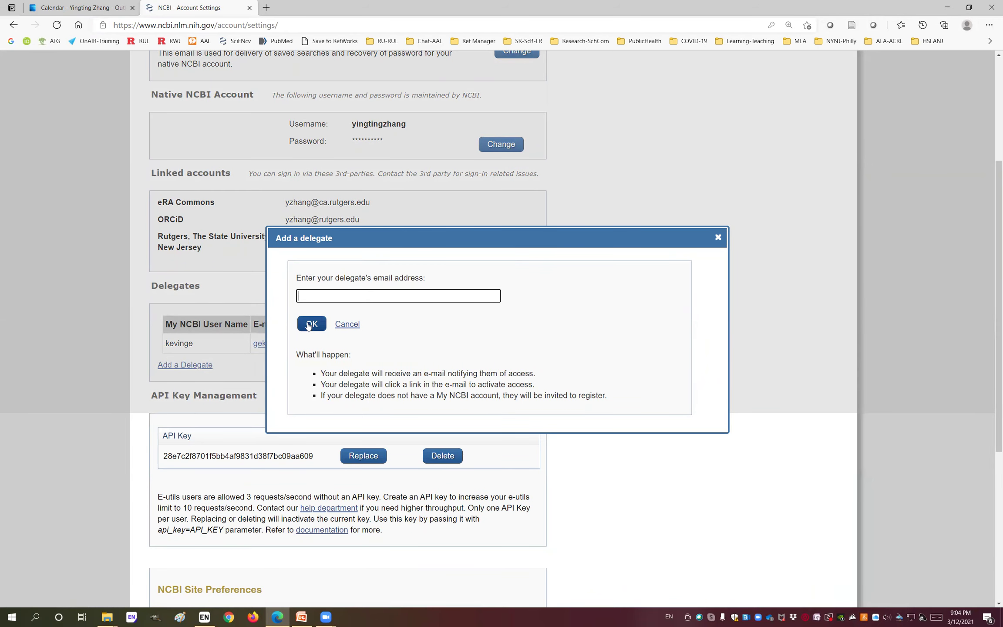
pyautogui.click(718, 238)
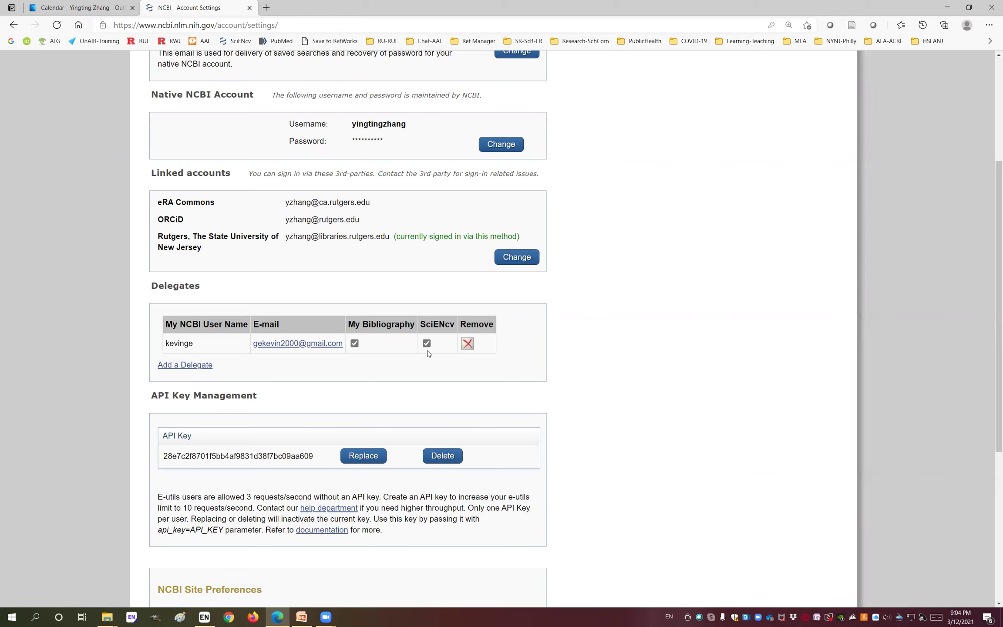
# Review the remaining account settings, including API Key Management and NCBI Site Preferences
pyautogui.scroll(-1, 539, 404)
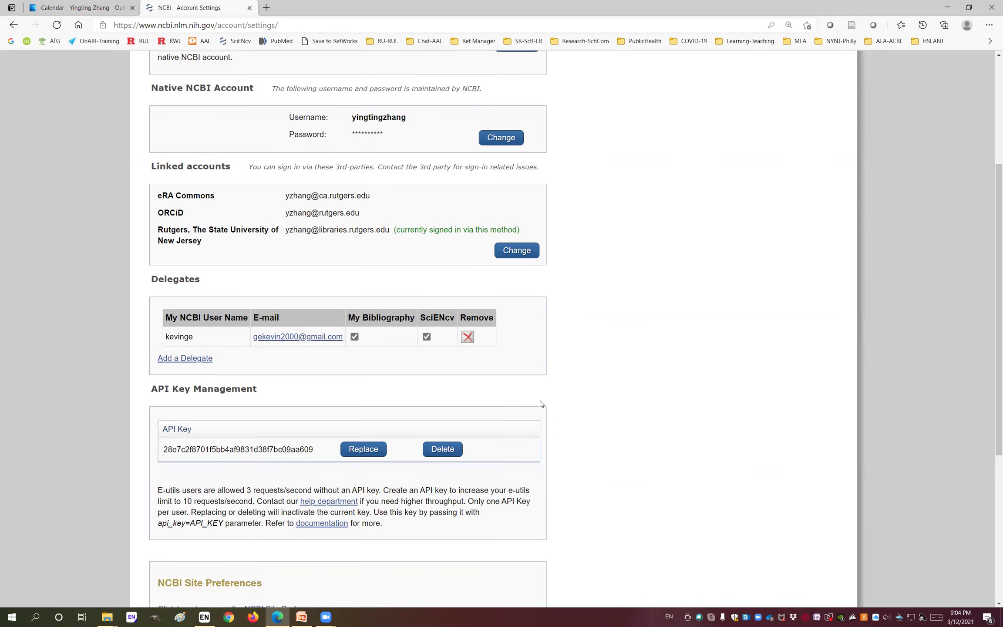
pyautogui.scroll(-1, 594, 385)
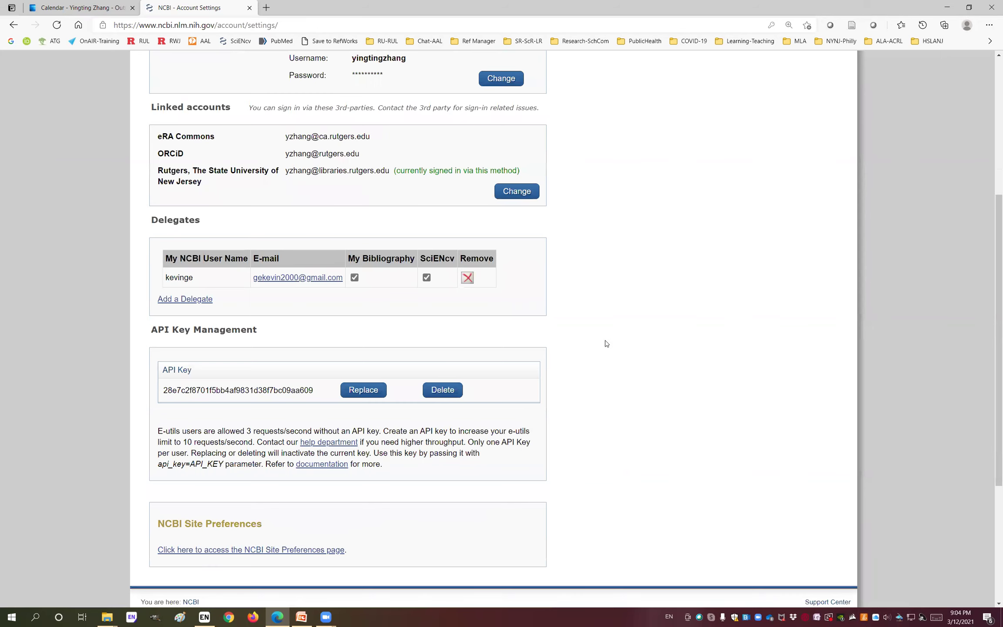
pyautogui.scroll(-1, 689, 215)
pyautogui.scroll(6, 788, 64)
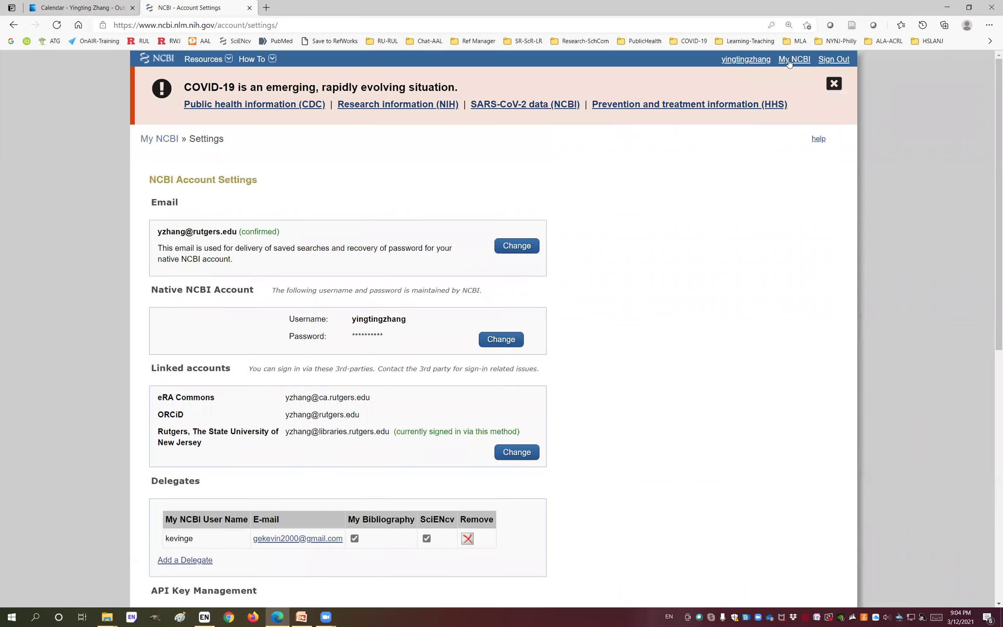
# Return to the My NCBI dashboard and move the SciENcv section above Saved Searches, beside My Bibliography
pyautogui.click(787, 61)
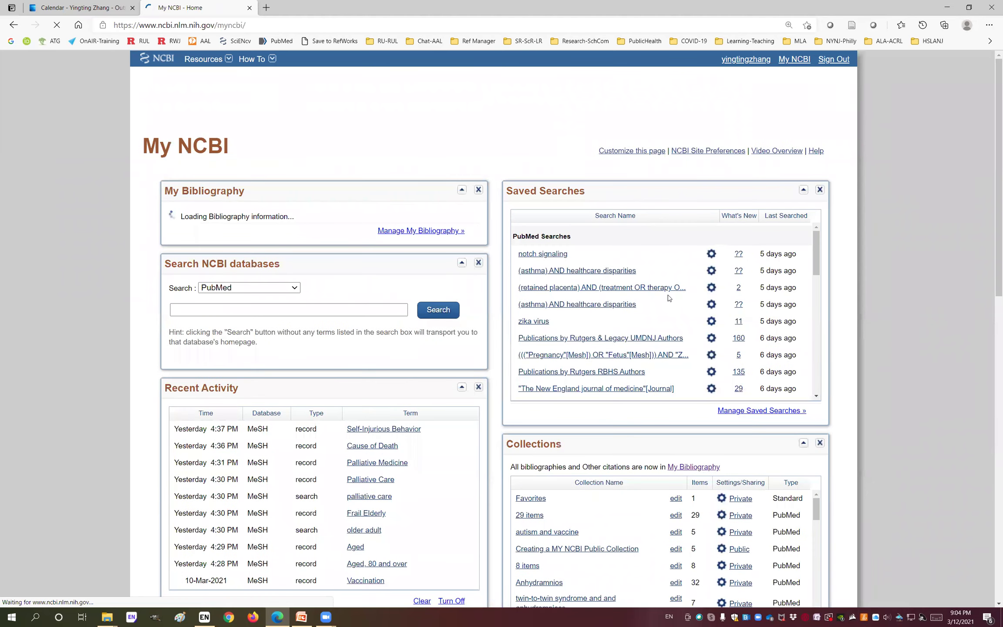
pyautogui.scroll(-10, 664, 129)
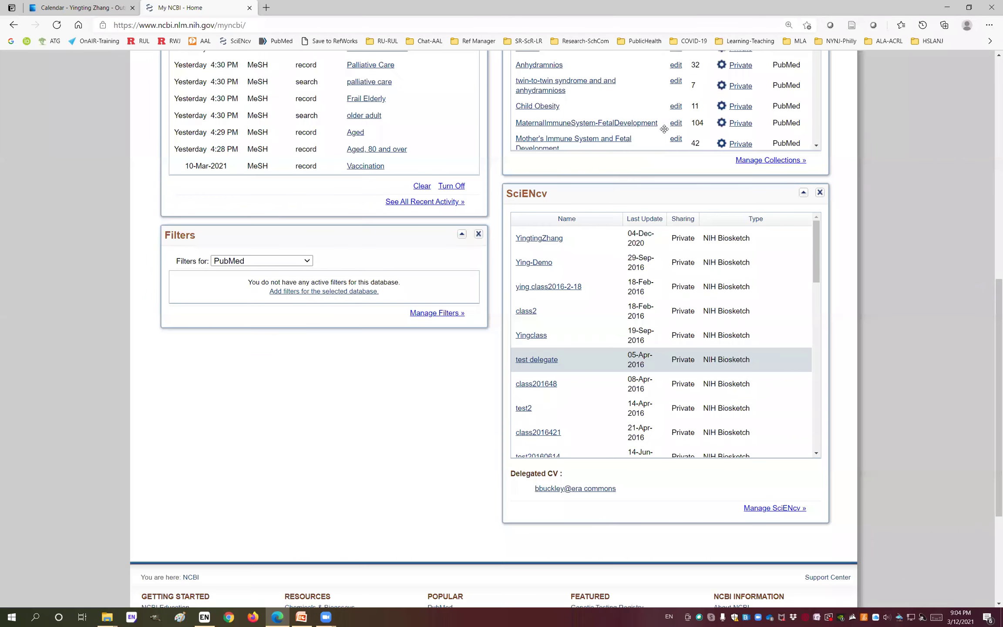
pyautogui.moveTo(711, 198); pyautogui.dragTo(660, 178)
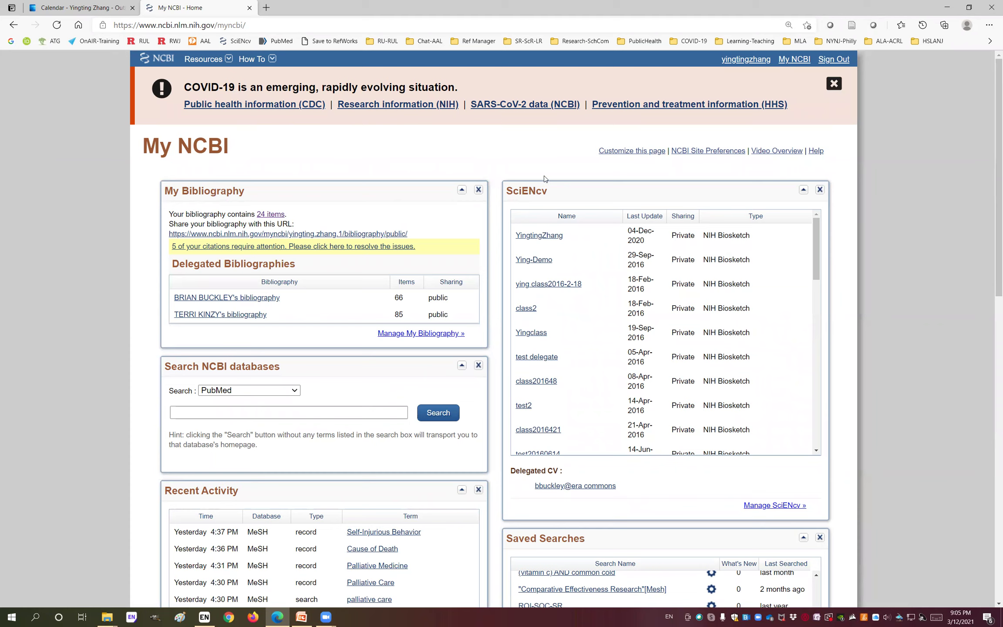
# Open the ORCID website at orcid.org in a new browser tab
pyautogui.click(264, 7)
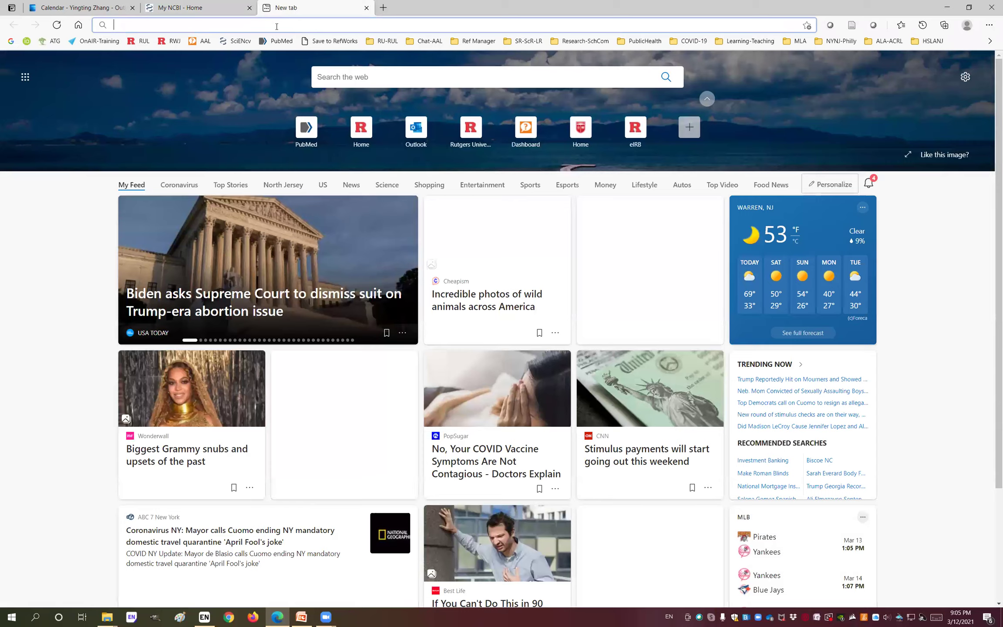
pyautogui.write('orcid.org')
pyautogui.press('Return')
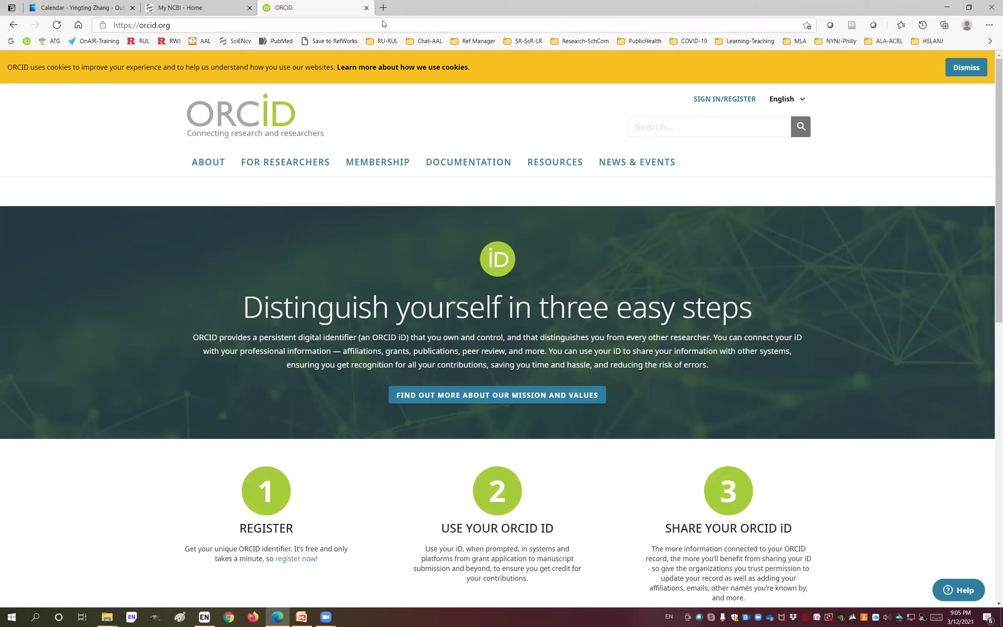
# Open the Rutgers Personal Contact Information site, personalinfo.rutgers.edu, in another new browser tab
pyautogui.click(383, 8)
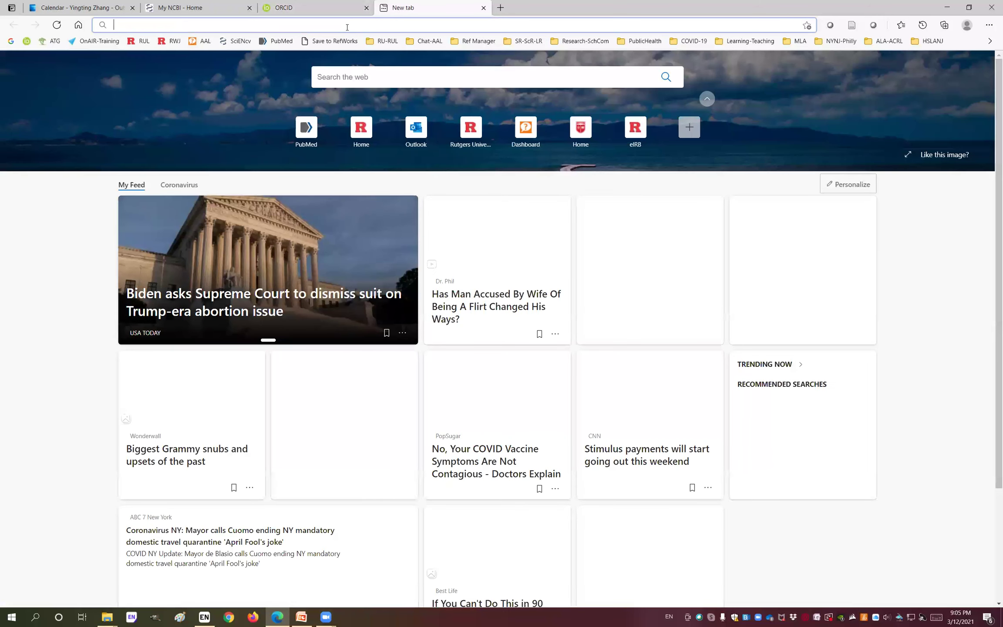
pyautogui.write('p')
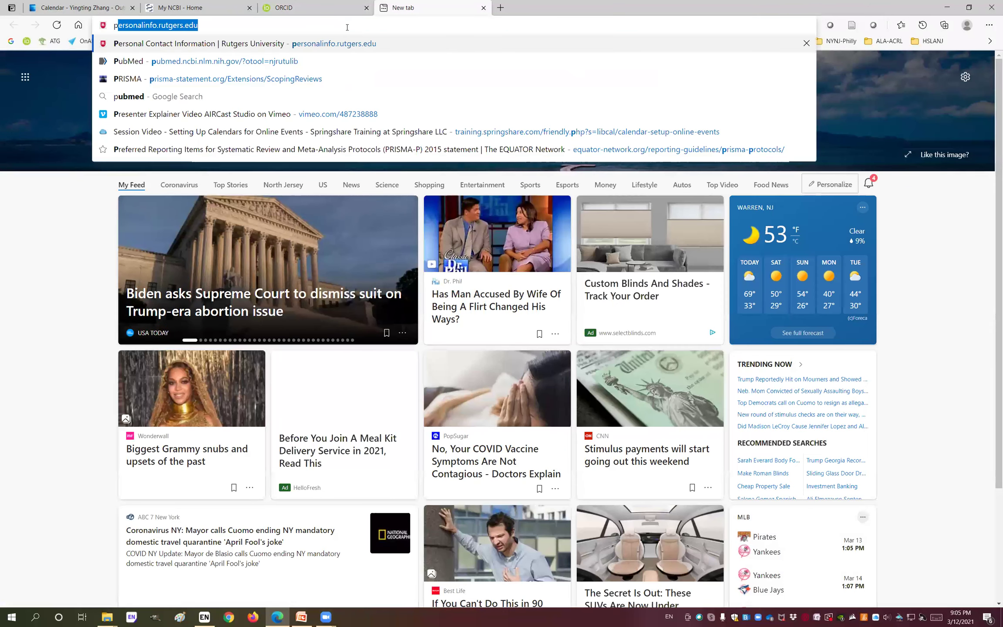
pyautogui.write('ersonal')
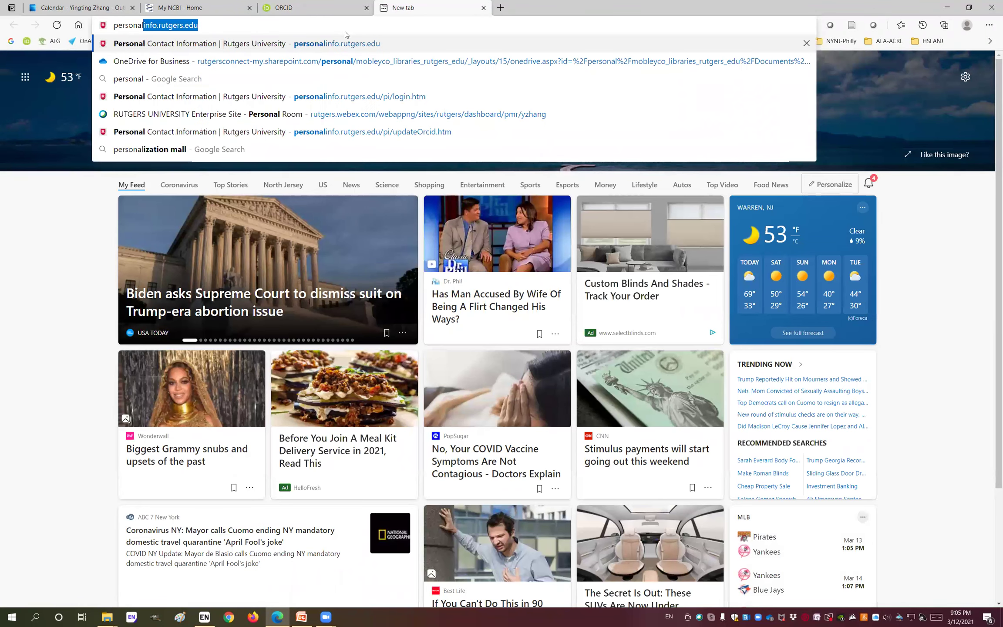
pyautogui.click(386, 42)
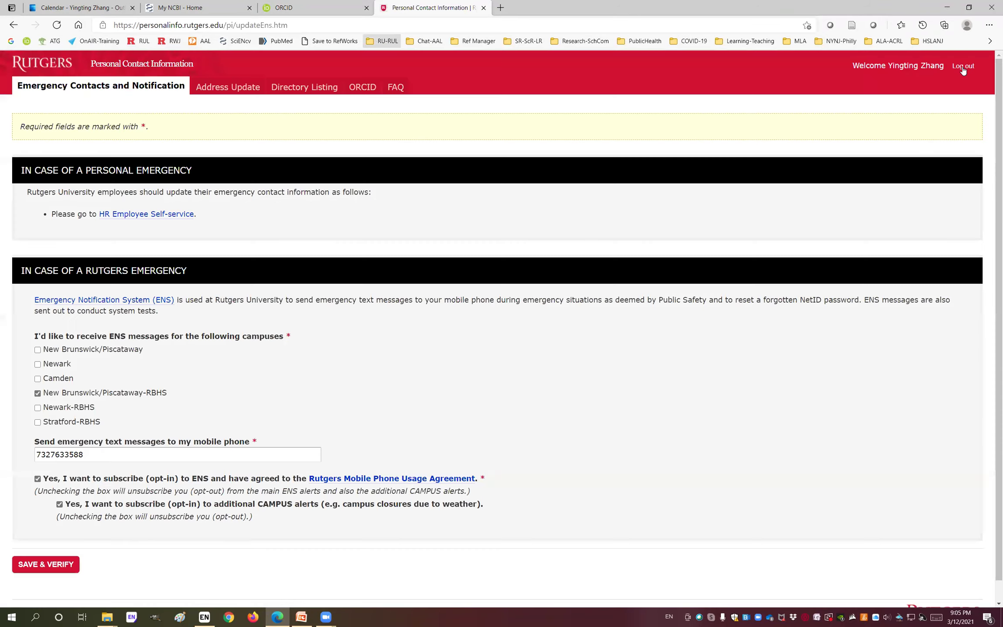
# Log out of the Rutgers Personal Contact Information site and try to reopen personalinfo.rutgers.edu
pyautogui.click(963, 67)
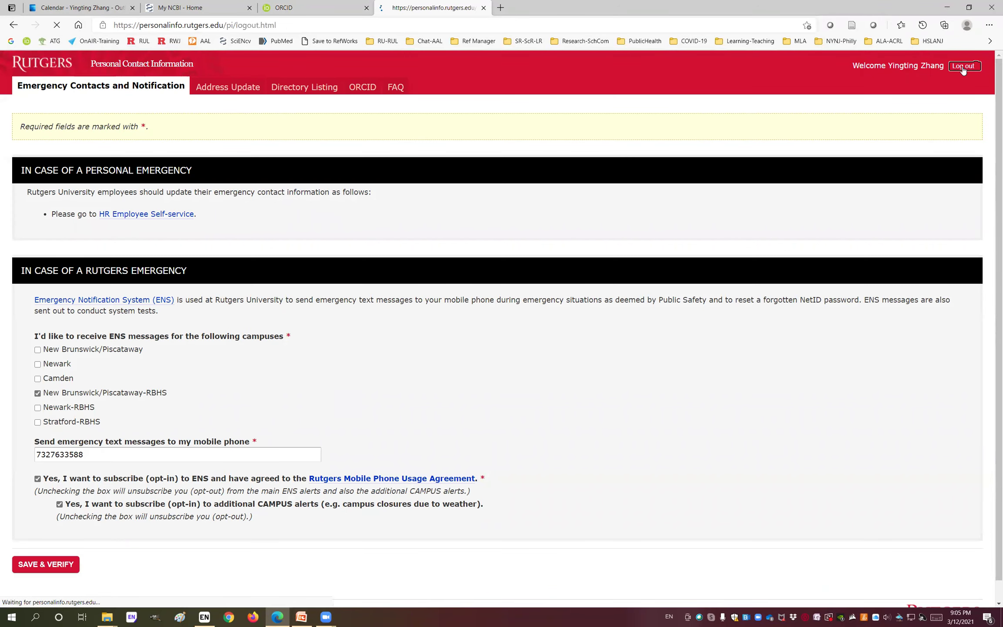
pyautogui.click(283, 24)
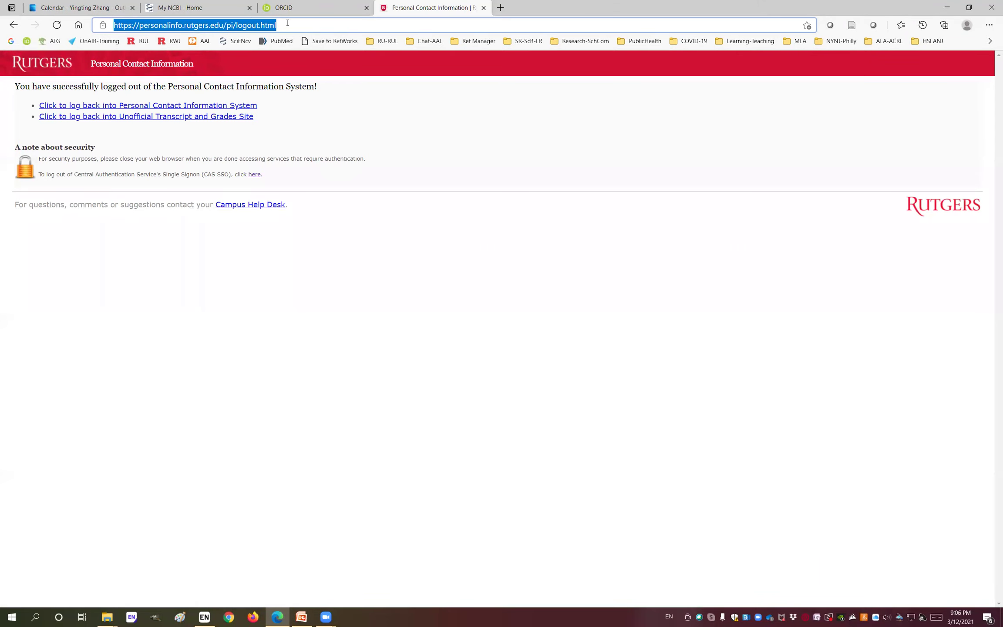
pyautogui.write('p')
pyautogui.press('Return')
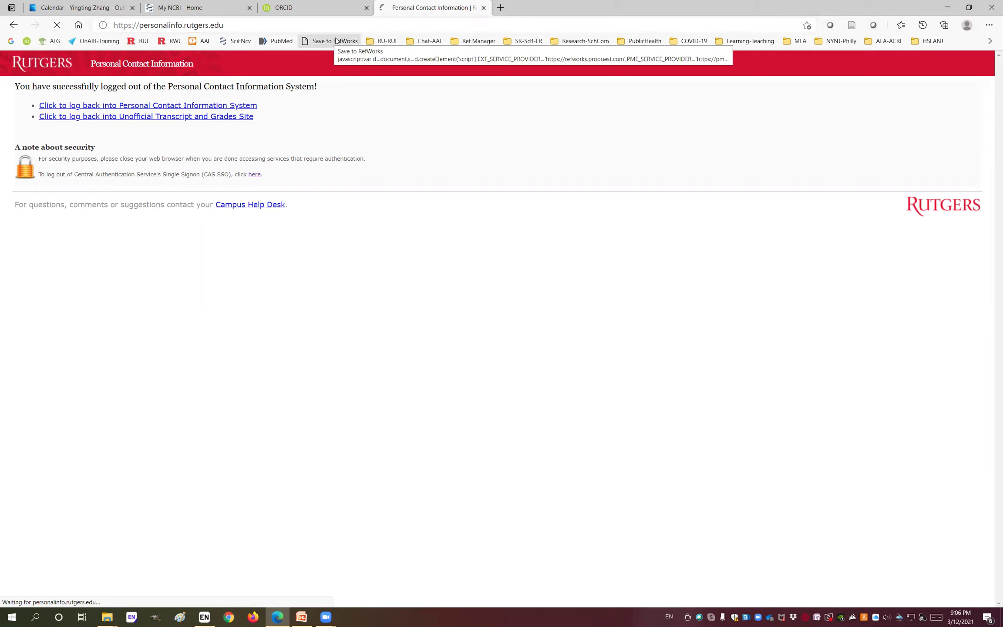
# Load personalinfo.rutgers.edu again and open its ORCID information page
pyautogui.click(314, 26)
pyautogui.doubleClick(316, 25)
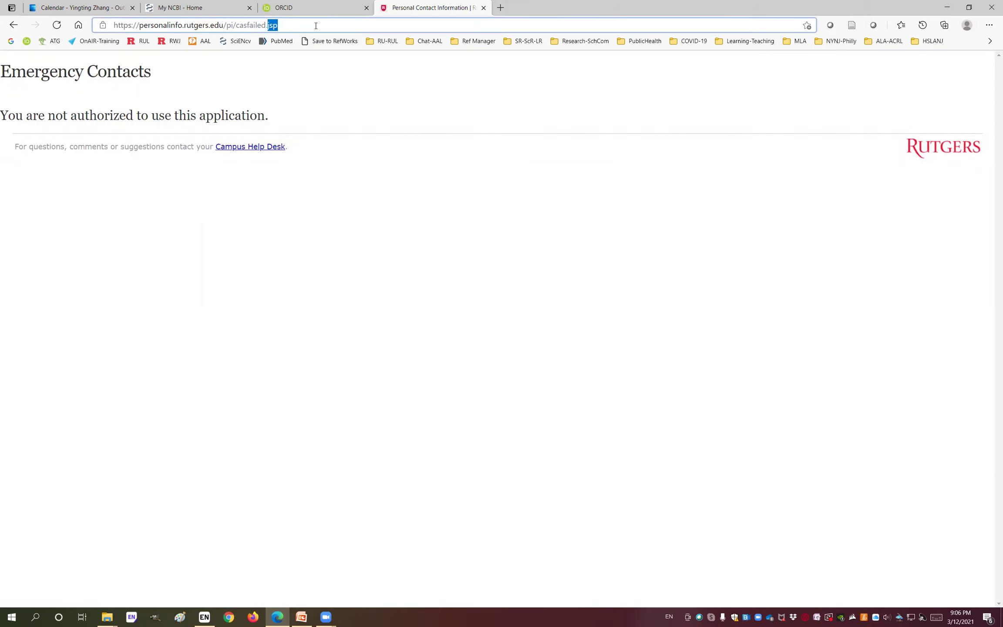
pyautogui.moveTo(315, 26); pyautogui.dragTo(103, 13)
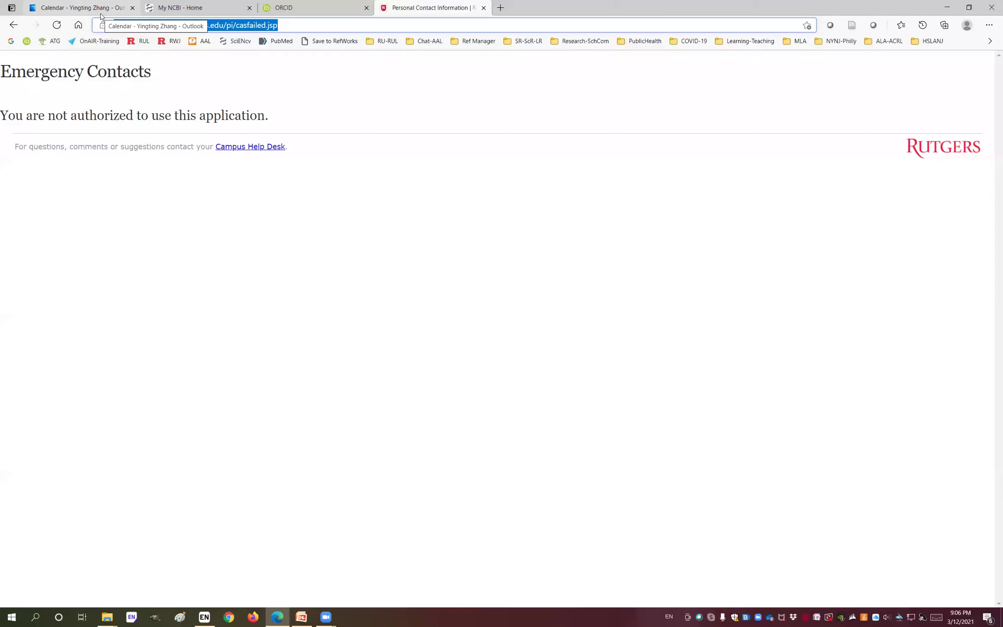
pyautogui.write('personal')
pyautogui.press('Return')
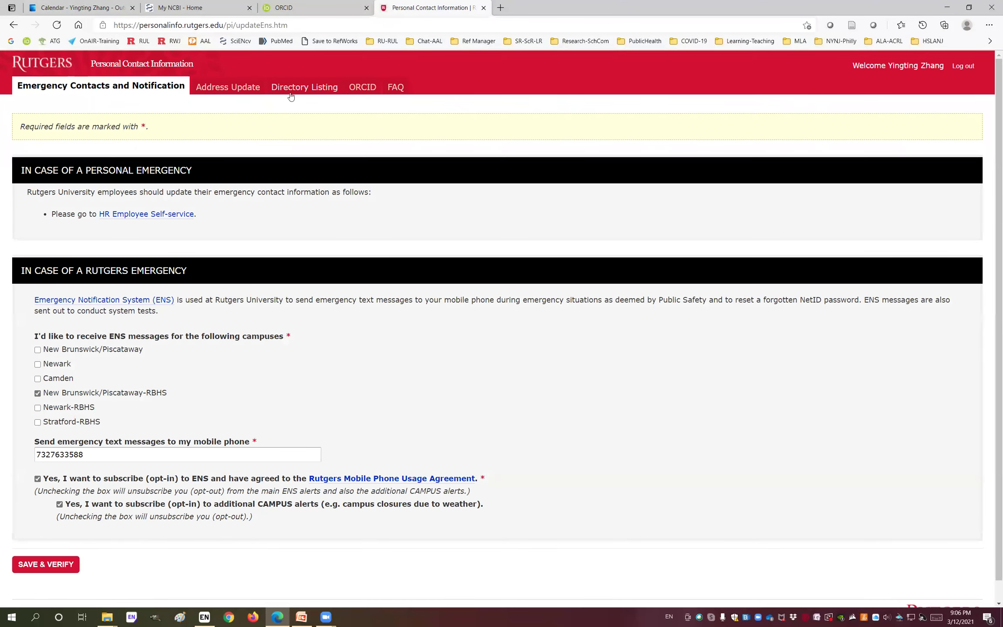
pyautogui.click(359, 89)
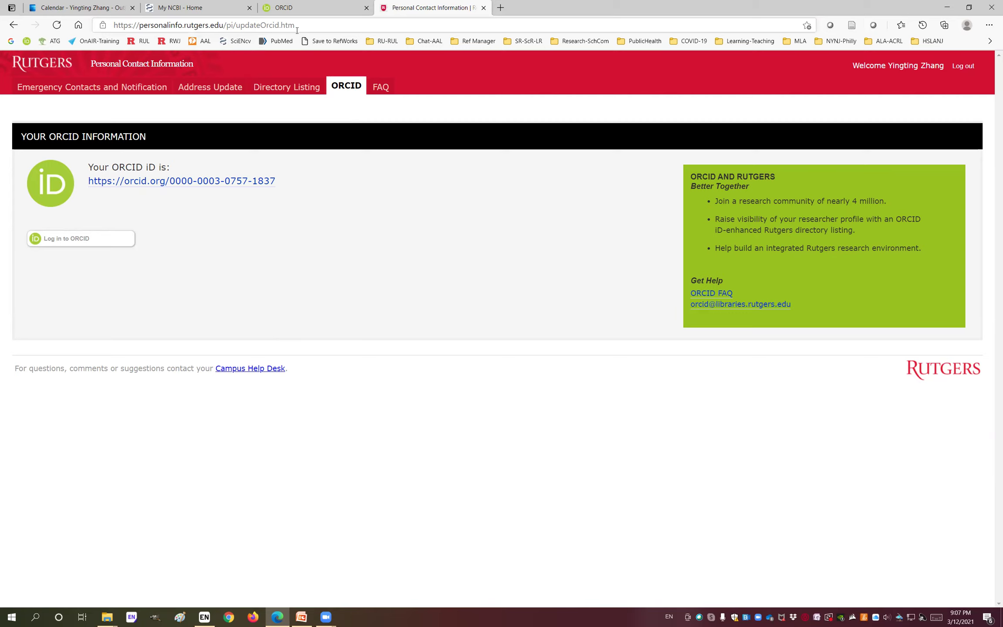
# Go to the ORCID page on the Rutgers University Libraries website and open its FAQ and Help page
pyautogui.click(142, 42)
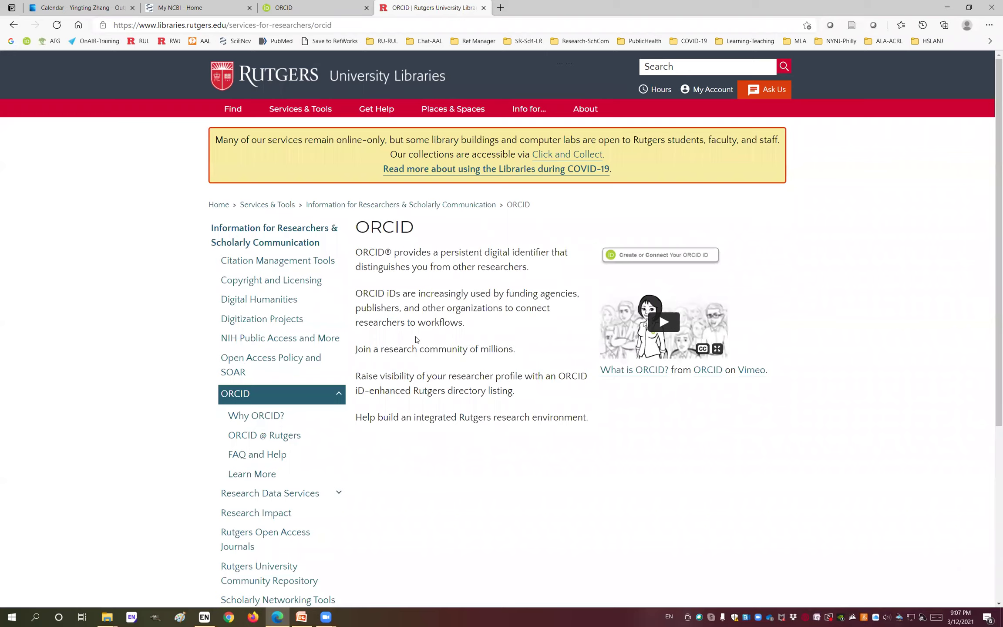
pyautogui.scroll(-5, 396, 333)
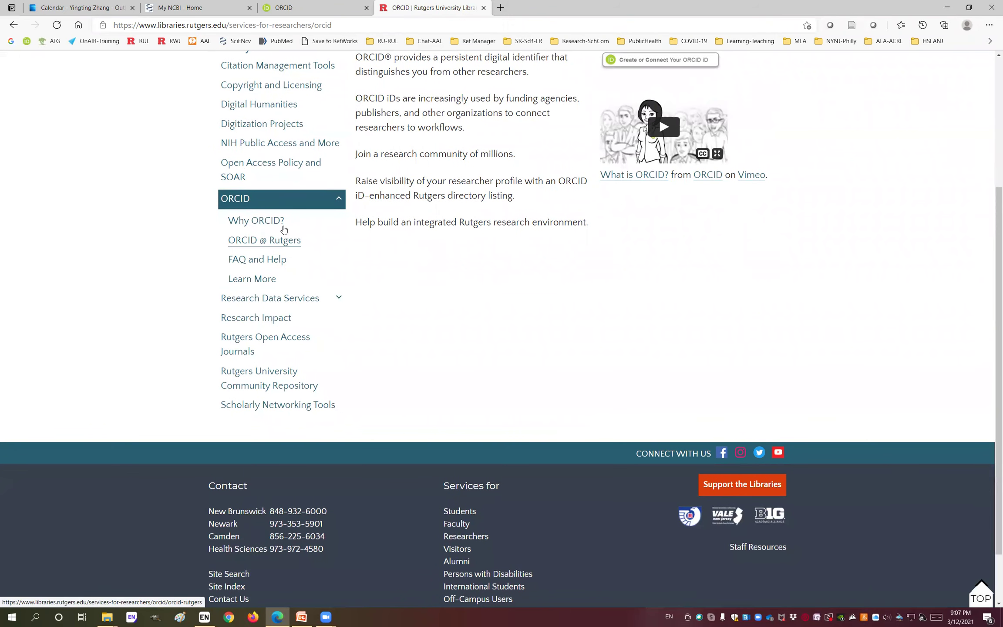
pyautogui.click(267, 263)
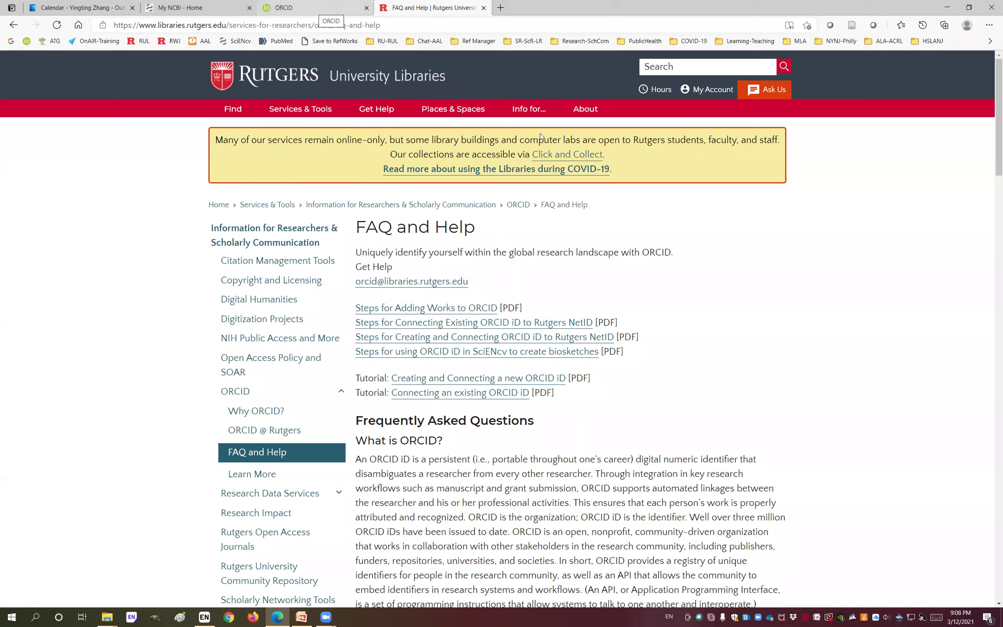
# Return to the ORCID website and start an institutional sign-in with the suggested Rutgers, The State University of New Jersey
pyautogui.hotkey('ctrl', 'shift', 'Tab')
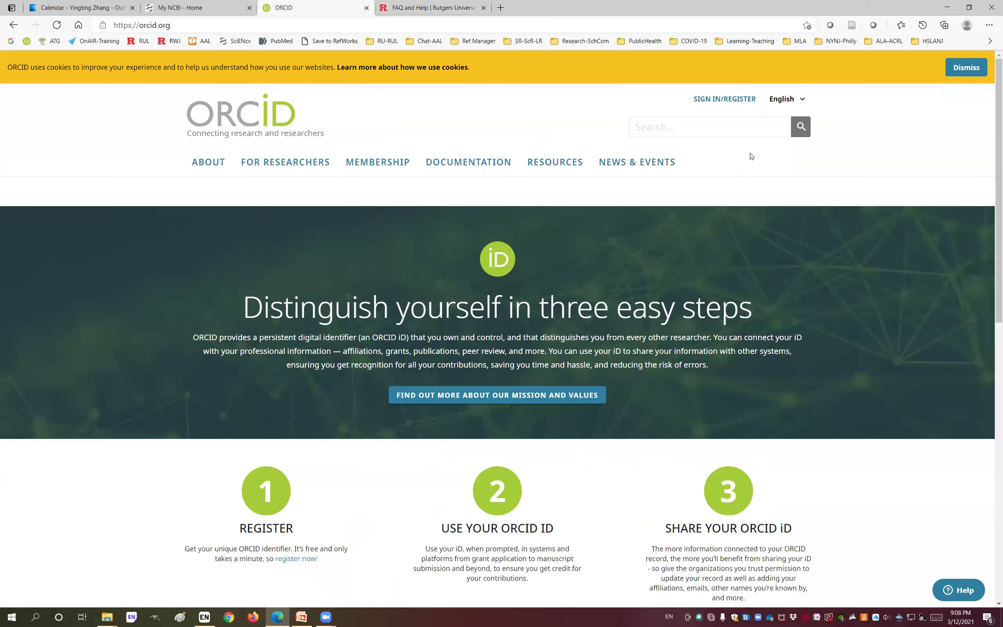
pyautogui.click(710, 101)
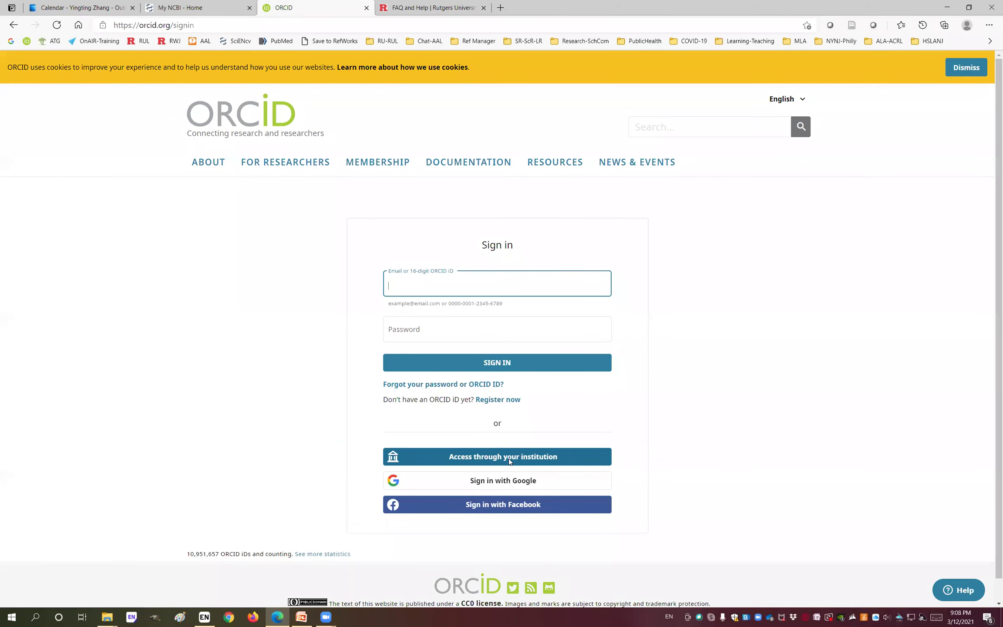
pyautogui.click(509, 457)
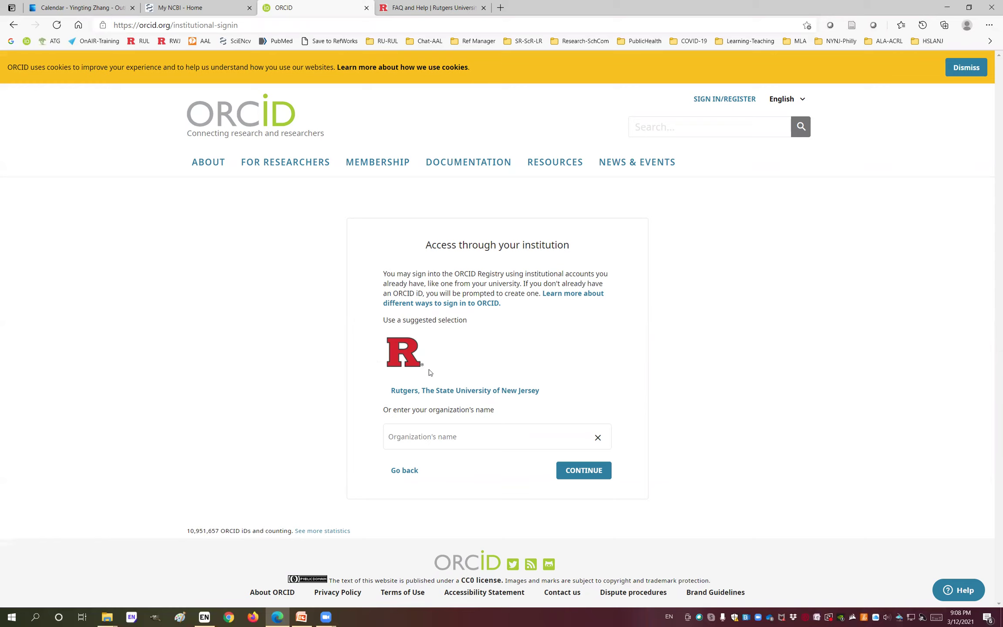
pyautogui.click(399, 363)
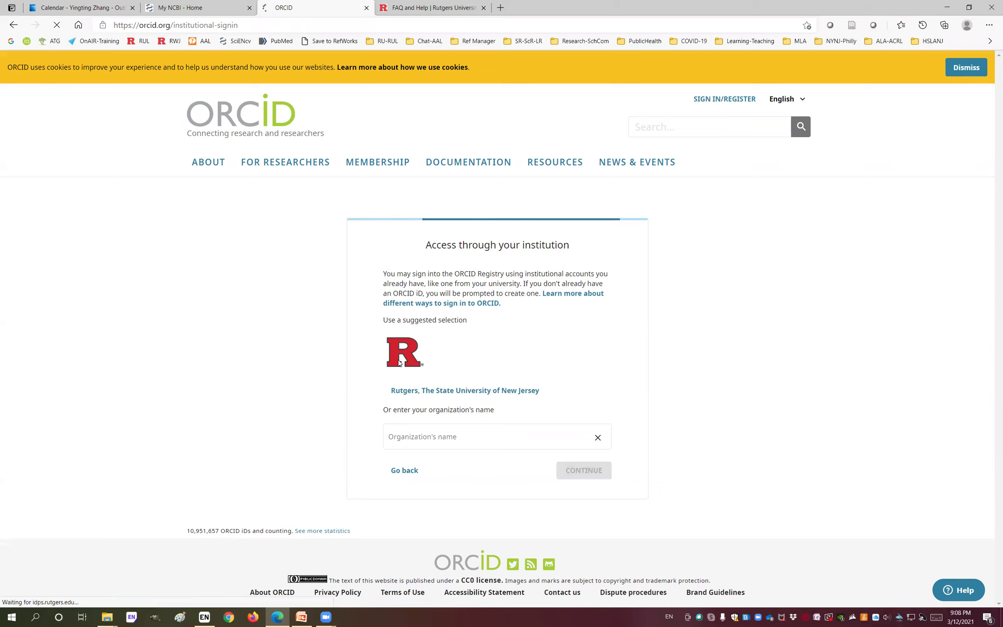
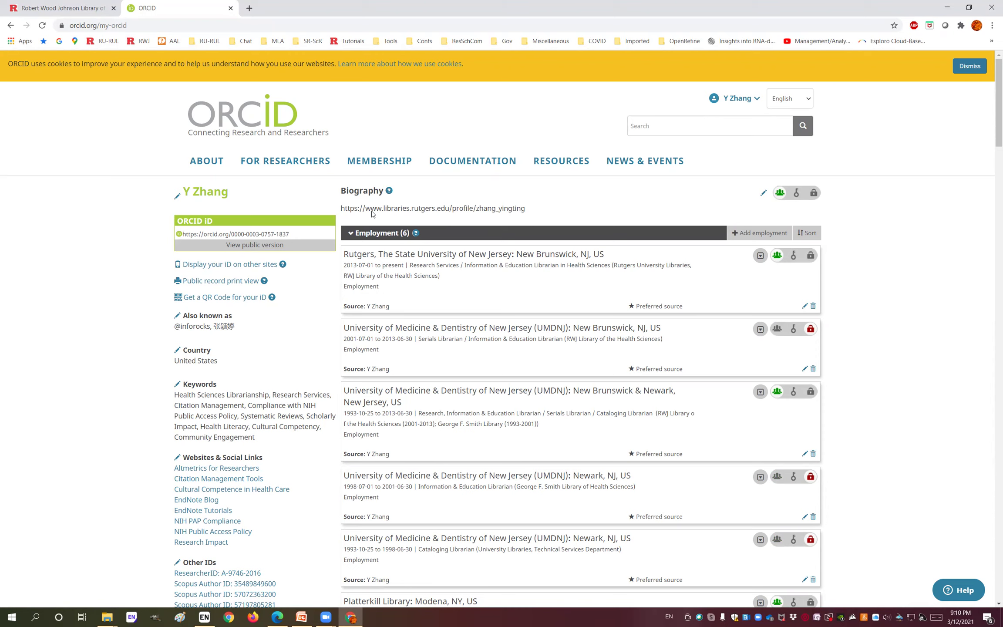
# Review the ORCID record's employment, education and invited position entries, including their visibility settings
pyautogui.scroll(-3, 388, 249)
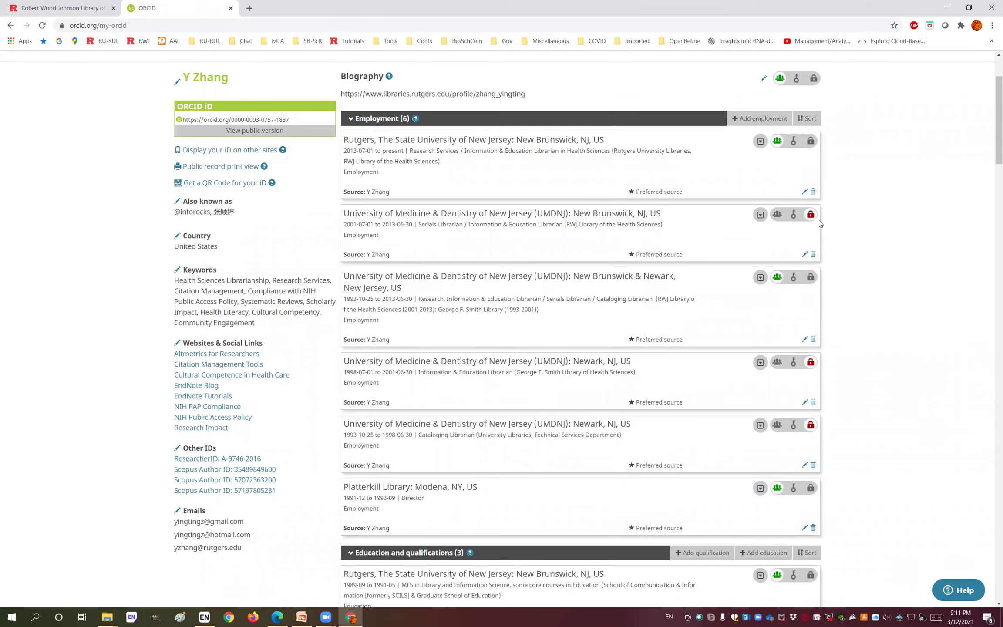
pyautogui.moveTo(813, 218)
pyautogui.scroll(-2, 695, 367)
pyautogui.scroll(-2, 618, 363)
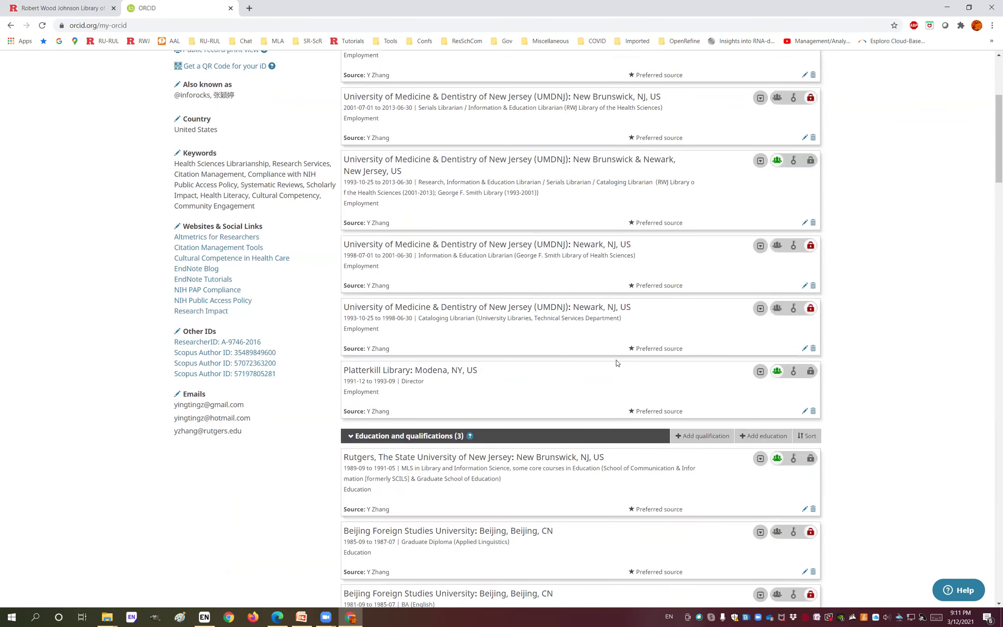
pyautogui.scroll(-1, 438, 224)
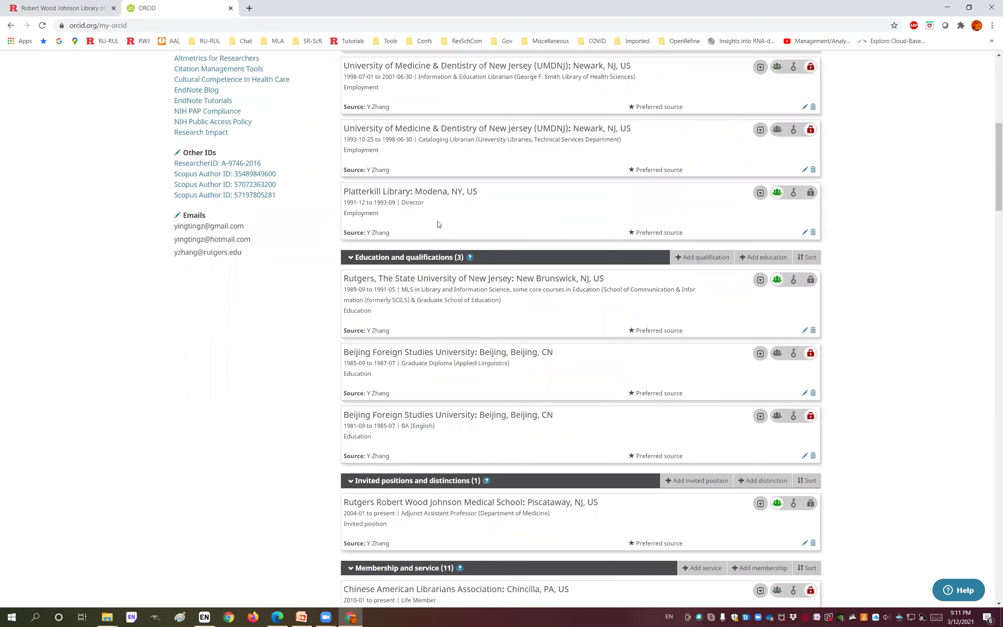
pyautogui.scroll(-1, 438, 224)
pyautogui.scroll(-2, 438, 224)
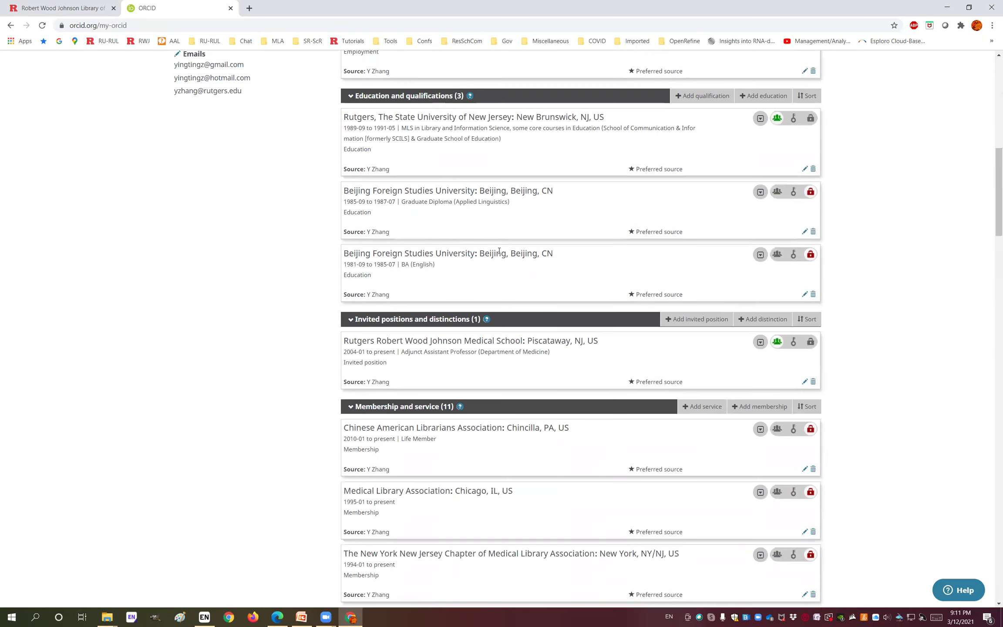
pyautogui.scroll(-2, 501, 252)
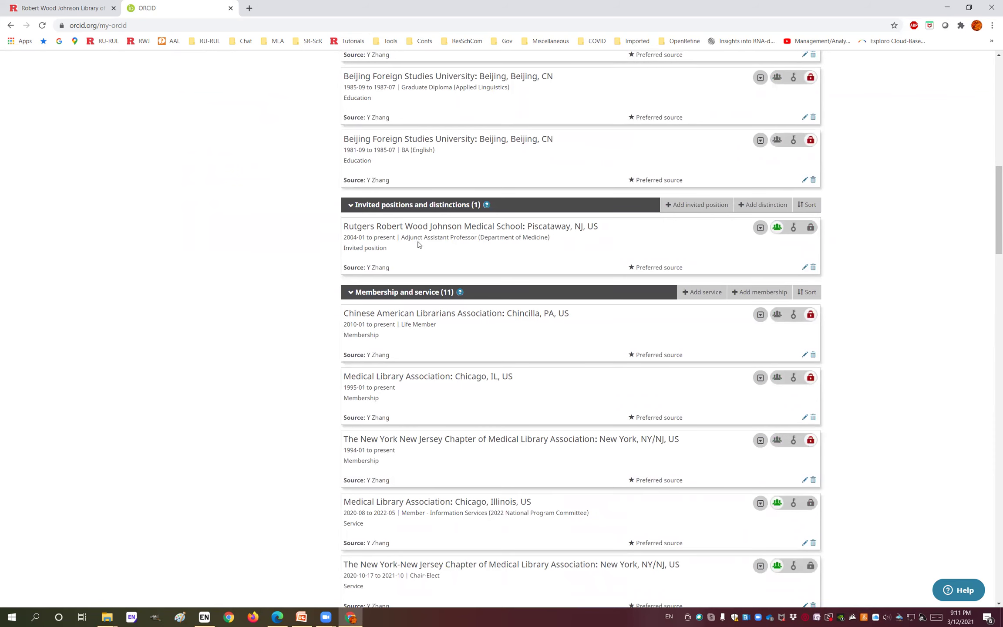
# Examine the Membership and service entries and the Funding entries of the ORCID record
pyautogui.scroll(-4, 418, 245)
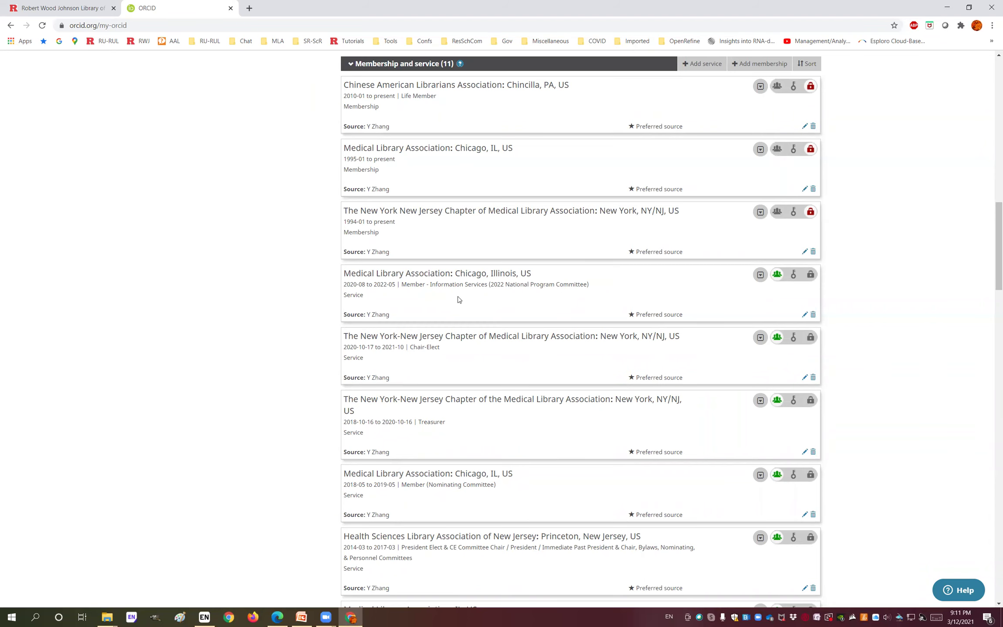
pyautogui.scroll(-3, 459, 299)
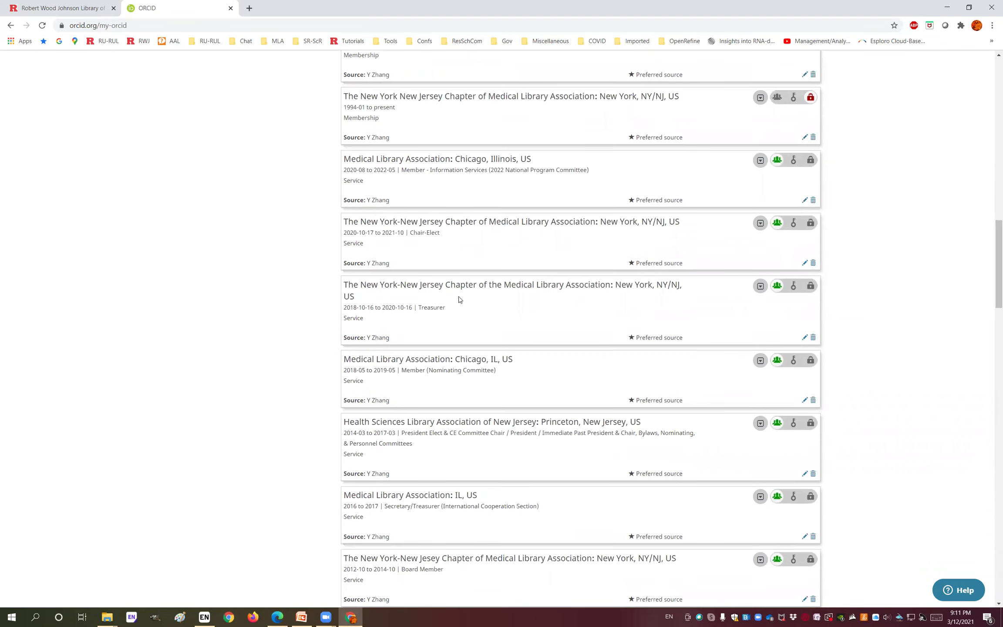
pyautogui.scroll(-3, 458, 300)
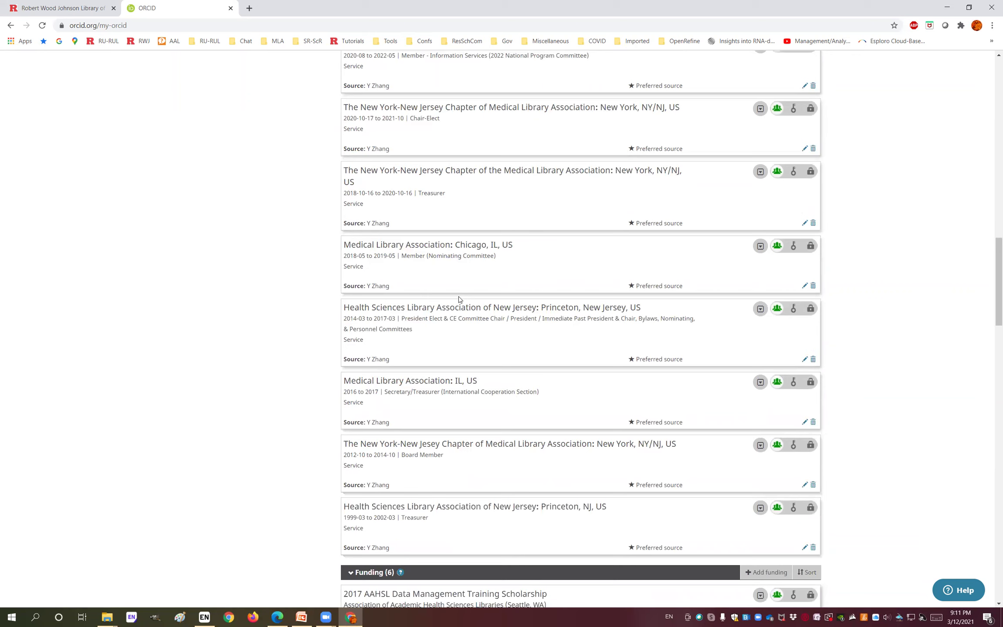
pyautogui.scroll(-6, 459, 300)
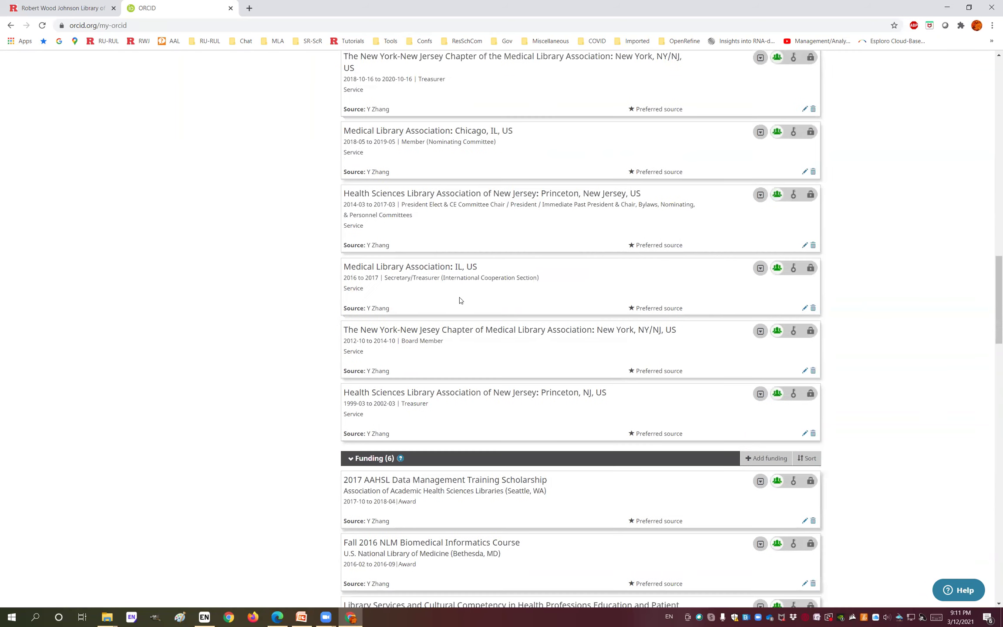
pyautogui.scroll(-3, 459, 299)
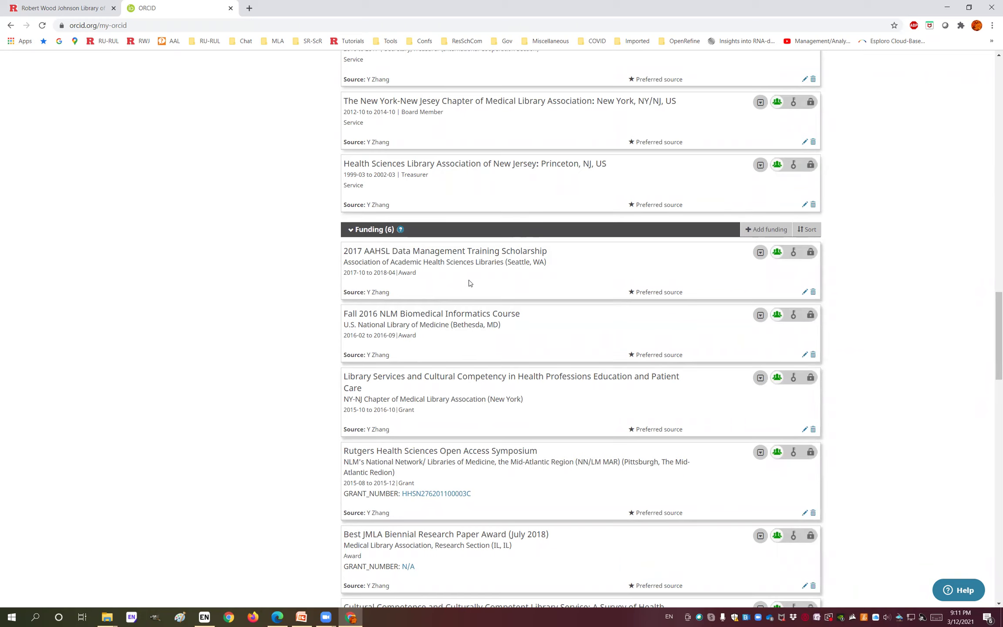
pyautogui.scroll(-2, 470, 283)
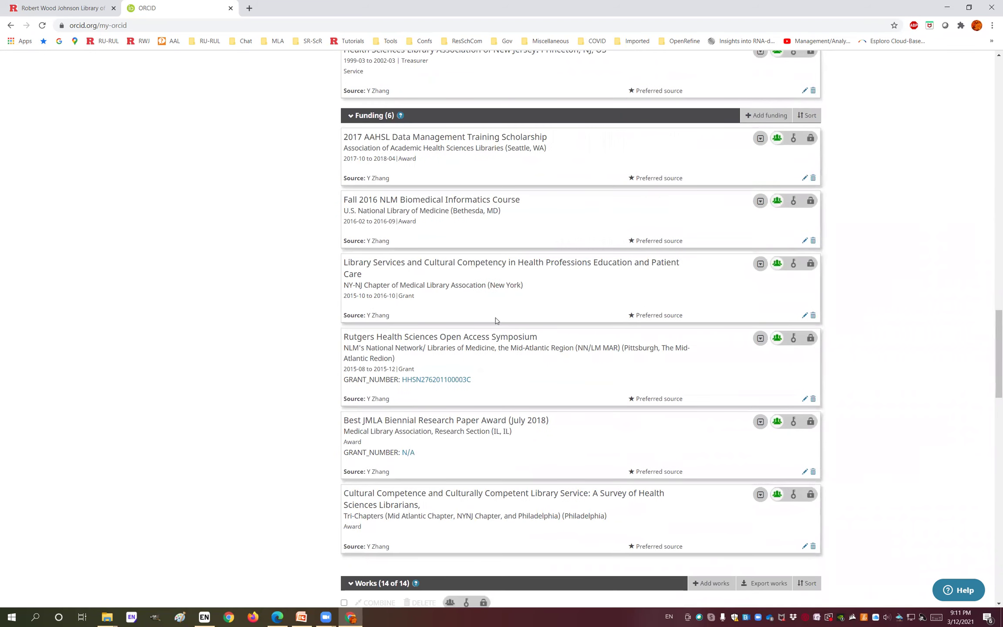
pyautogui.scroll(-2, 495, 321)
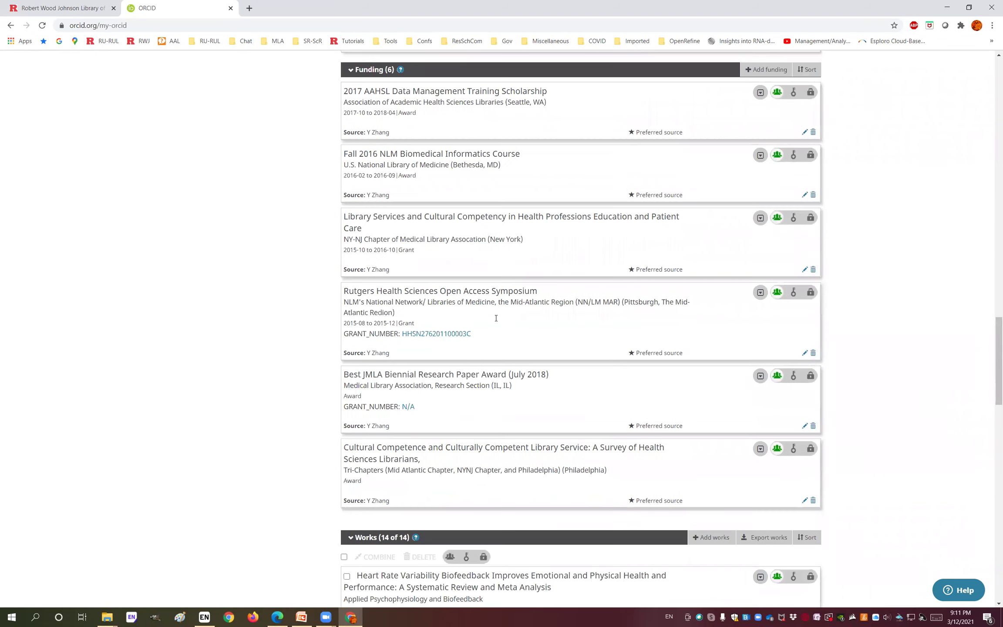
# Open the Search & link option for adding works in the record's Works section
pyautogui.scroll(-4, 495, 321)
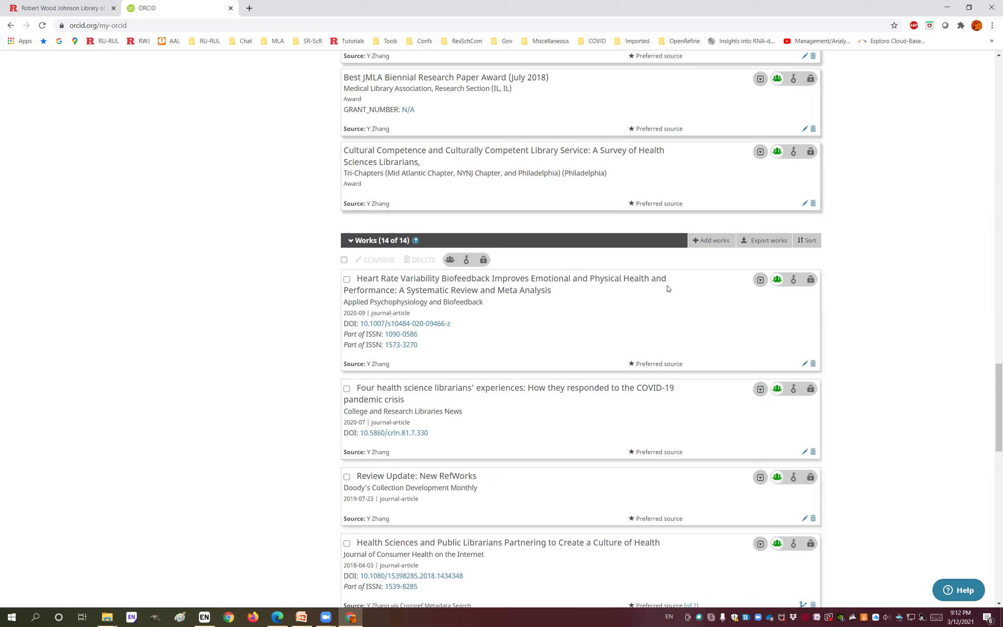
pyautogui.moveTo(717, 248)
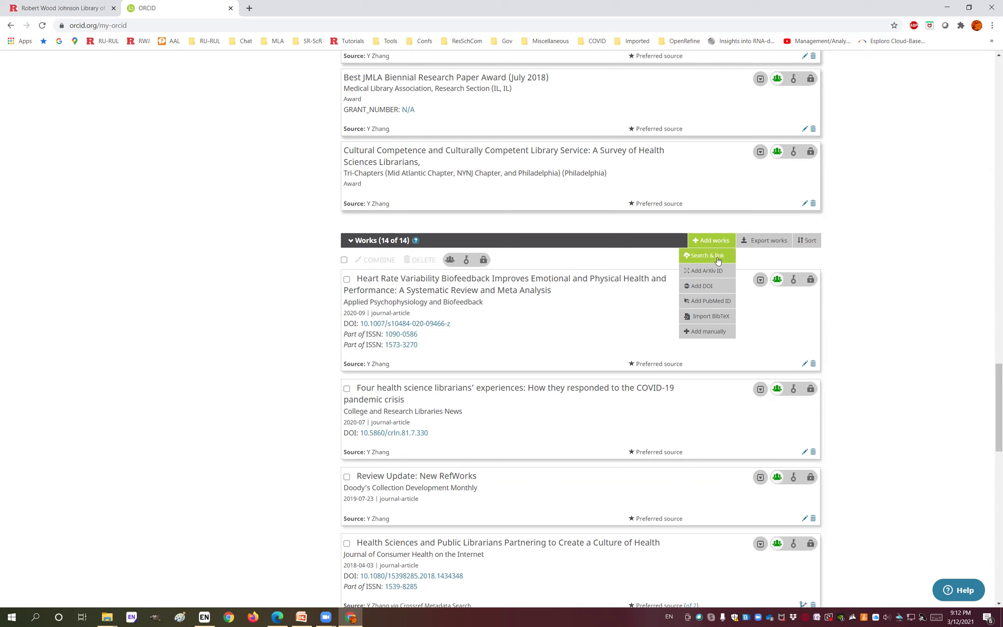
pyautogui.click(717, 260)
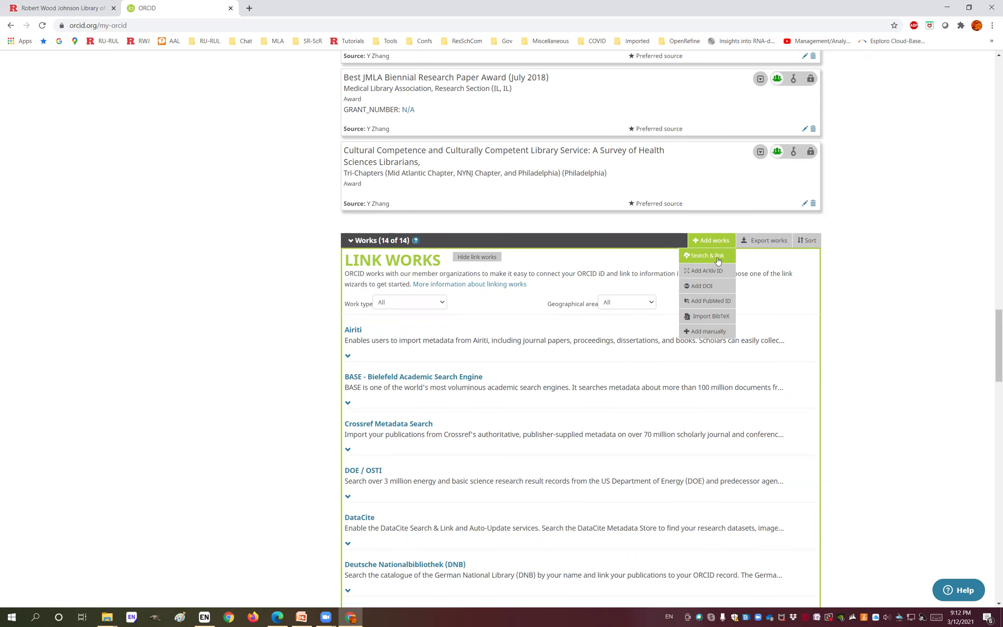
pyautogui.click(711, 260)
pyautogui.click(711, 260)
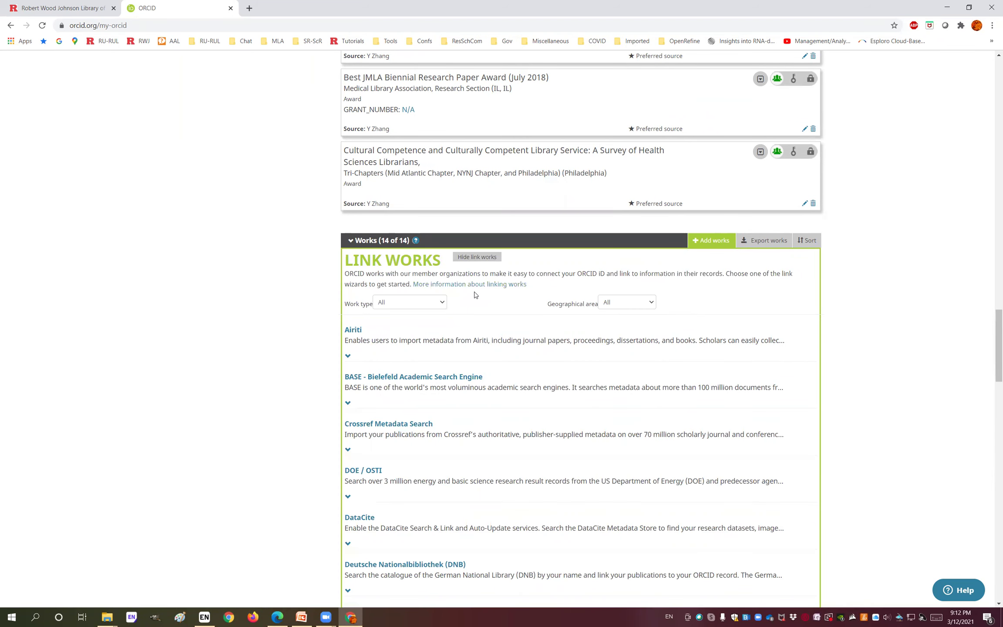
# Look through the list of Link Works wizards, from Airiti to The Lens
pyautogui.scroll(-2, 475, 295)
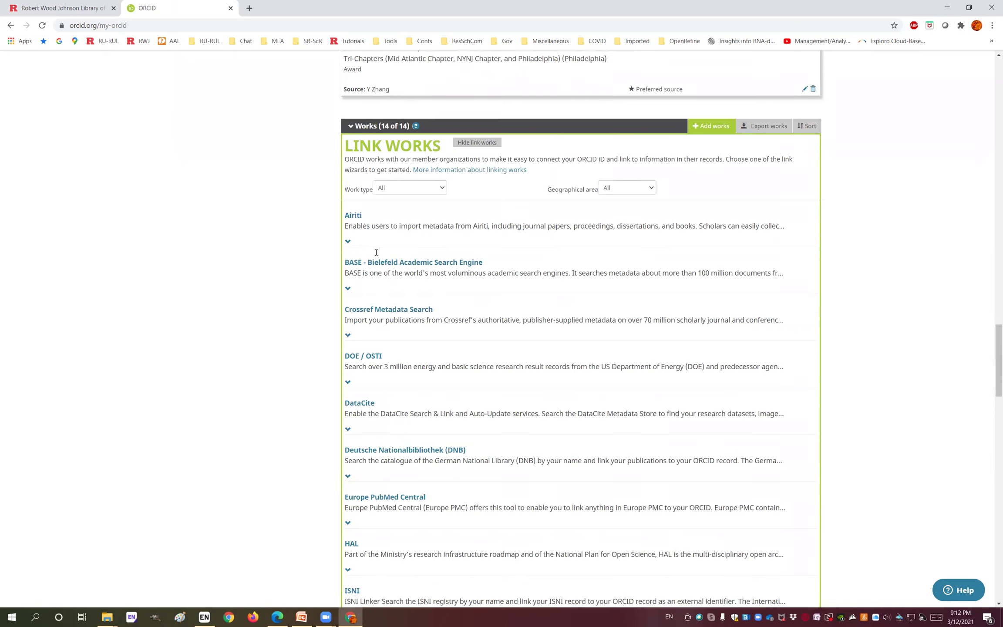
pyautogui.scroll(-2, 391, 274)
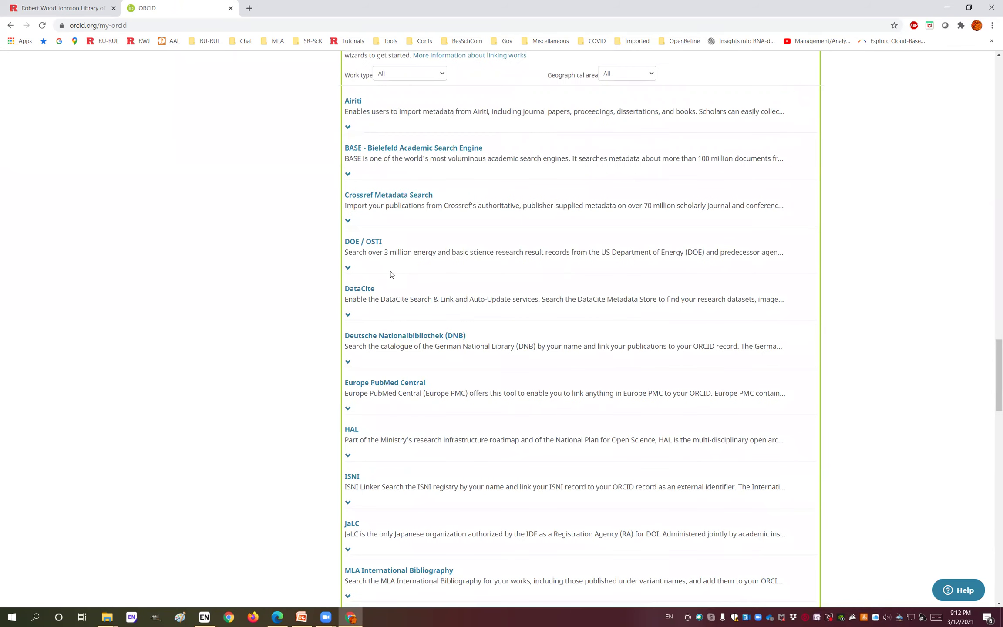
pyautogui.scroll(-2, 390, 274)
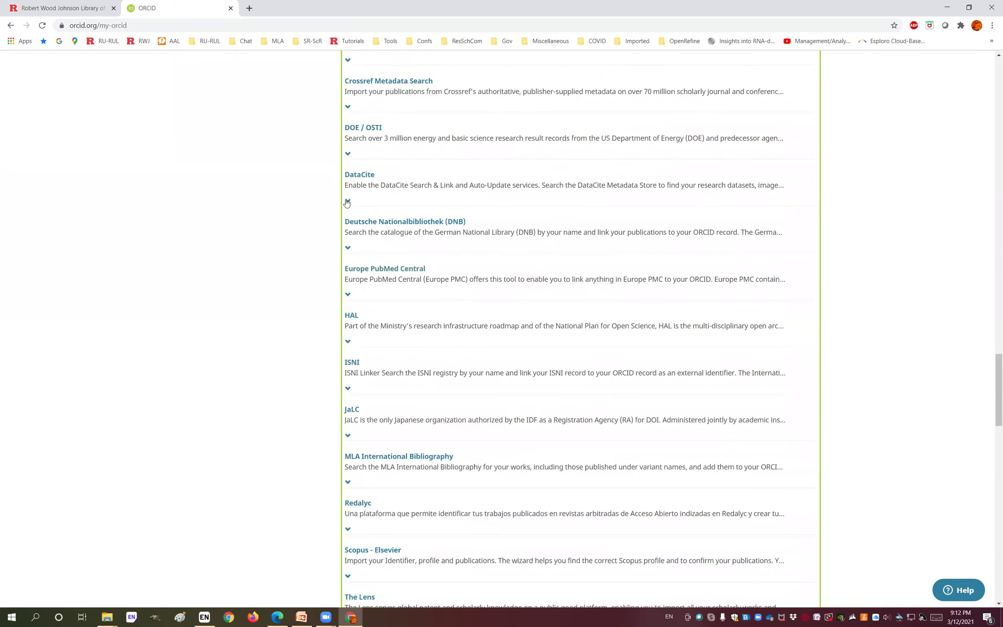
pyautogui.scroll(-4, 399, 234)
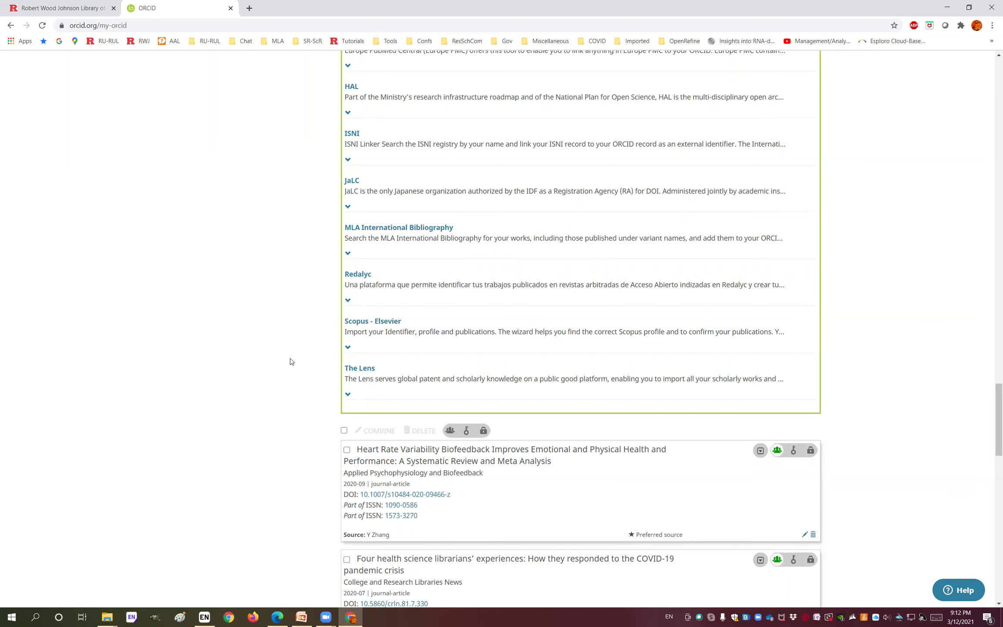
# Look through the publications listed in the ORCID record's Works section and the source shown for each entry
pyautogui.scroll(-2, 290, 362)
pyautogui.scroll(-5, 290, 361)
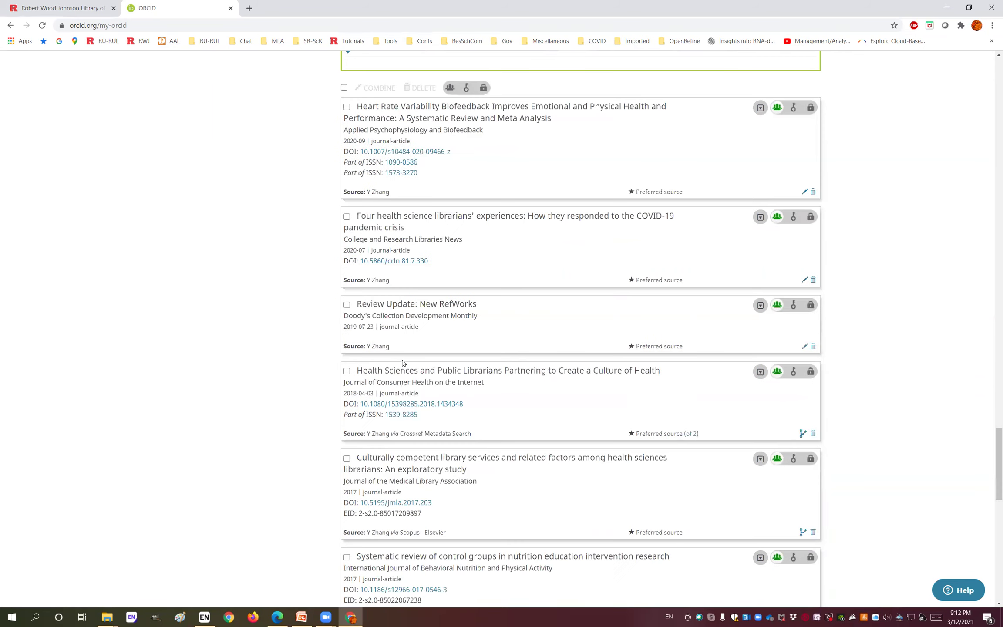
pyautogui.scroll(-4, 404, 317)
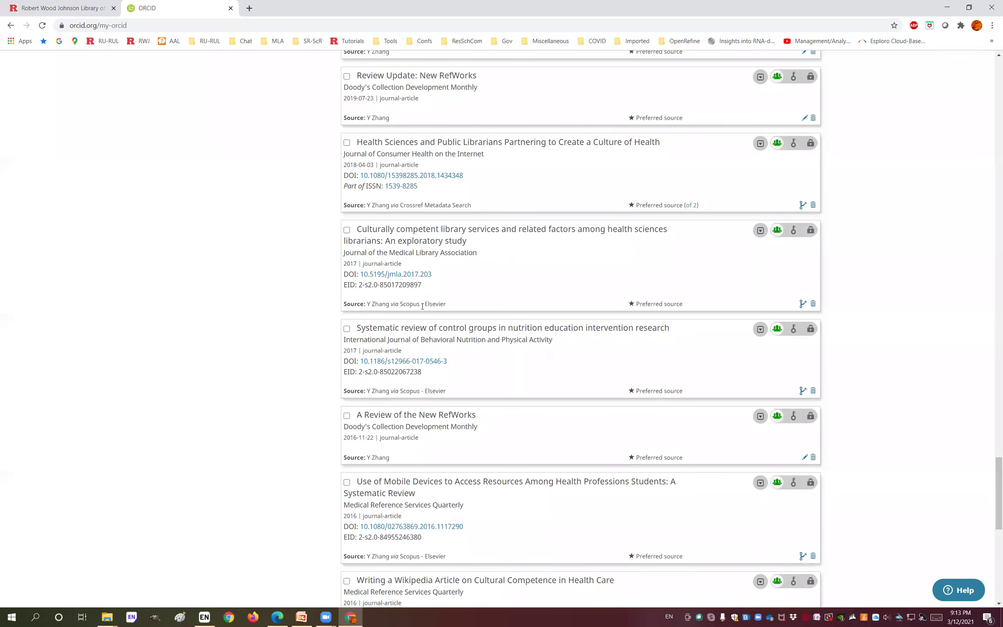
pyautogui.scroll(-2, 422, 305)
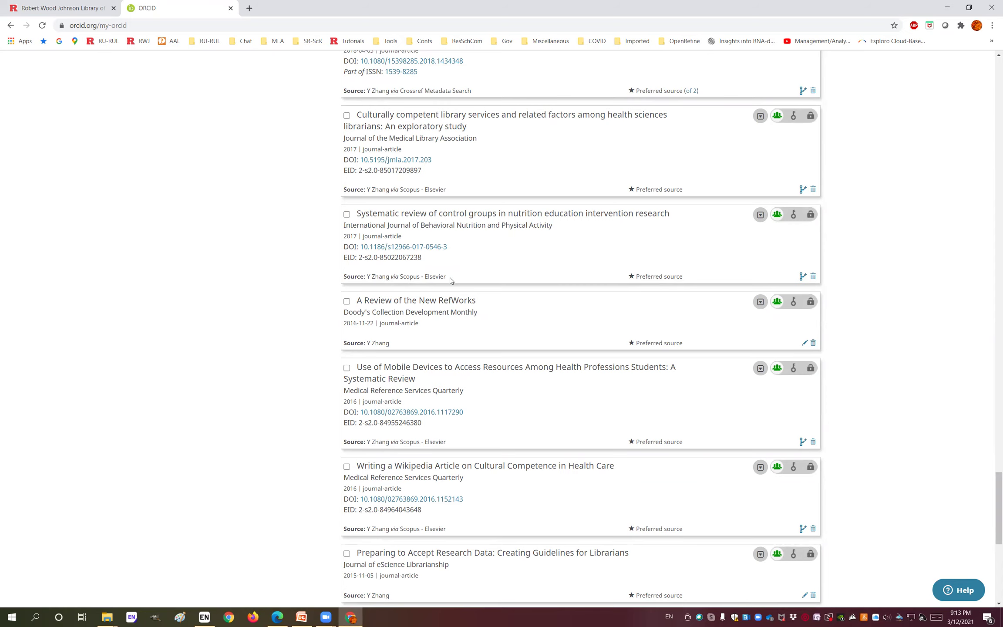
pyautogui.scroll(-5, 450, 278)
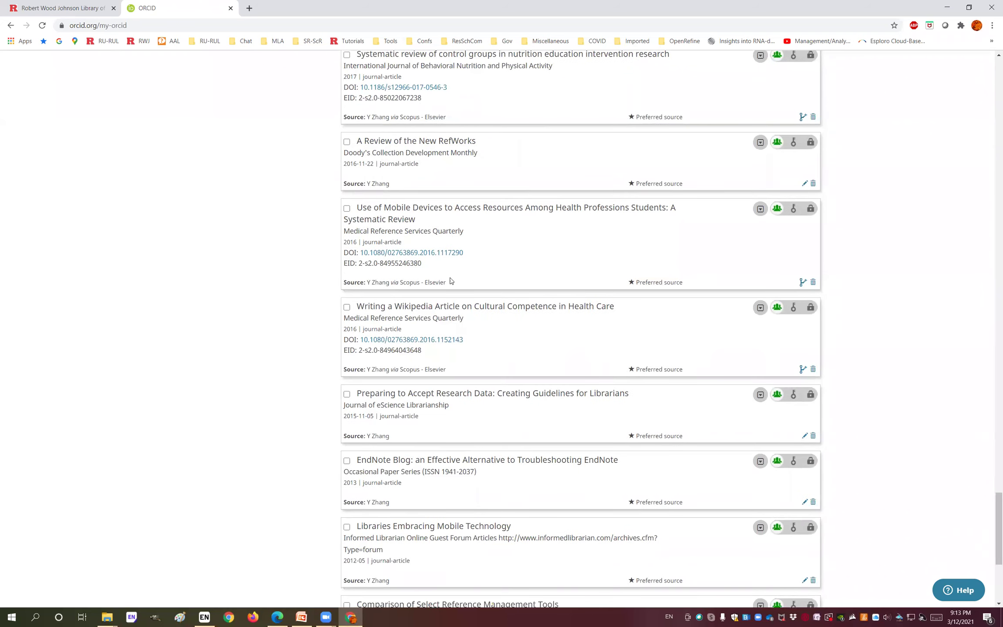
pyautogui.scroll(-3, 450, 280)
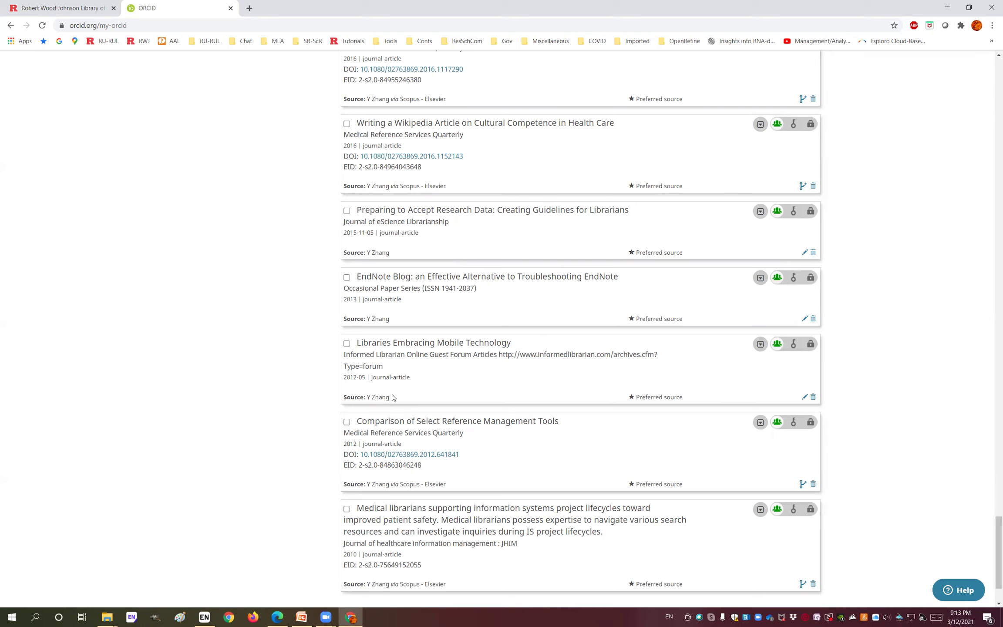
# Open the form for adding a work manually in the Works section, view its fields, and close it without saving
pyautogui.scroll(10, 492, 384)
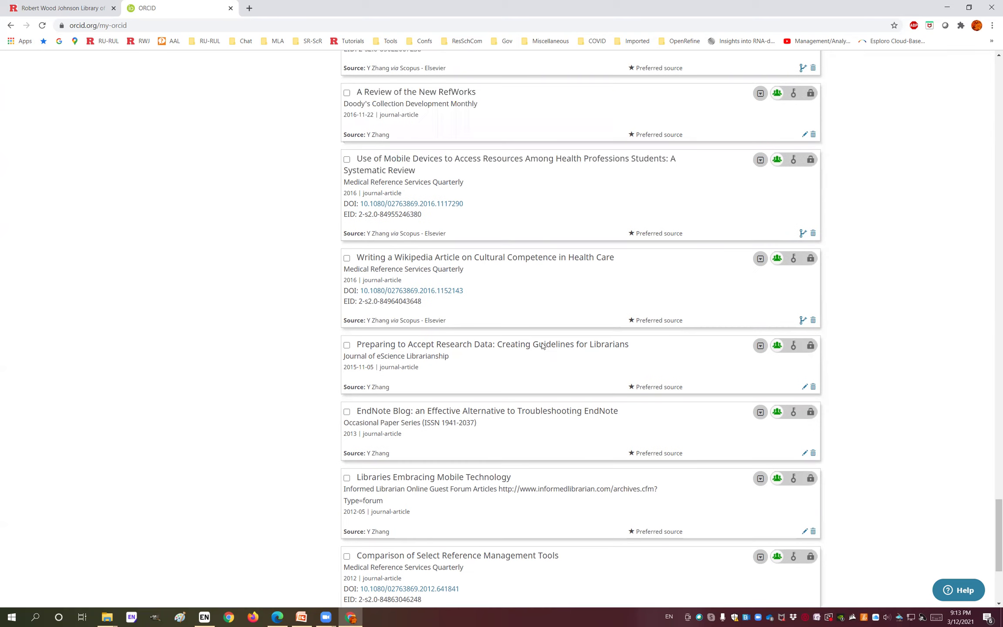
pyautogui.scroll(8, 579, 278)
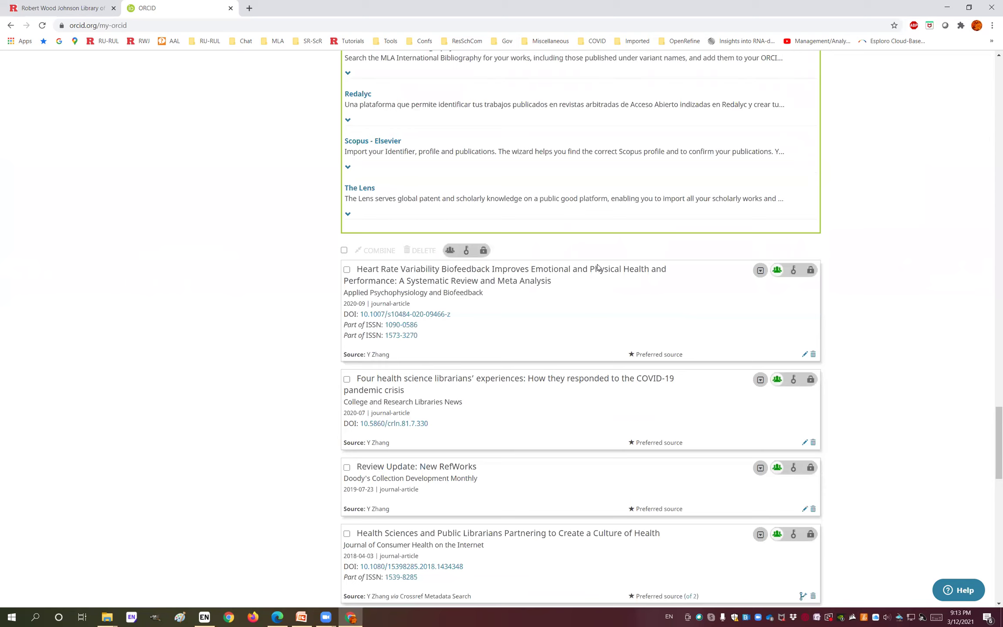
pyautogui.scroll(1, 599, 268)
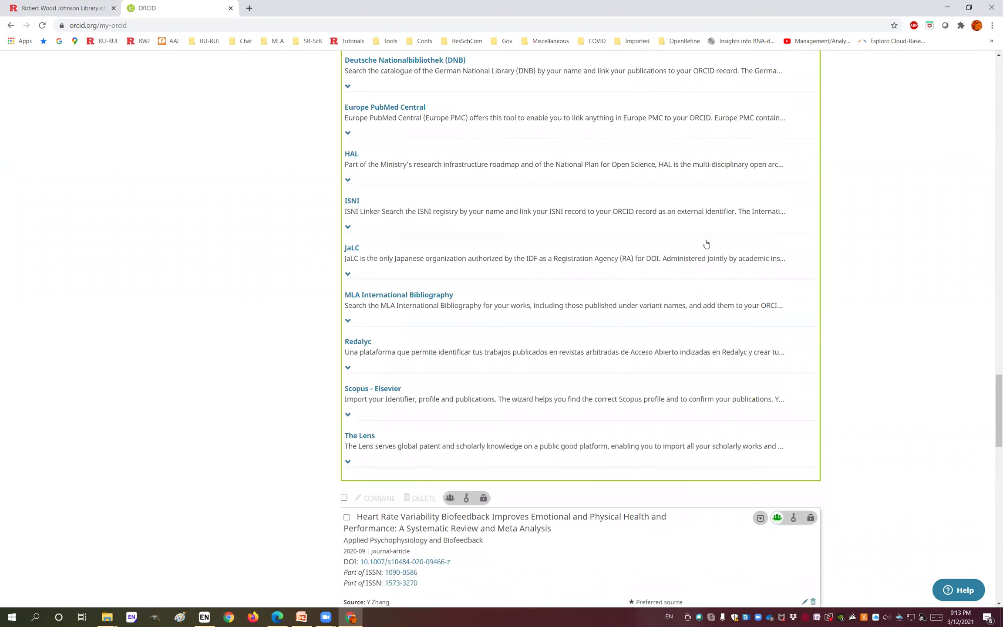
pyautogui.scroll(8, 703, 241)
pyautogui.moveTo(704, 242)
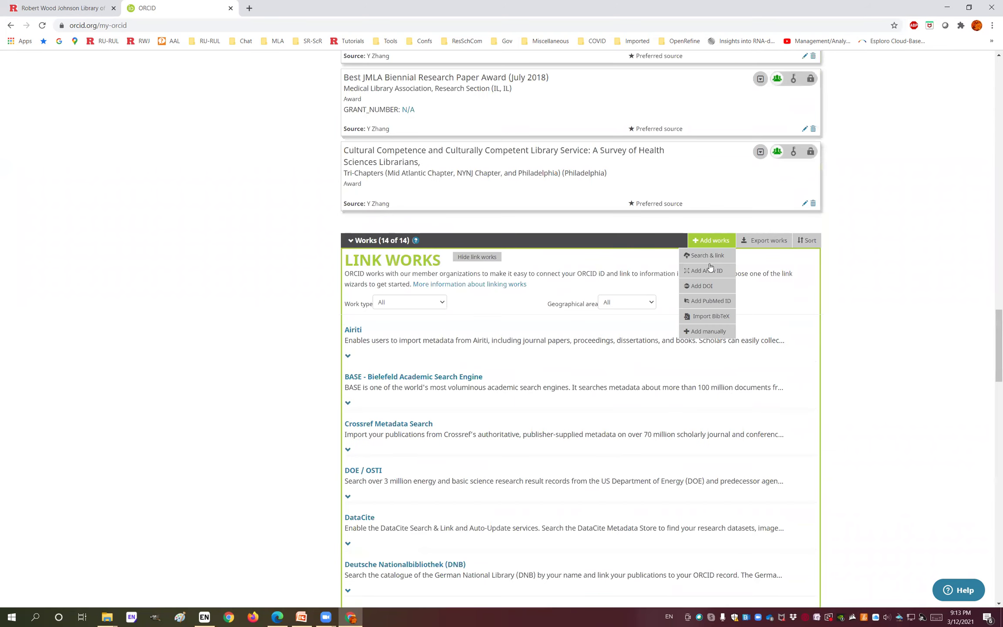
pyautogui.click(705, 333)
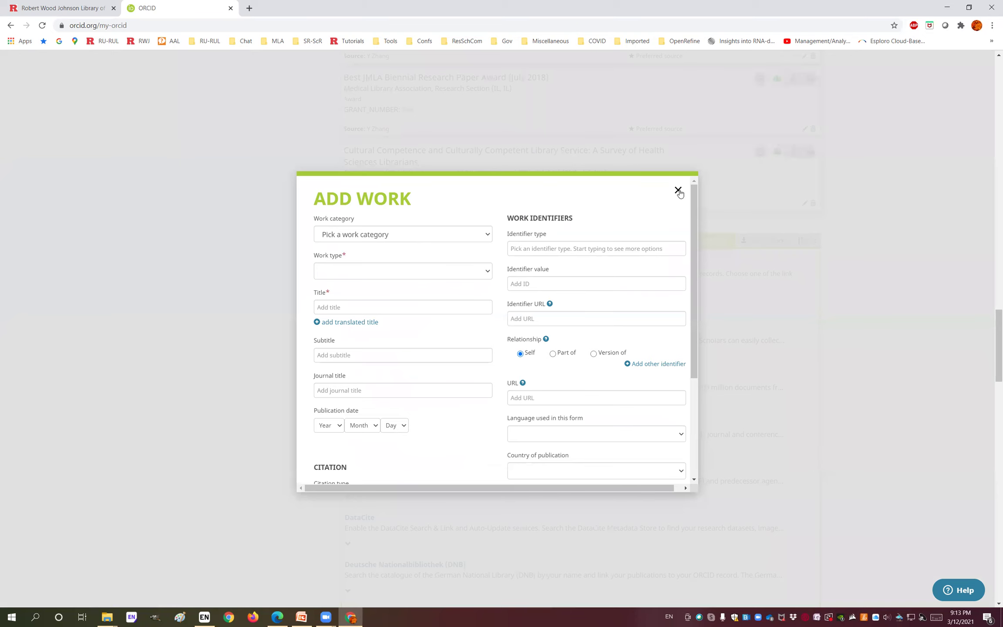
pyautogui.click(778, 251)
pyautogui.moveTo(723, 245)
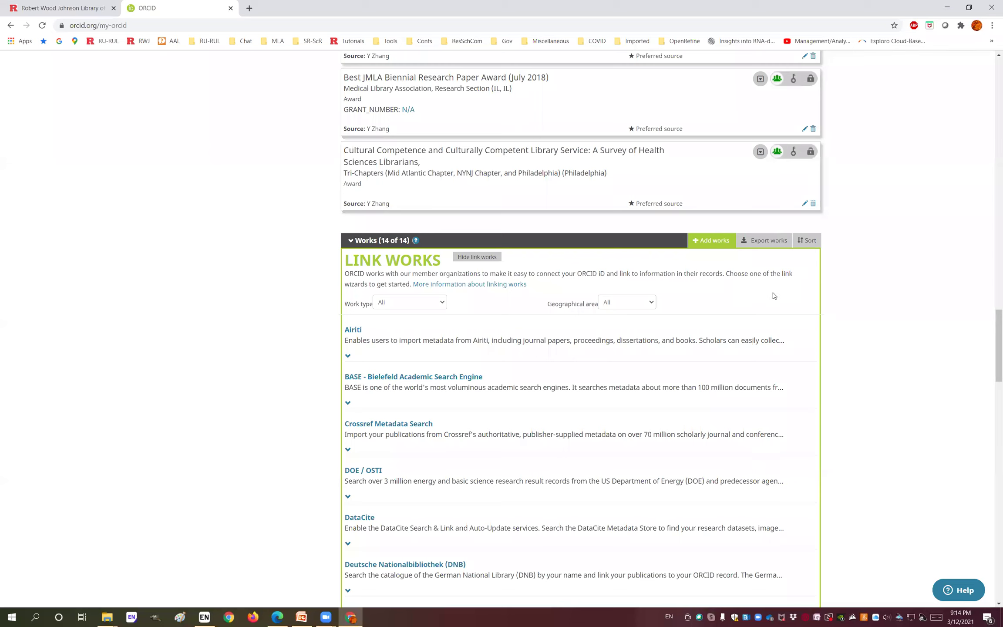
# Look back through the ORCID record's sections up to the profile details and biography
pyautogui.scroll(5, 664, 274)
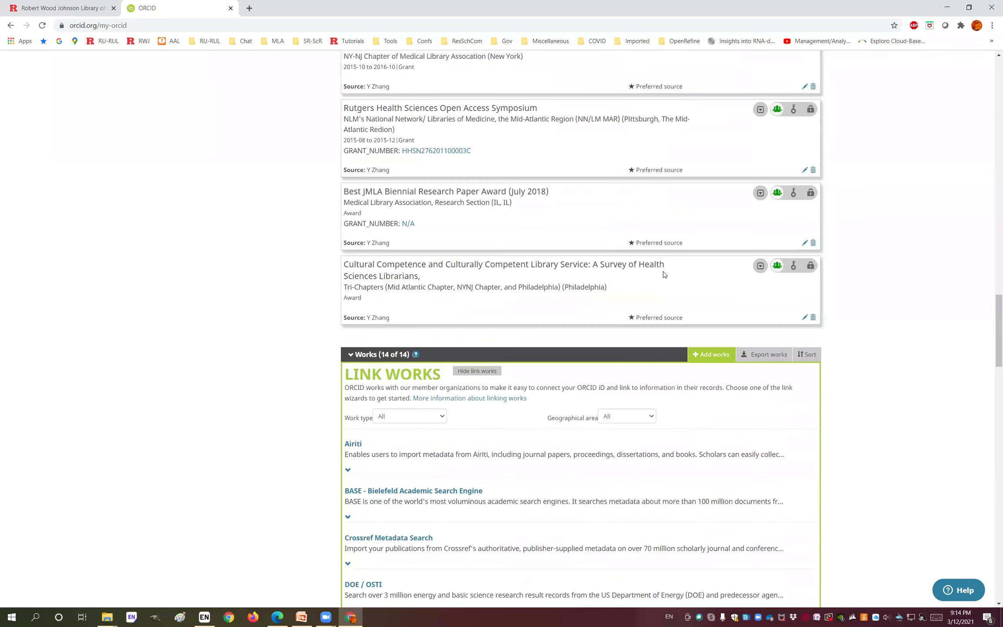
pyautogui.scroll(10, 664, 274)
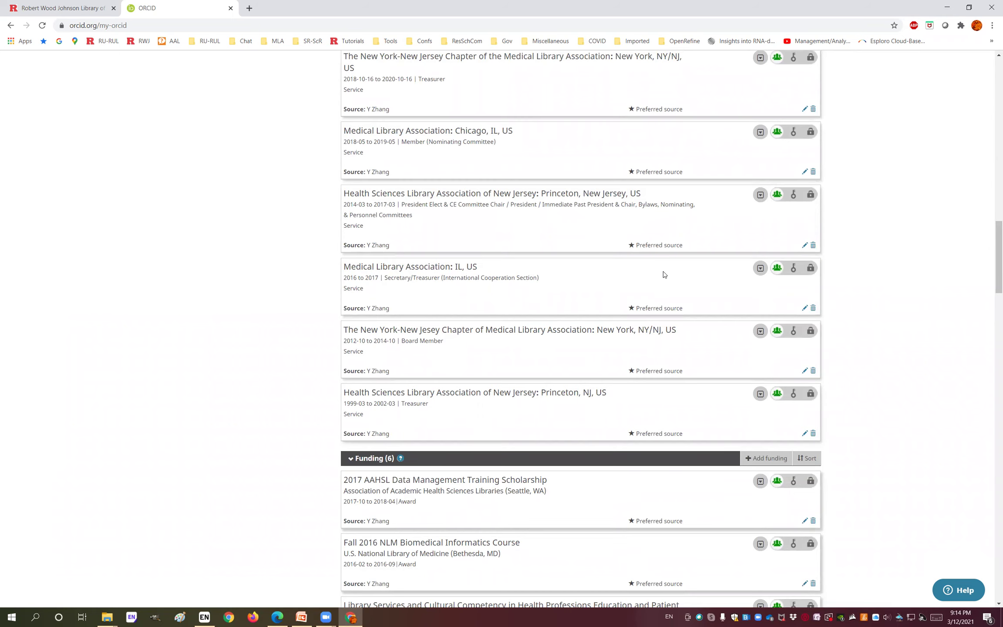
pyautogui.scroll(8, 664, 275)
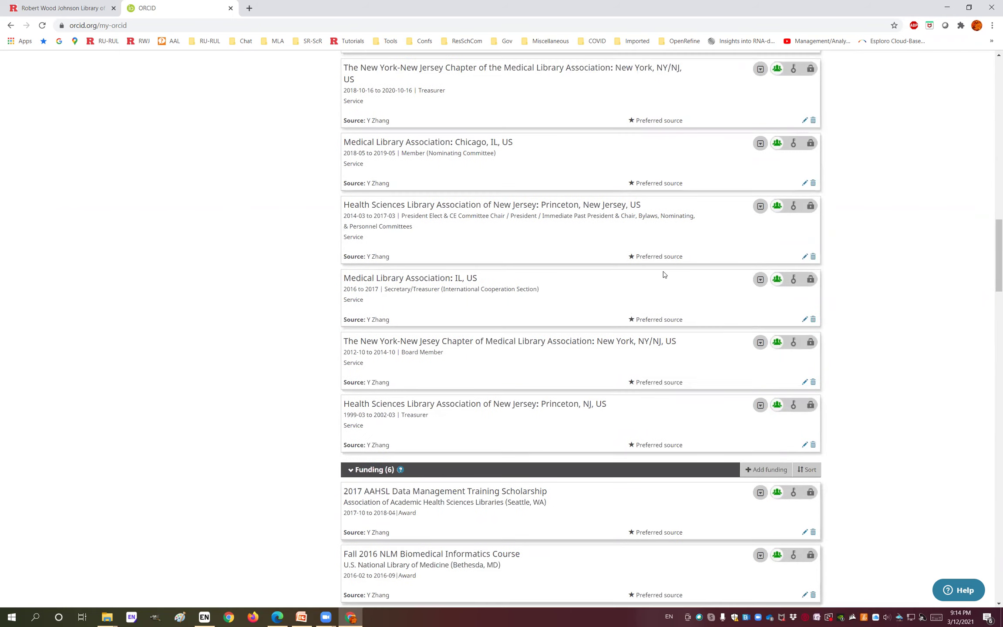
pyautogui.scroll(8, 558, 246)
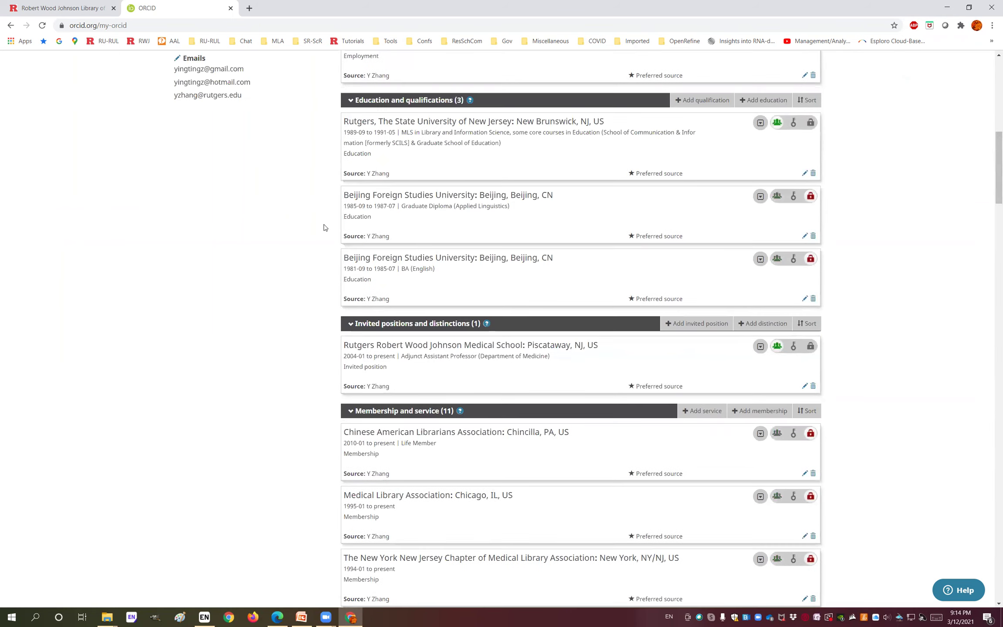
pyautogui.scroll(12, 296, 267)
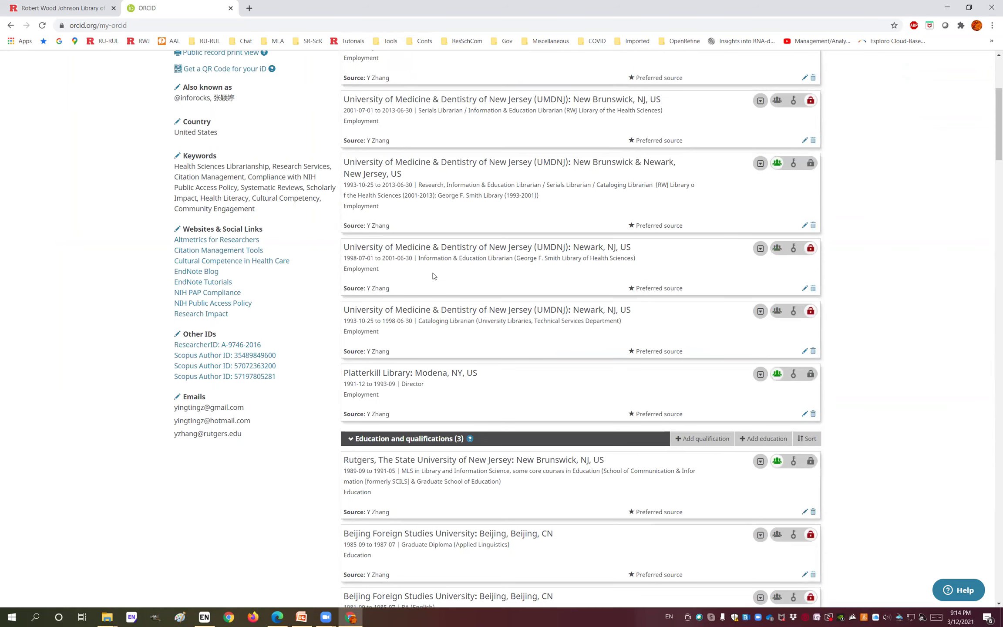
pyautogui.scroll(2, 433, 273)
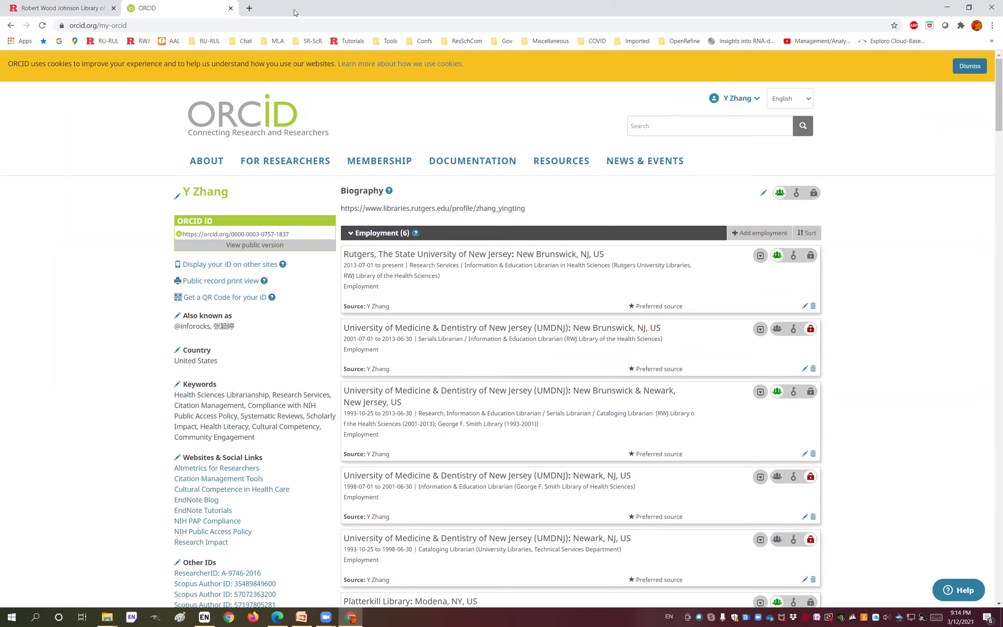
# Switch to the My NCBI page in Microsoft Edge and open the SciENcv management page
pyautogui.click(279, 616)
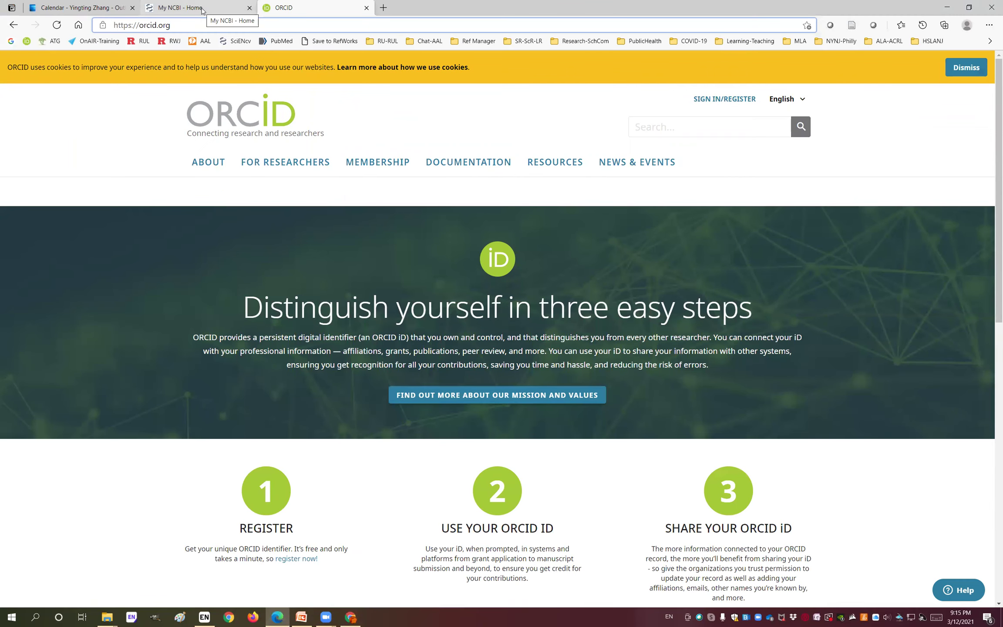
pyautogui.click(201, 9)
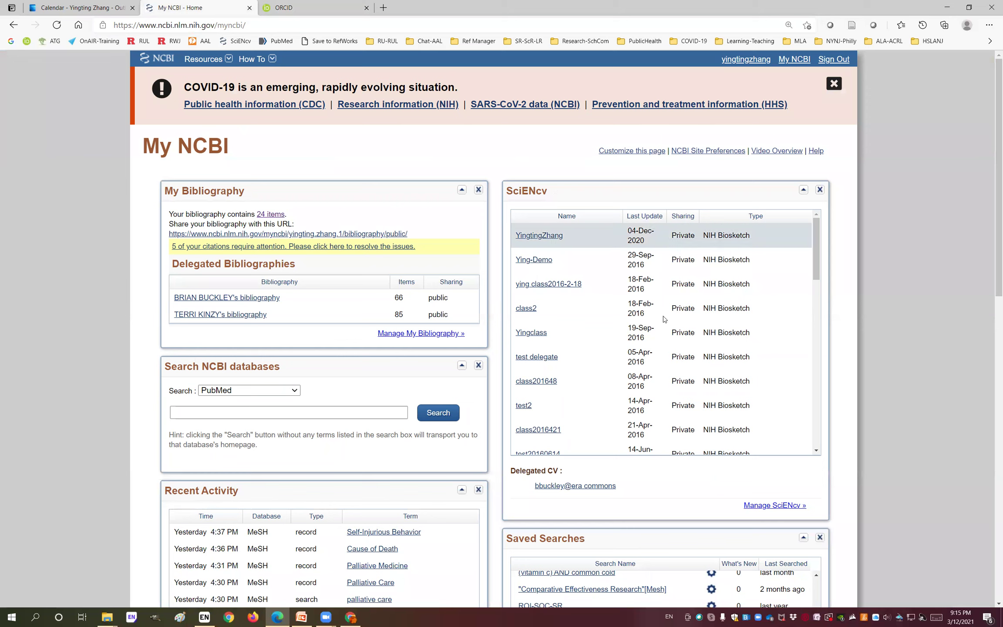
pyautogui.click(784, 506)
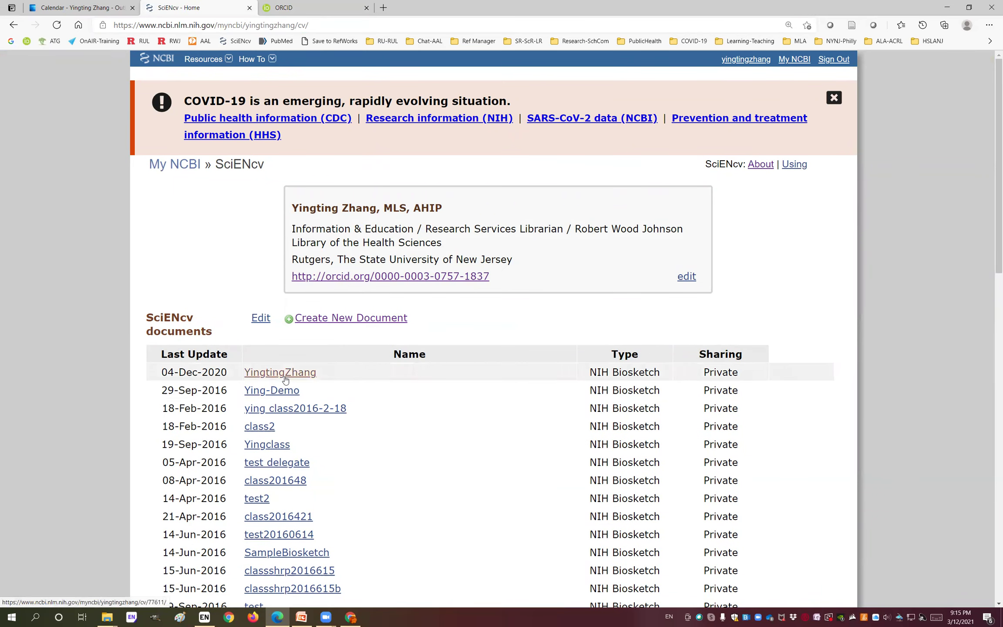
# Look through the list of existing SciENcv documents, their types and sharing settings, and the delegated accounts below it
pyautogui.scroll(-1, 304, 399)
pyautogui.scroll(-10, 305, 399)
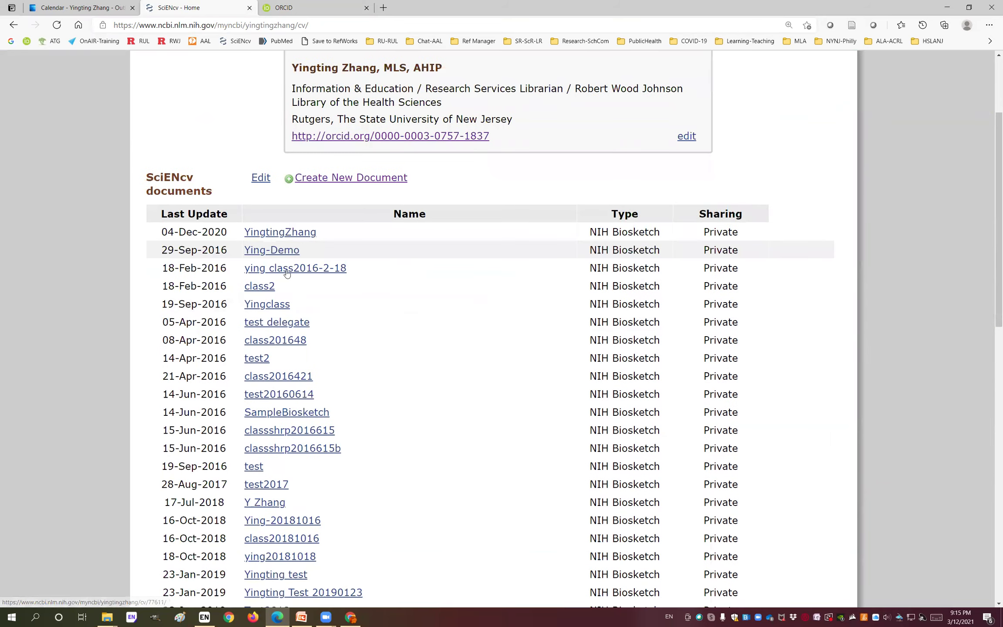
pyautogui.scroll(-5, 336, 287)
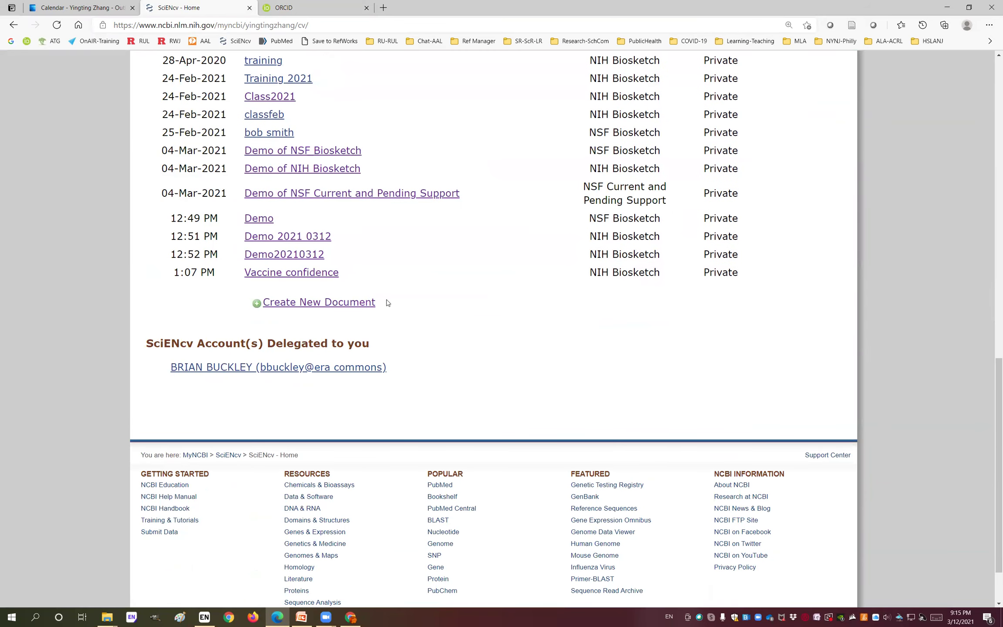
pyautogui.scroll(4, 388, 302)
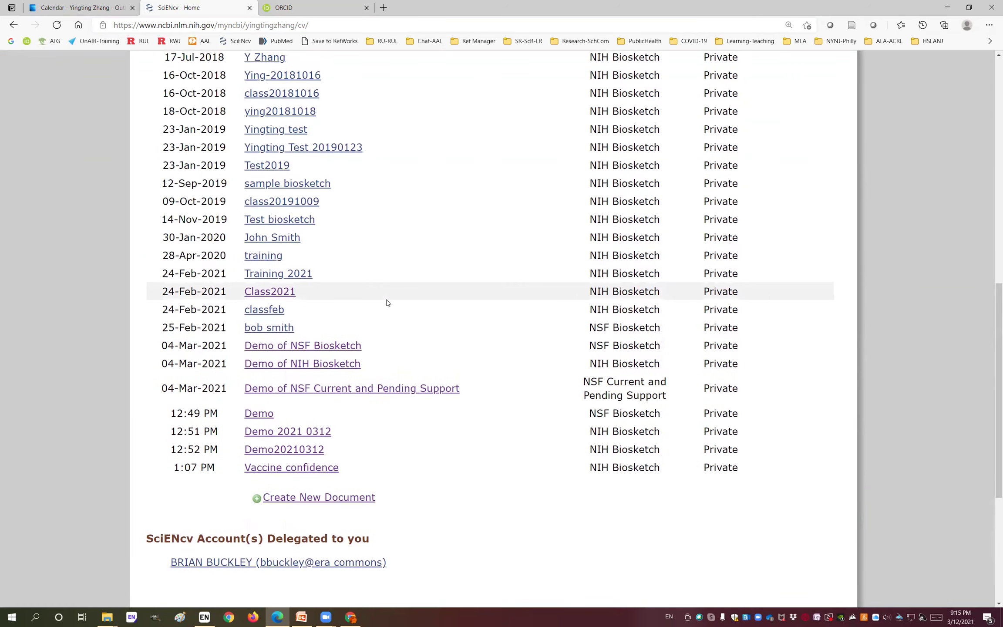
pyautogui.scroll(1, 388, 302)
pyautogui.scroll(-1, 388, 303)
pyautogui.scroll(1, 388, 302)
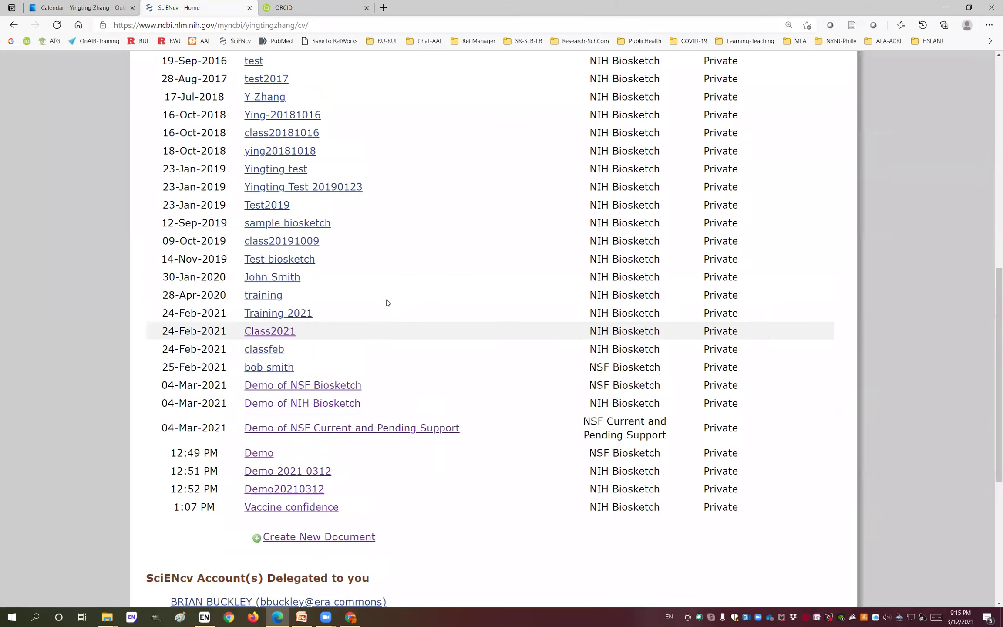
pyautogui.scroll(7, 356, 305)
pyautogui.scroll(5, 355, 321)
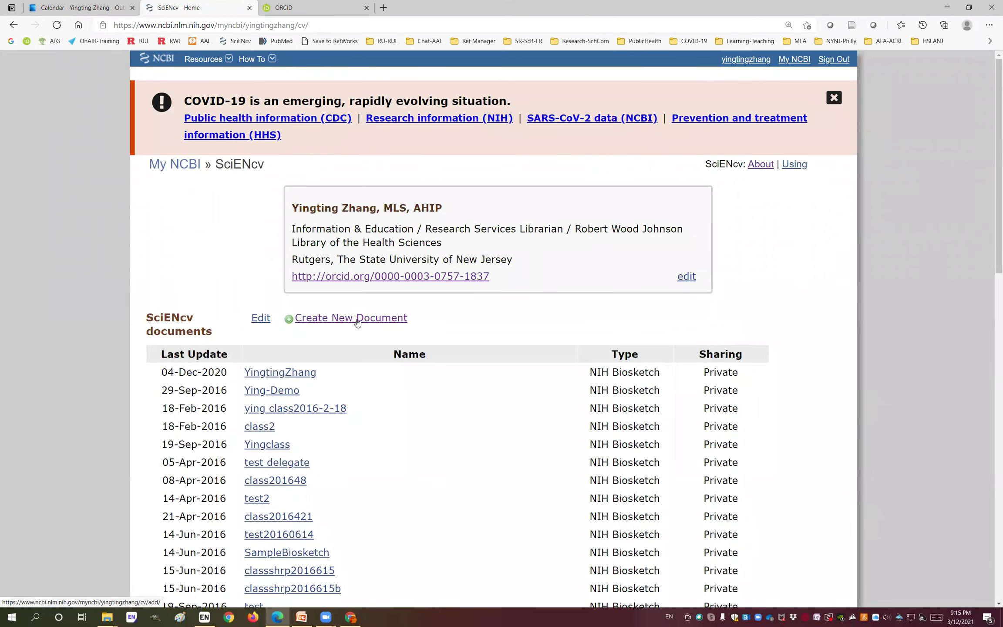
# Start a new SciENcv document and name it Teaching20210312
pyautogui.click(358, 318)
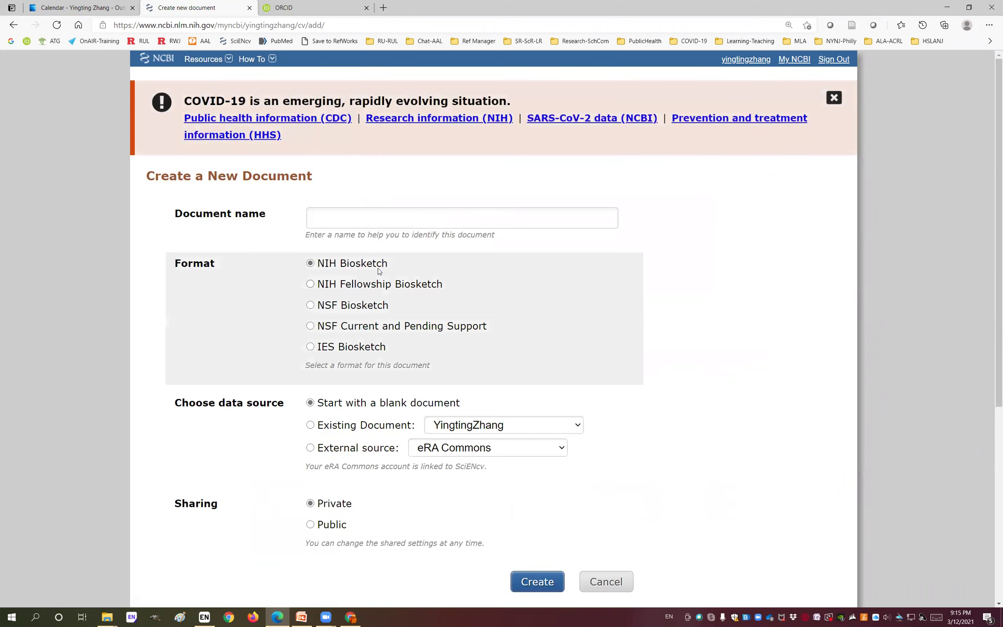
pyautogui.click(330, 227)
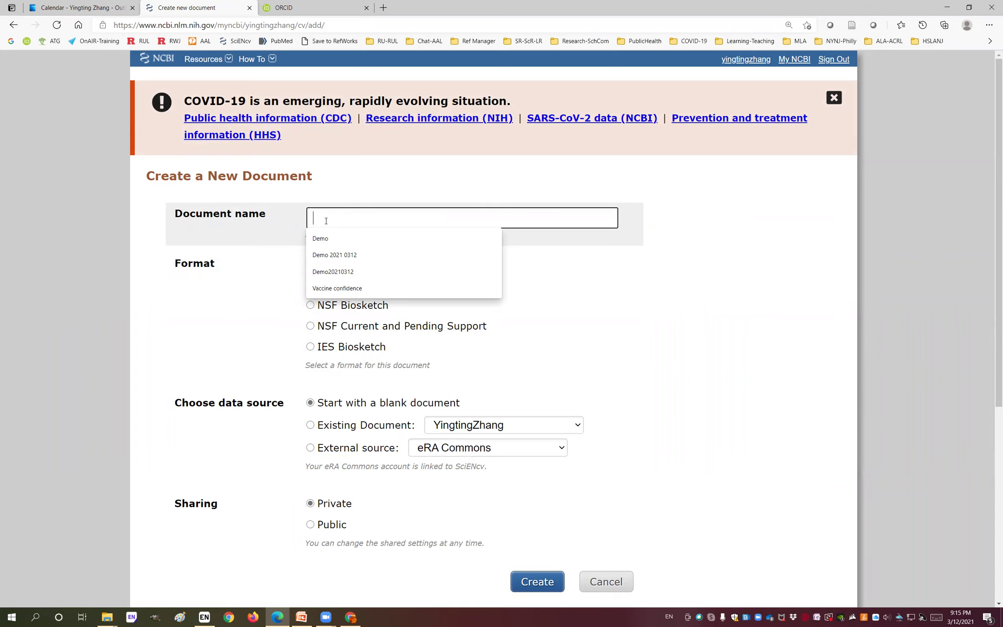
pyautogui.write('Teaching')
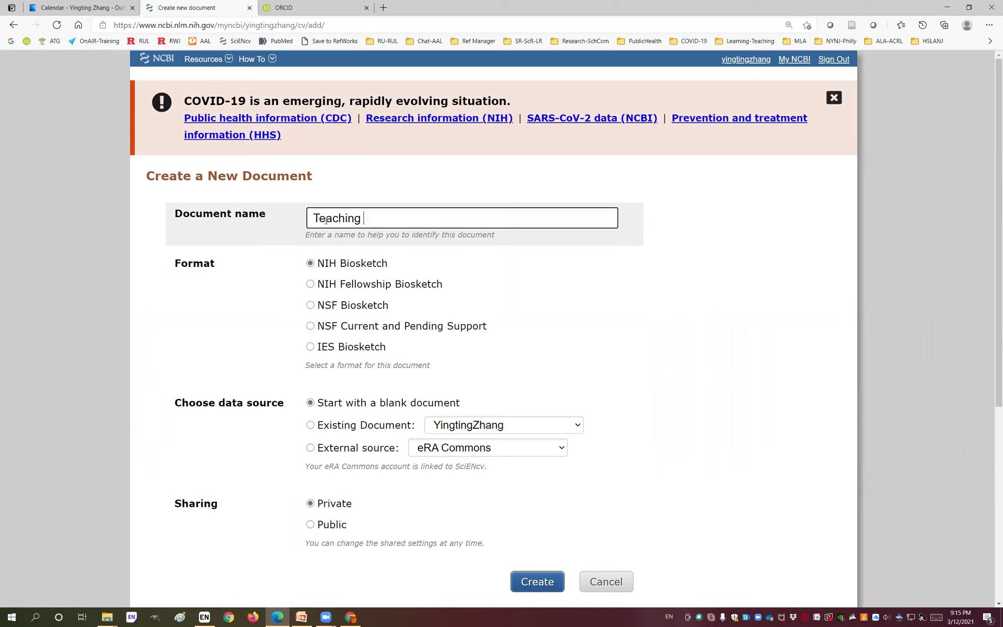
pyautogui.press('BackSpace')
pyautogui.write('20210312')
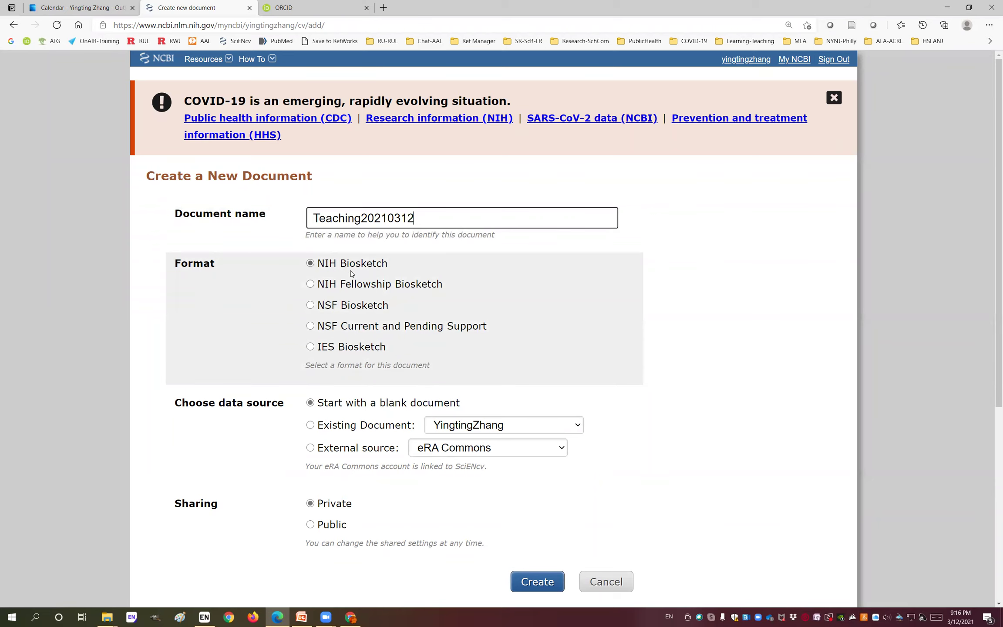
# Choose ORCID as the external data source and create the NIH Biosketch document
pyautogui.scroll(-4, 352, 272)
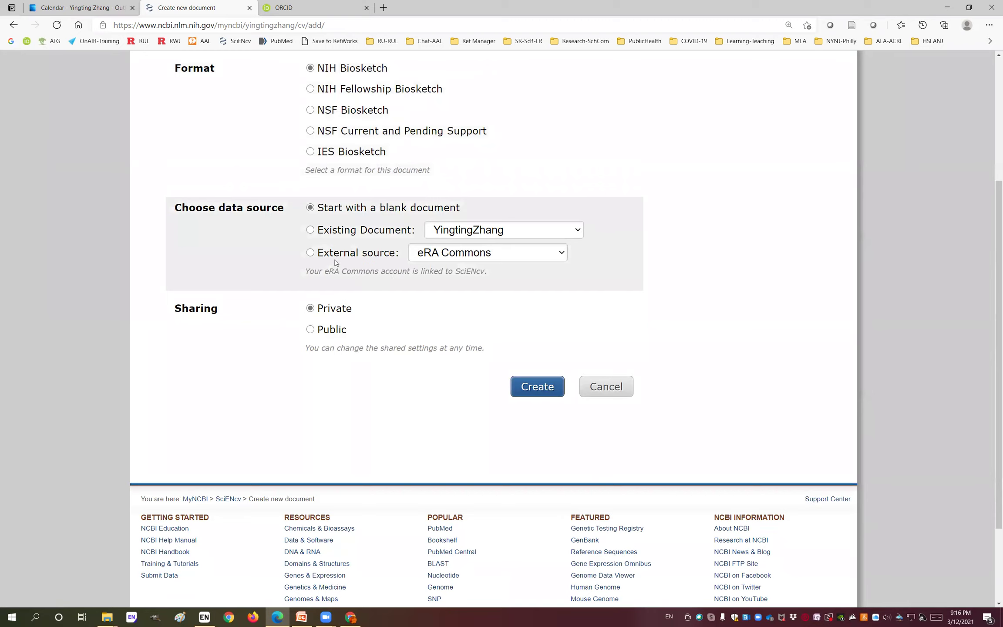
pyautogui.click(310, 253)
pyautogui.click(562, 255)
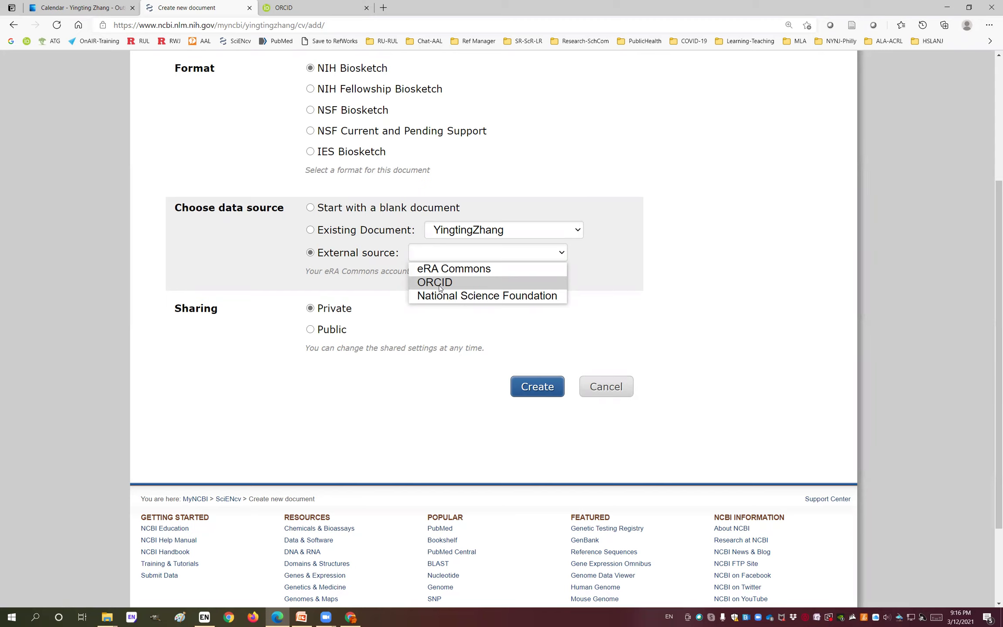
pyautogui.click(440, 283)
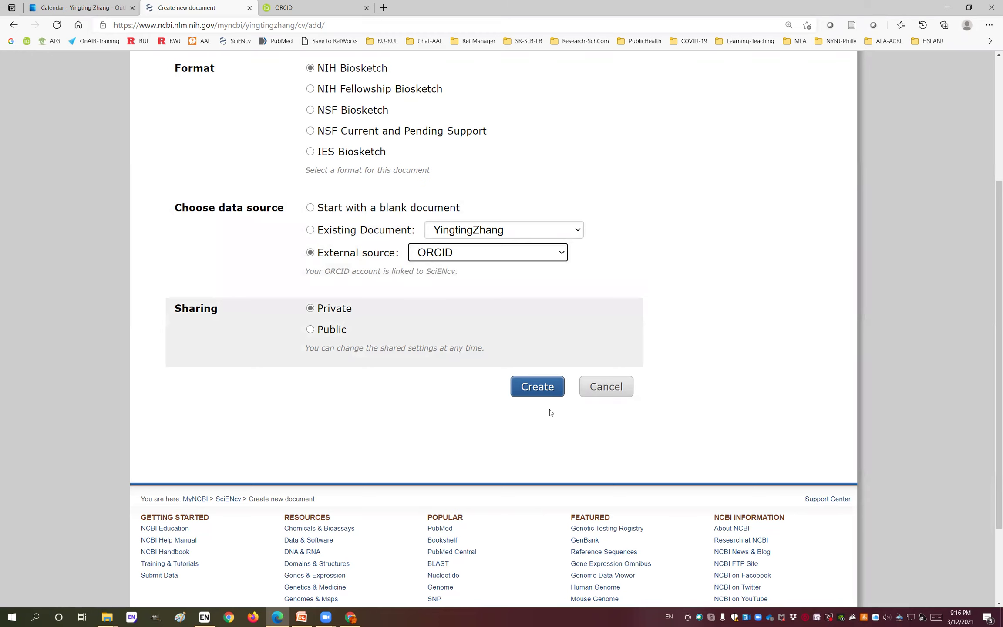
pyautogui.click(526, 387)
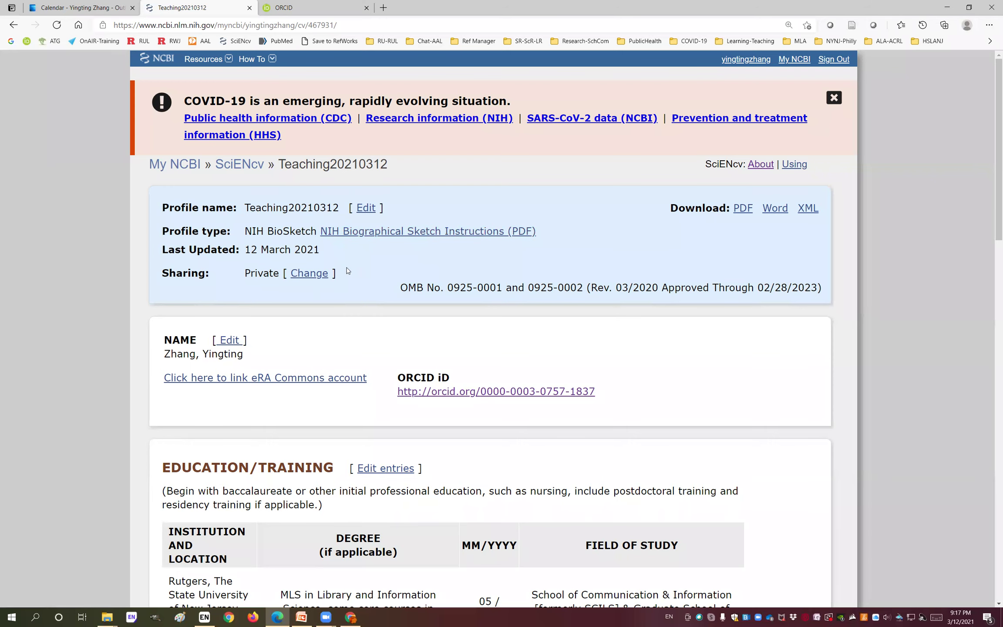
# Review the biosketch's profile and name details, and open the Education/Training entries for editing
pyautogui.scroll(-4, 244, 156)
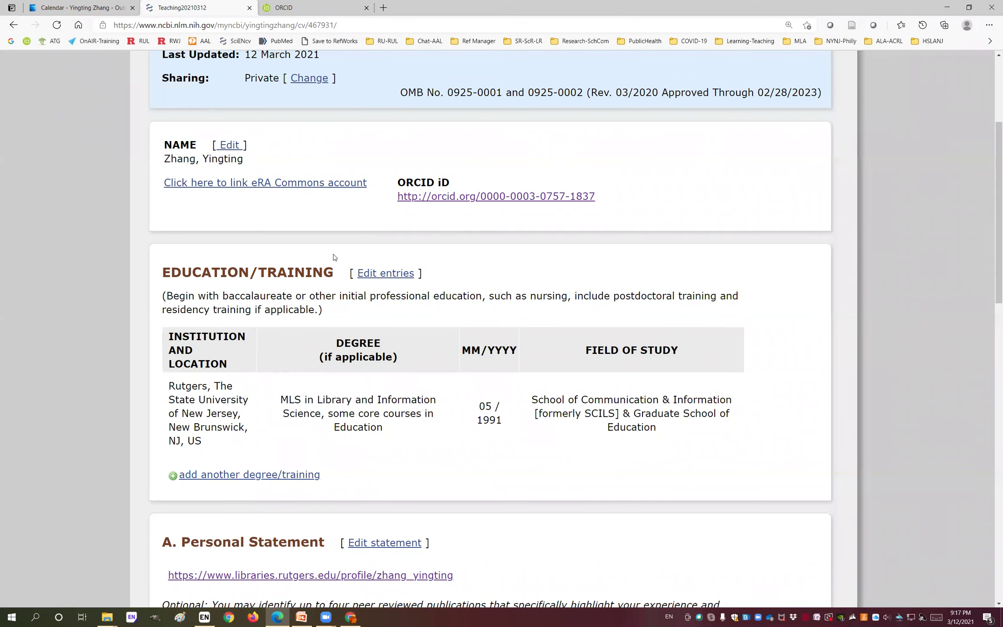
pyautogui.scroll(-4, 334, 257)
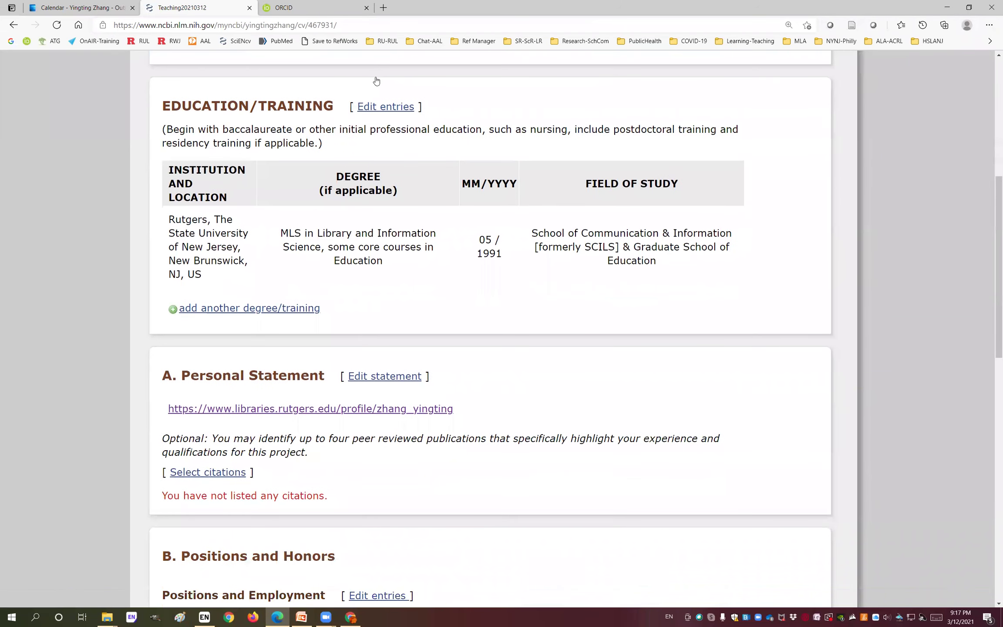
pyautogui.scroll(-1, 377, 80)
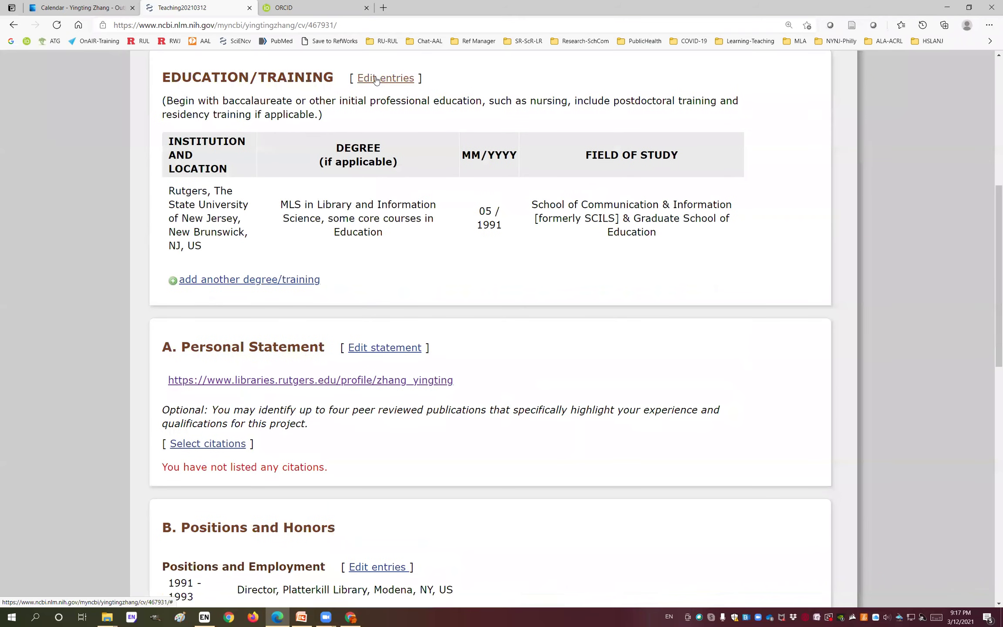
pyautogui.click(376, 79)
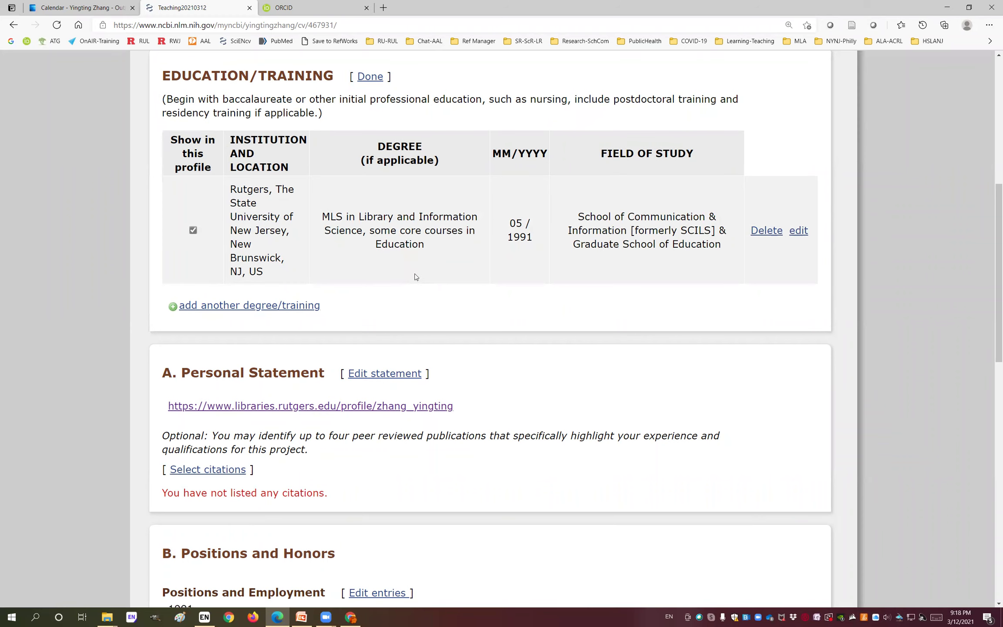
# Open the Personal Statement for editing, view the Rutgers Libraries profile page linked in it, and return to the biosketch
pyautogui.scroll(-2, 287, 180)
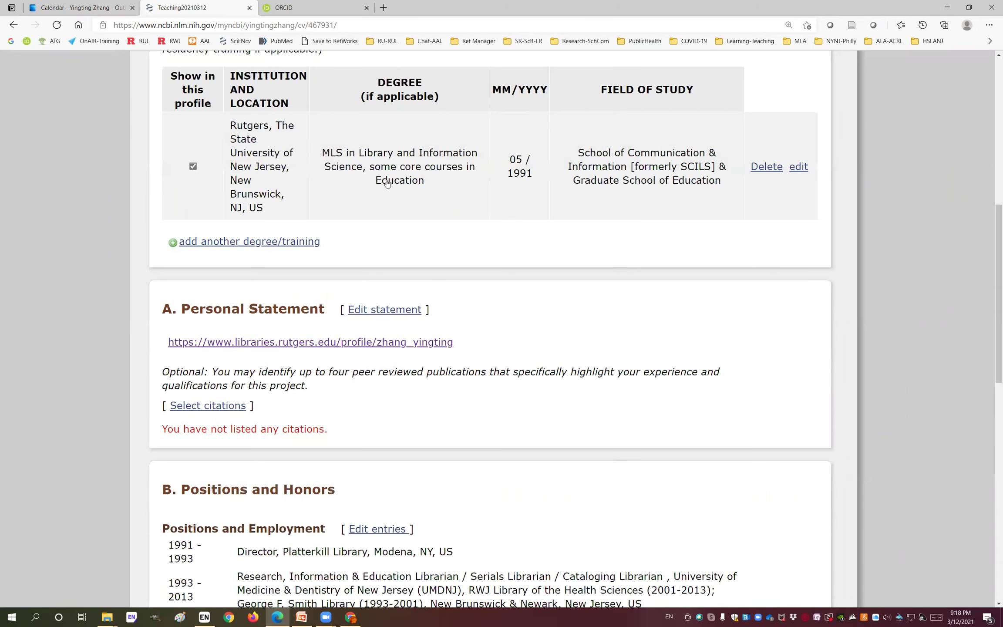
pyautogui.scroll(-3, 386, 183)
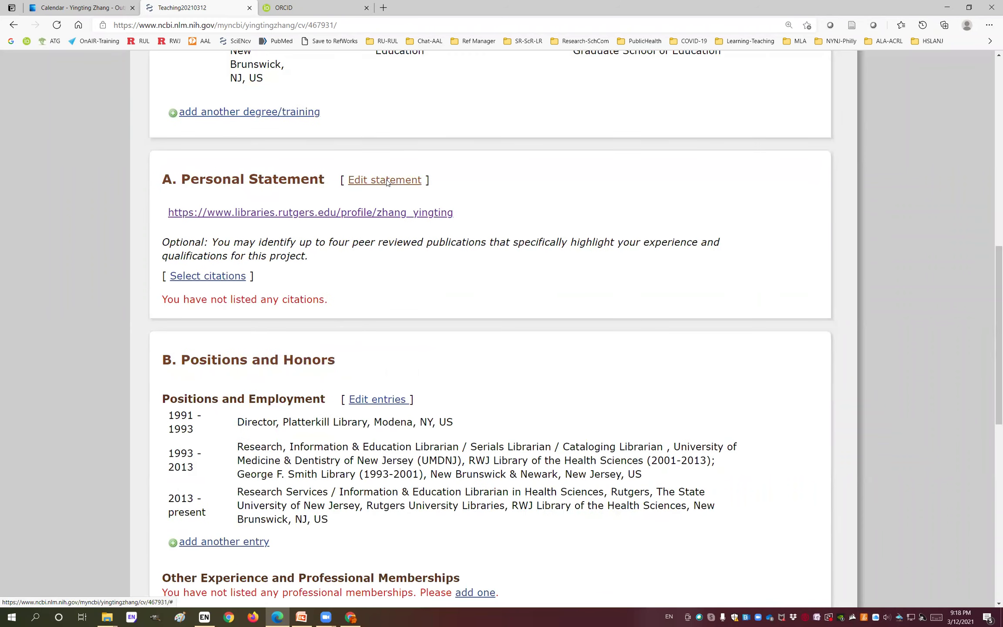
pyautogui.click(386, 181)
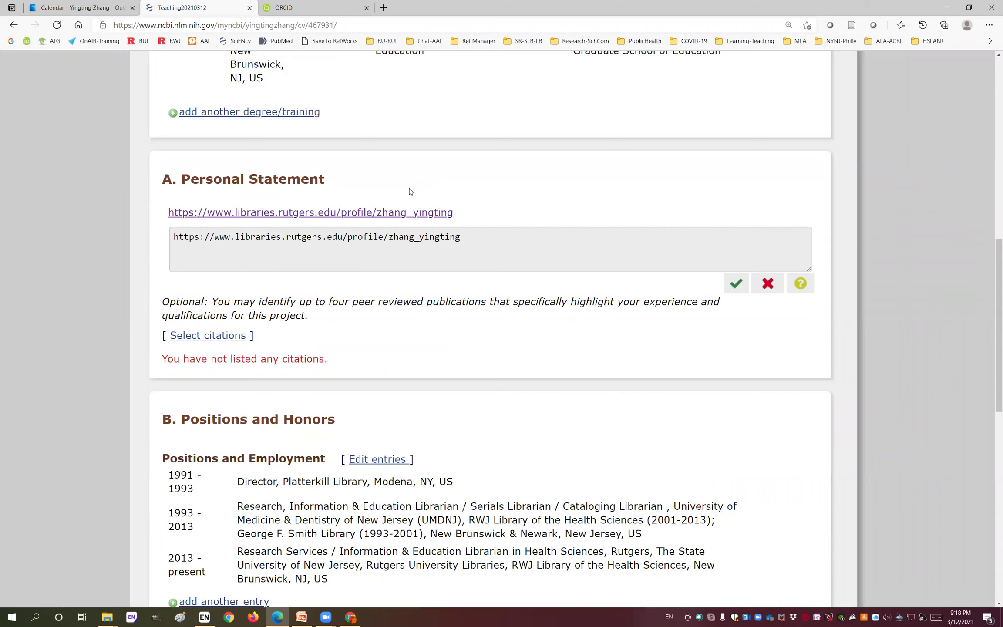
pyautogui.click(295, 213)
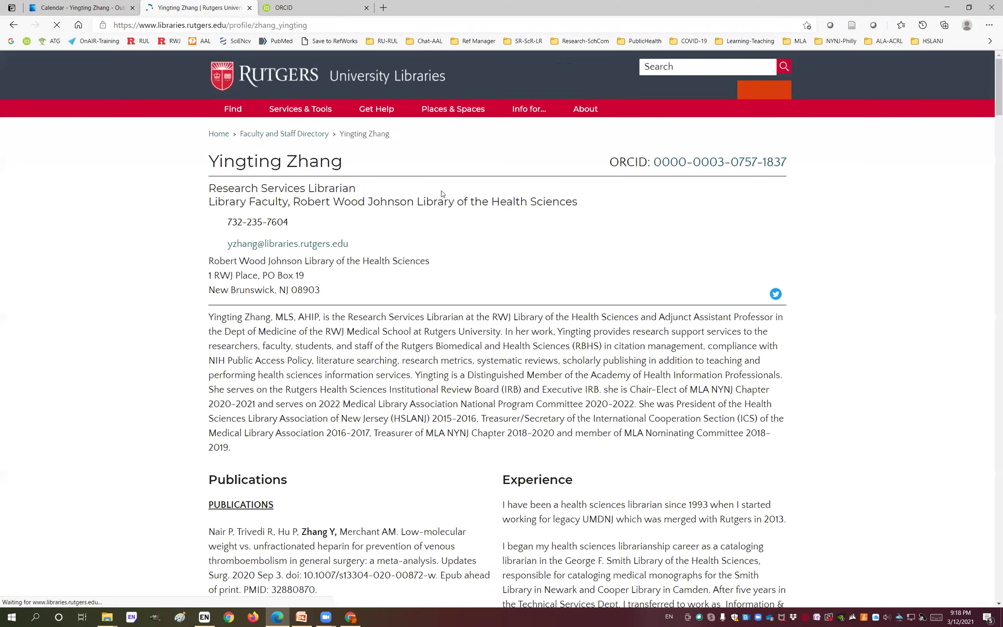
pyautogui.scroll(-3, 426, 196)
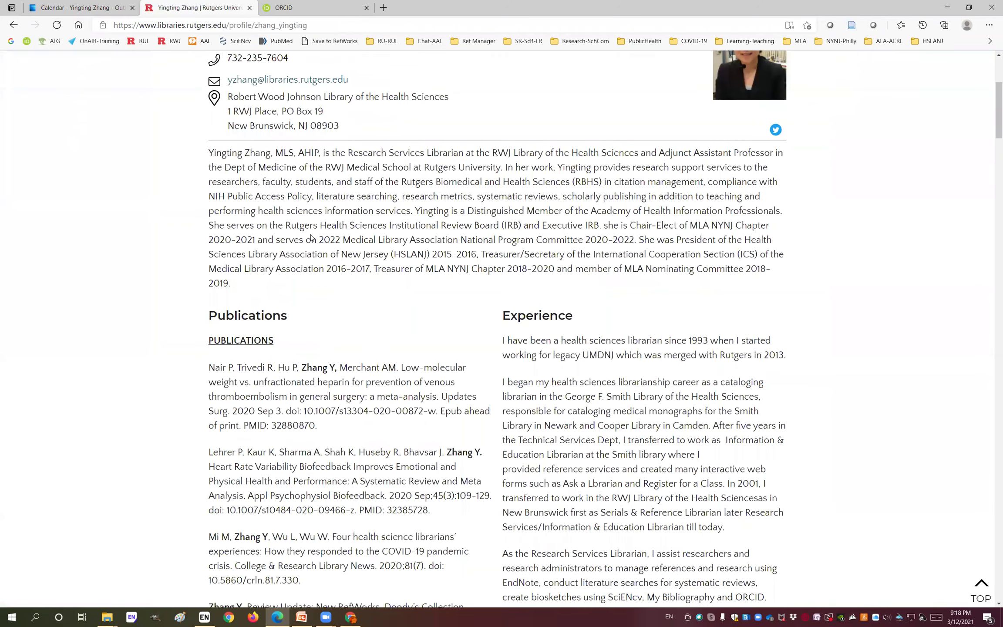
pyautogui.hotkey('alt', 'Left')
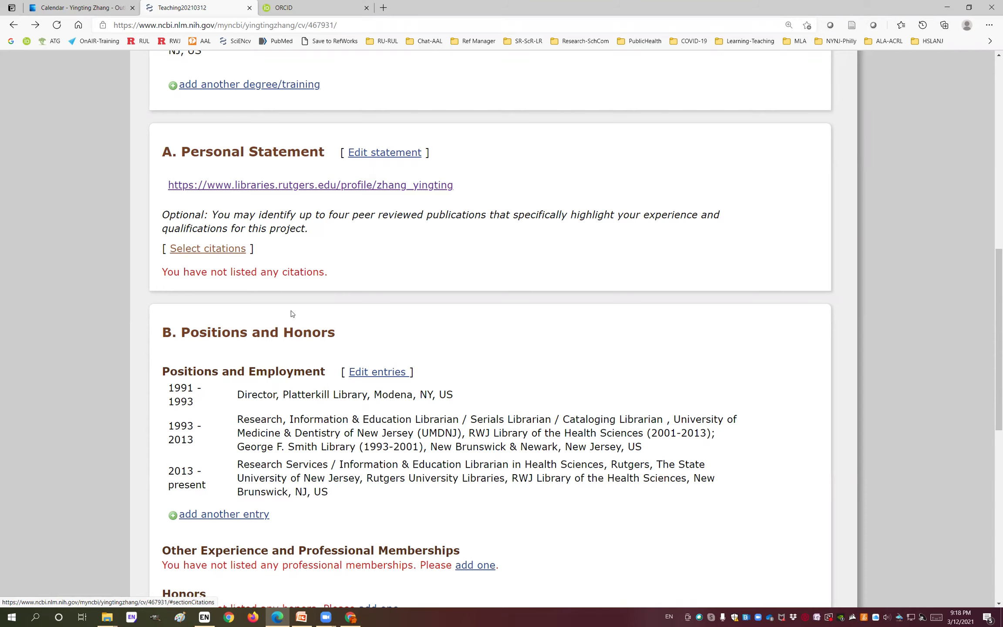
# Open the Personal Statement's citation selection and look through the My Bibliography and ORCID publication lists
pyautogui.click(220, 250)
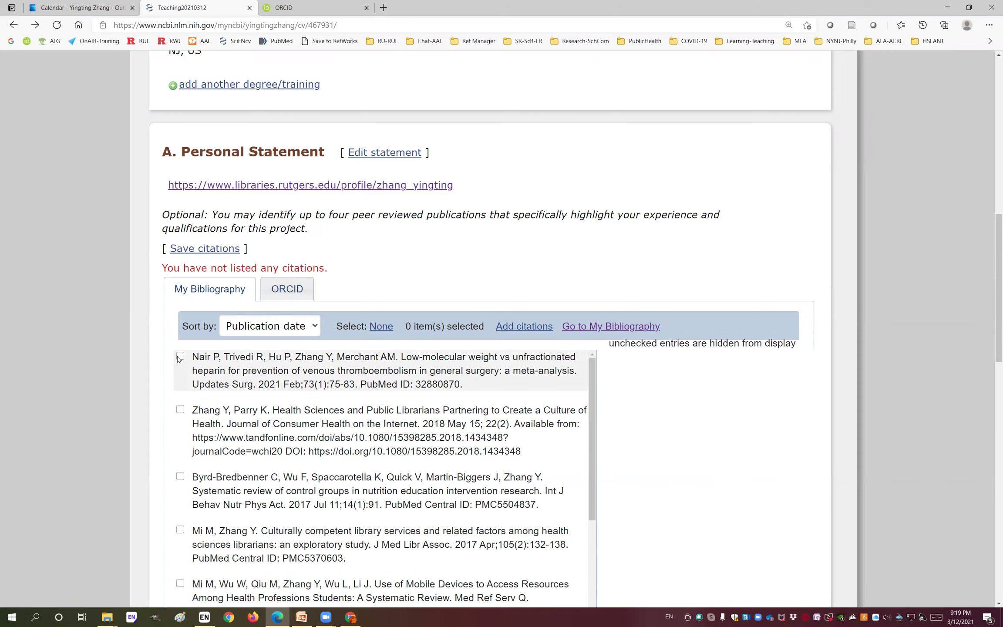
pyautogui.click(180, 408)
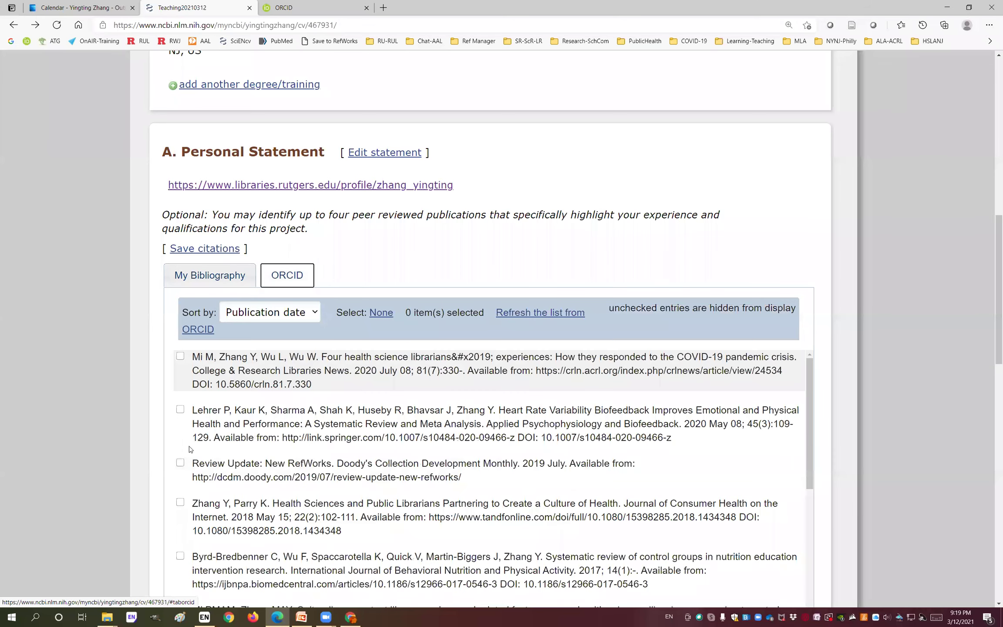
pyautogui.scroll(-5, 184, 450)
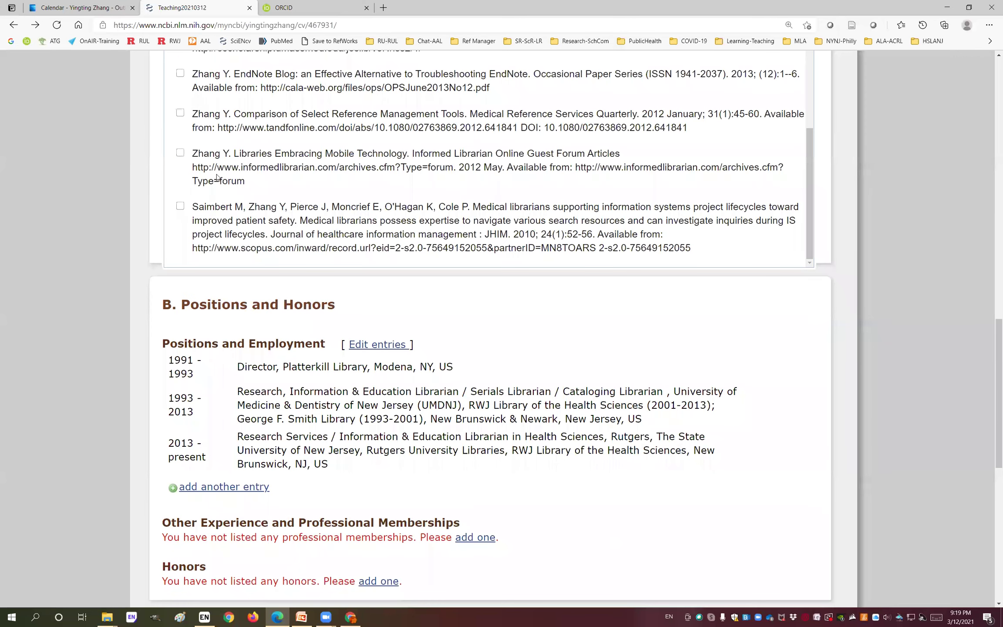
# Look over Positions and Honors, and open the Contribution to Science section with the first contribution's description for editing
pyautogui.scroll(-3, 252, 370)
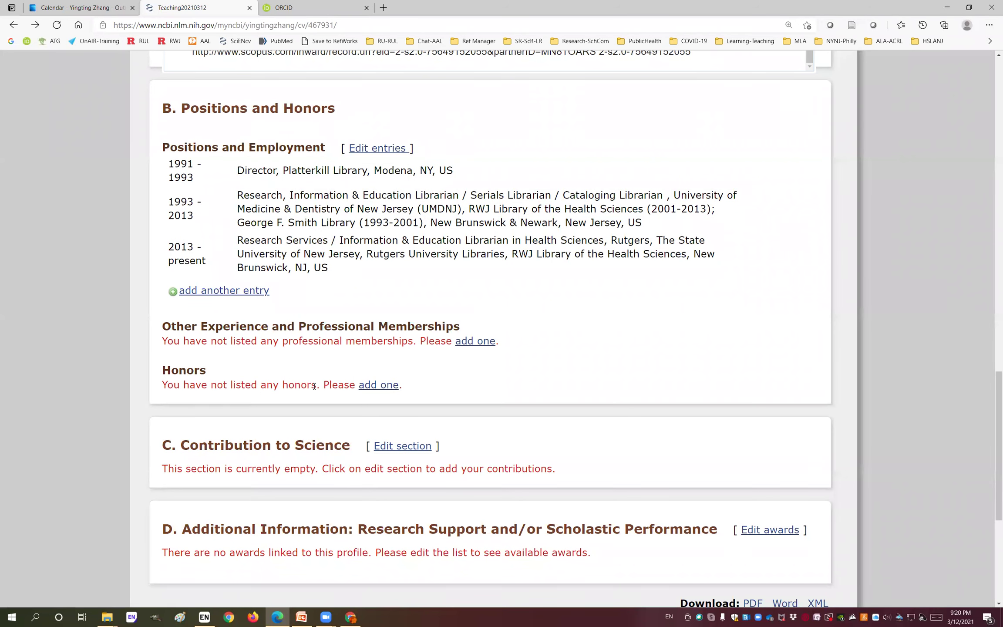
pyautogui.scroll(-1, 311, 386)
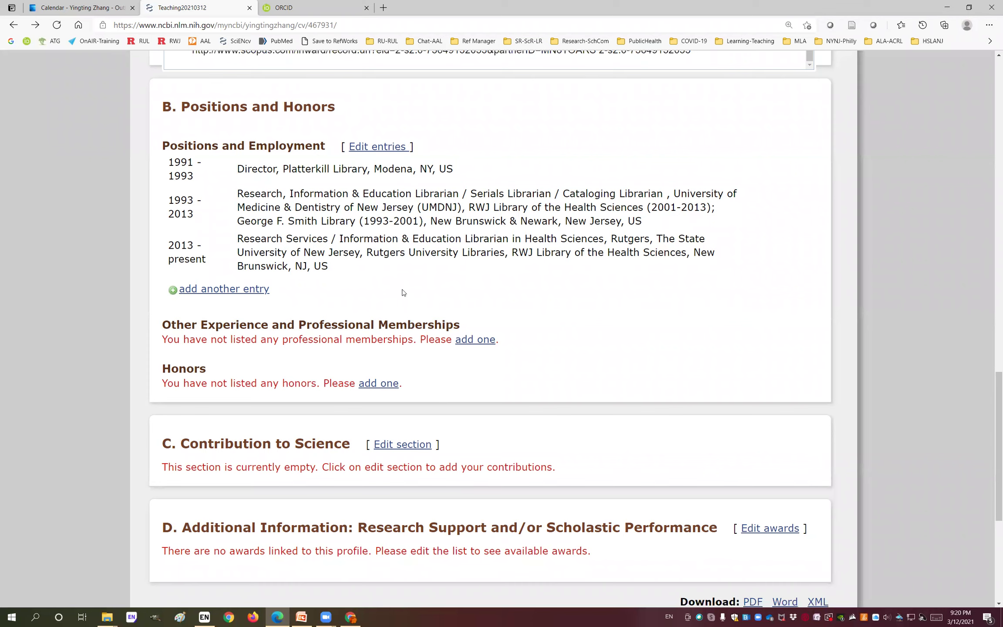
pyautogui.scroll(-2, 416, 255)
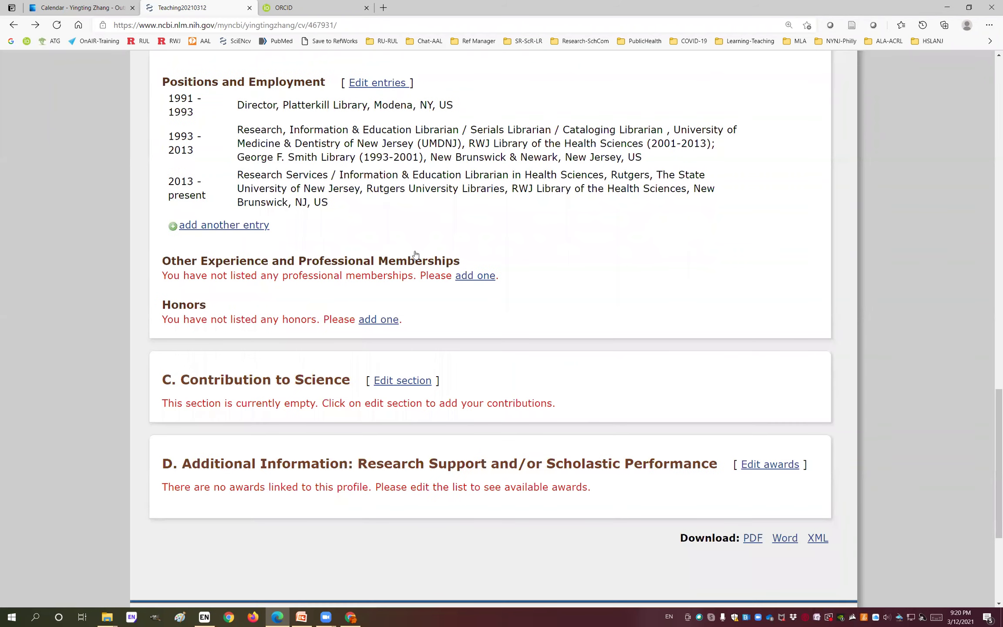
pyautogui.scroll(-3, 416, 254)
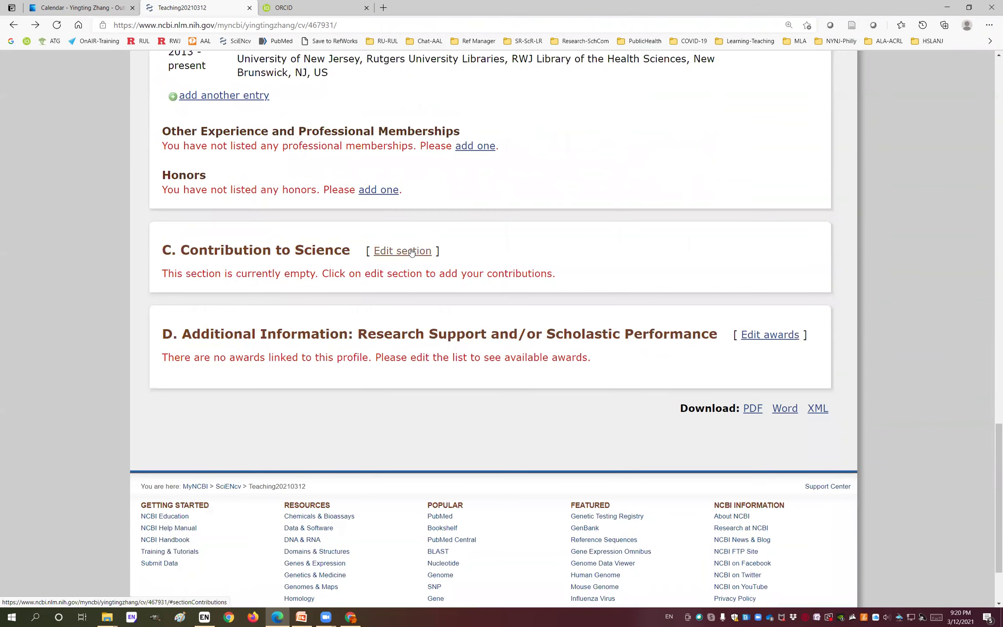
pyautogui.click(402, 251)
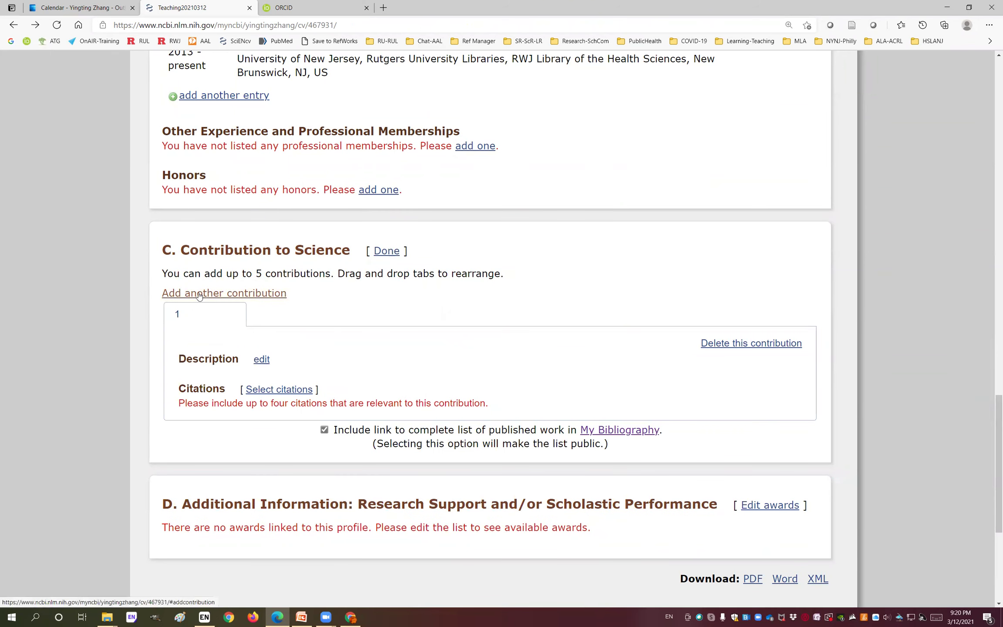
pyautogui.click(262, 360)
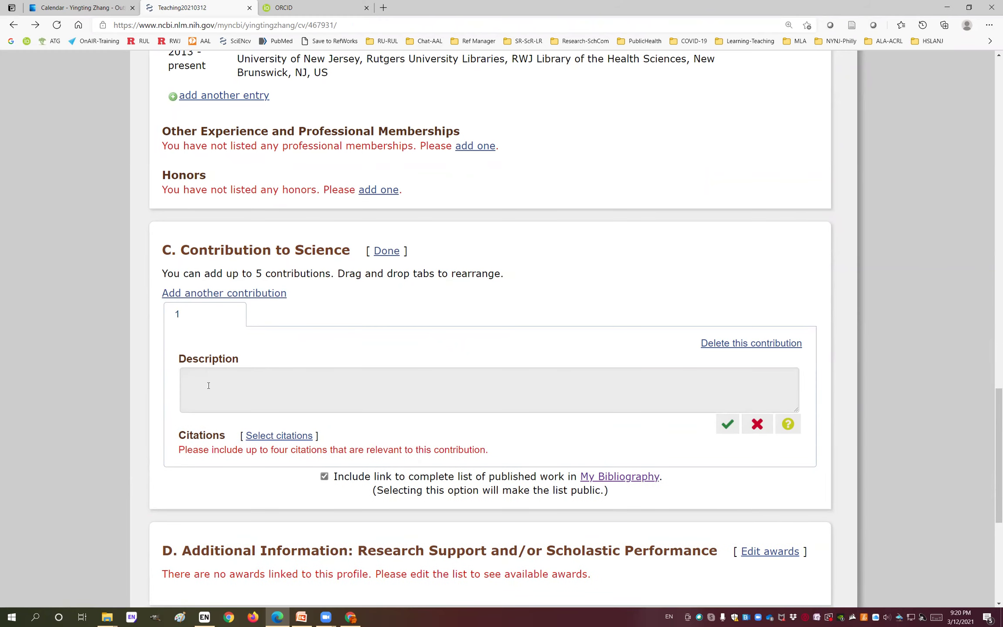
# Select four ORCID citations for the first contribution: the 2016 New RefWorks review, EndNote Blog, Comparison of Select Reference Management Tools, and Libraries Embracing Mobile Technology
pyautogui.click(283, 436)
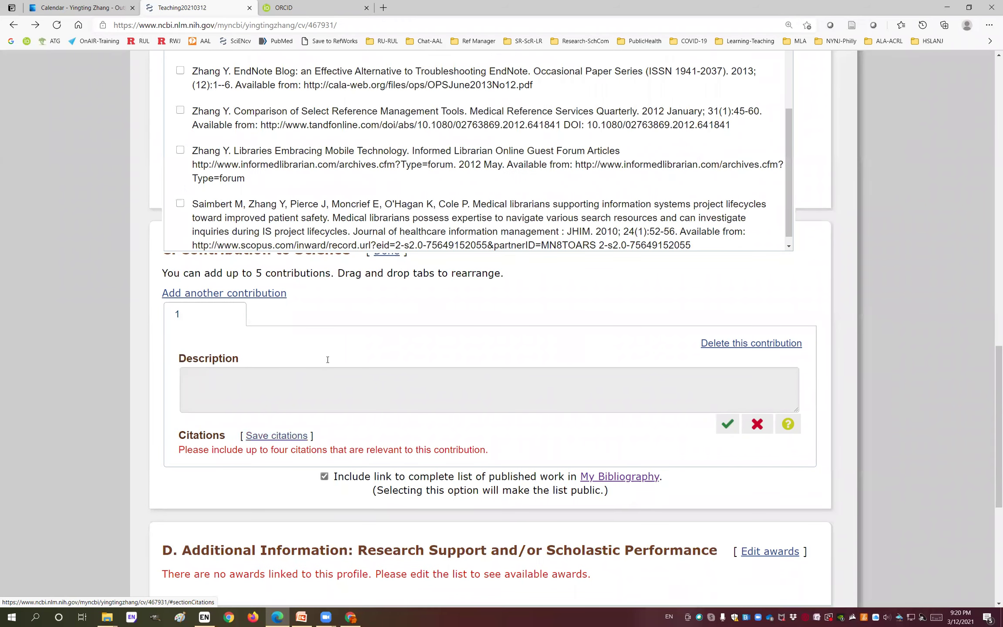
pyautogui.scroll(3, 328, 301)
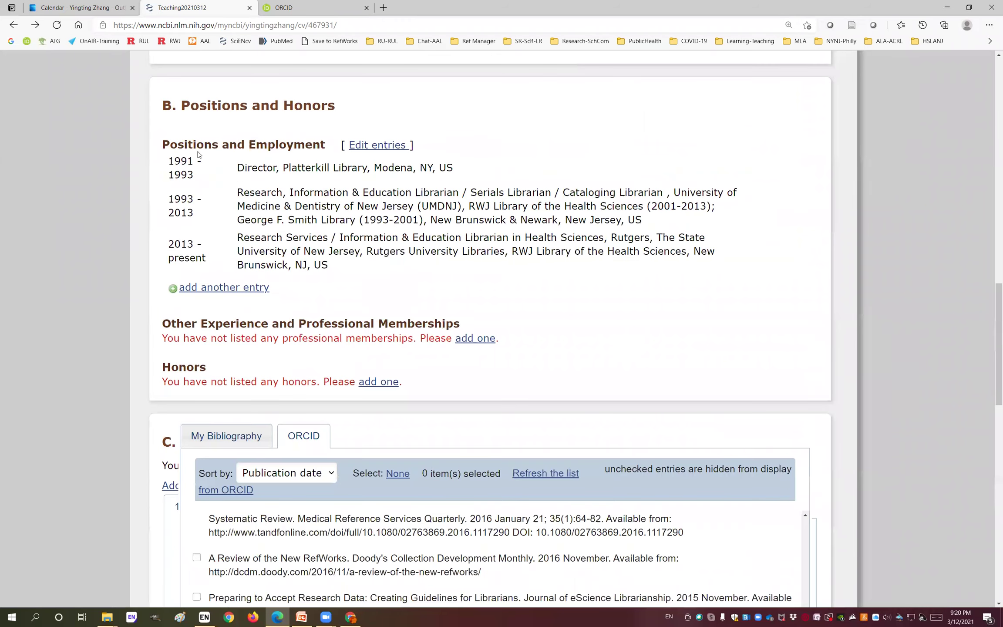
pyautogui.scroll(-6, 198, 171)
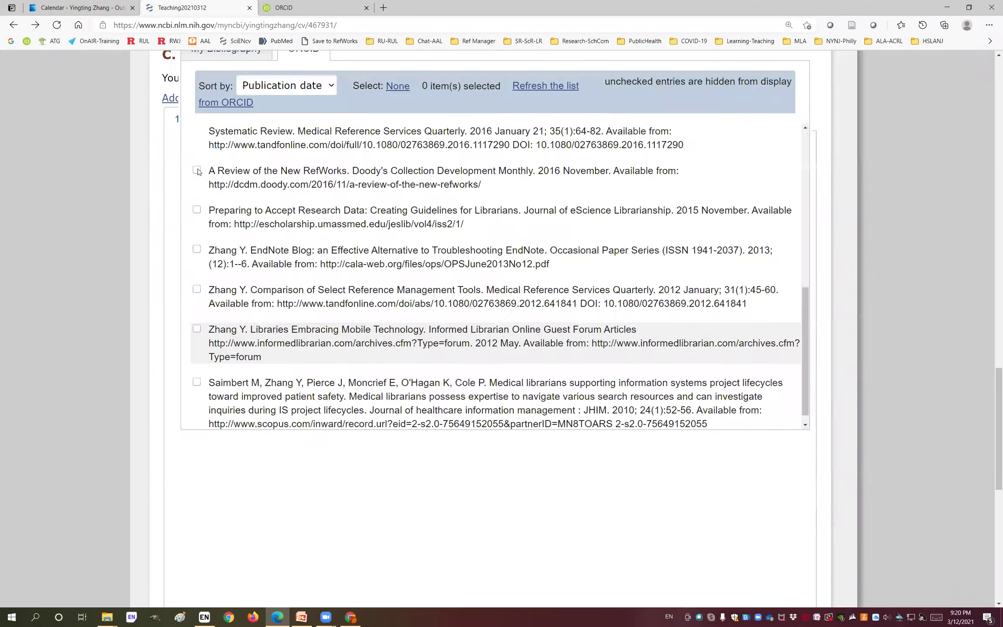
pyautogui.click(196, 250)
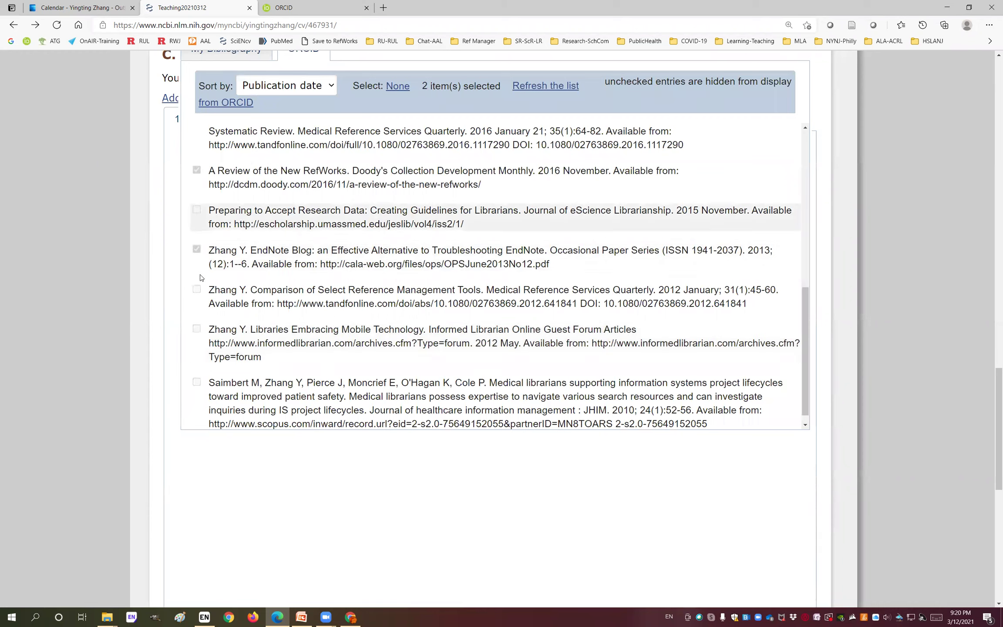
pyautogui.click(196, 289)
pyautogui.click(197, 329)
# Check the selected ORCID citations and switch the first contribution's citation list to My Bibliography
pyautogui.scroll(1, 340, 324)
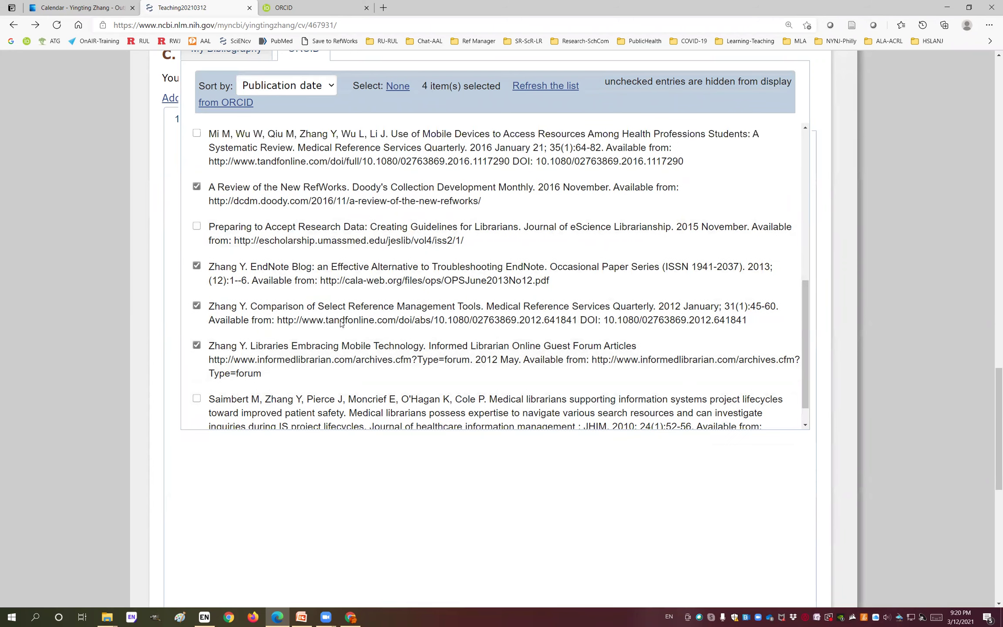
pyautogui.scroll(1, 374, 222)
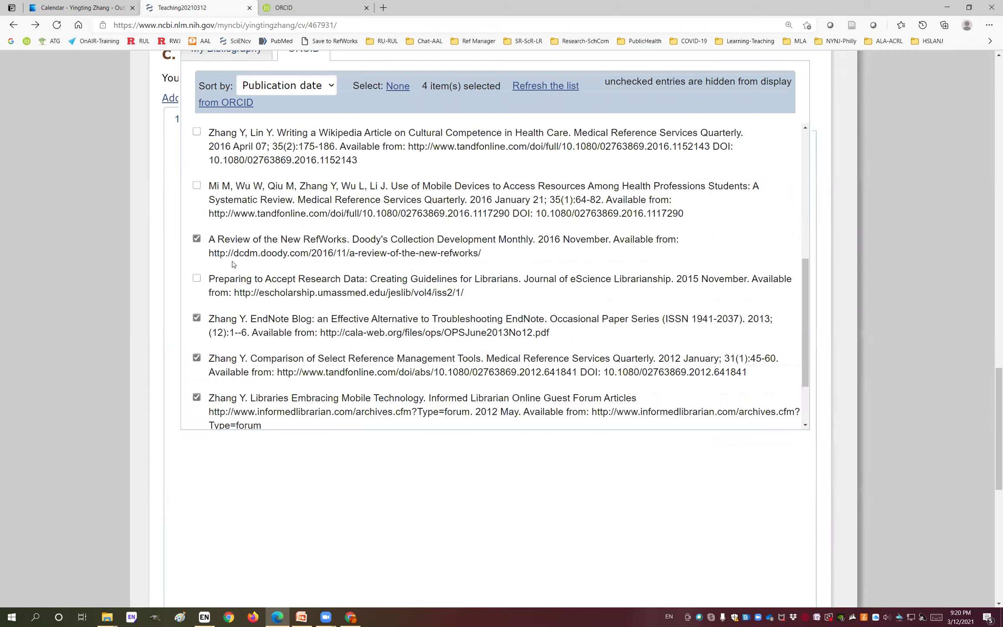
pyautogui.scroll(5, 231, 268)
pyautogui.click(248, 246)
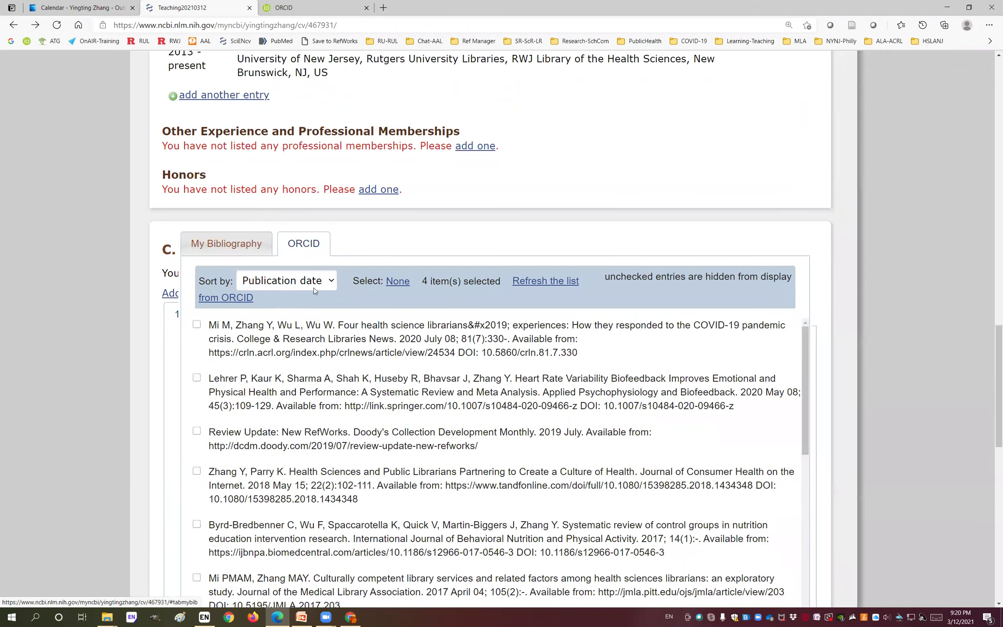
# Add a second contribution to science with its citation selection open, and compare it with the first contribution
pyautogui.click(270, 294)
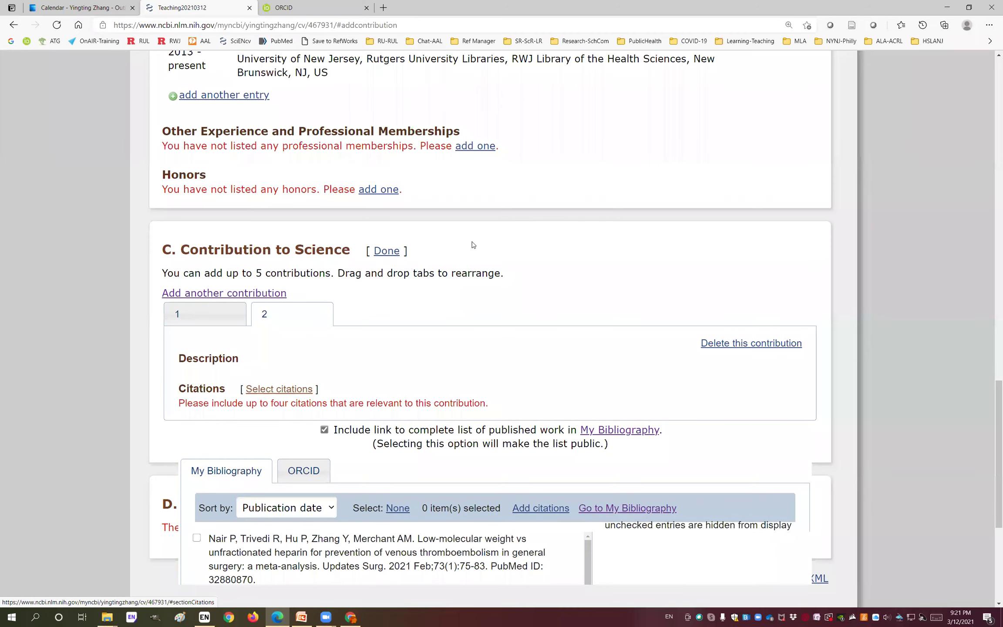
pyautogui.scroll(-3, 195, 123)
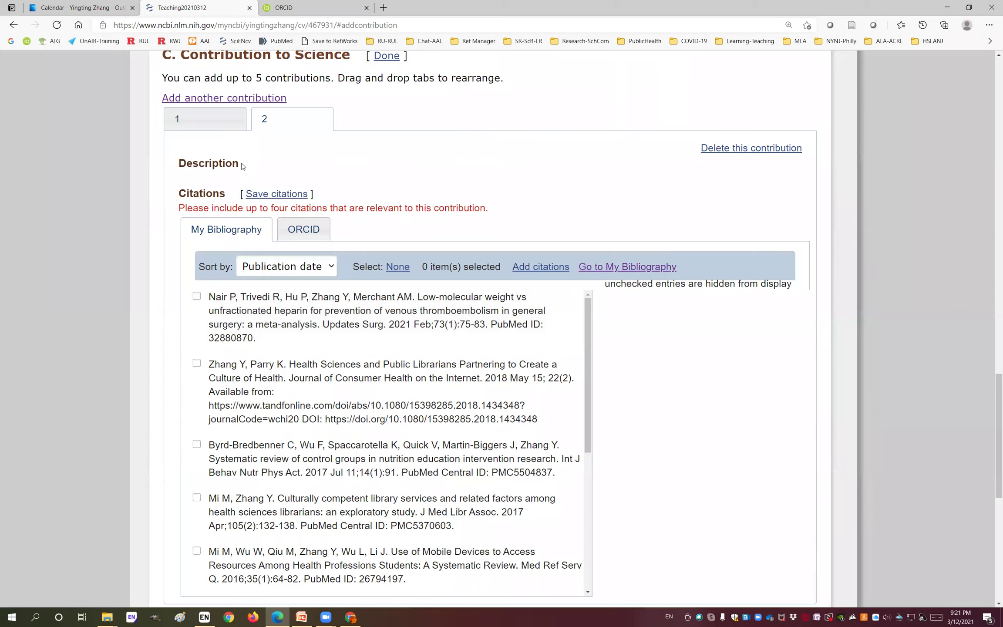
pyautogui.click(212, 124)
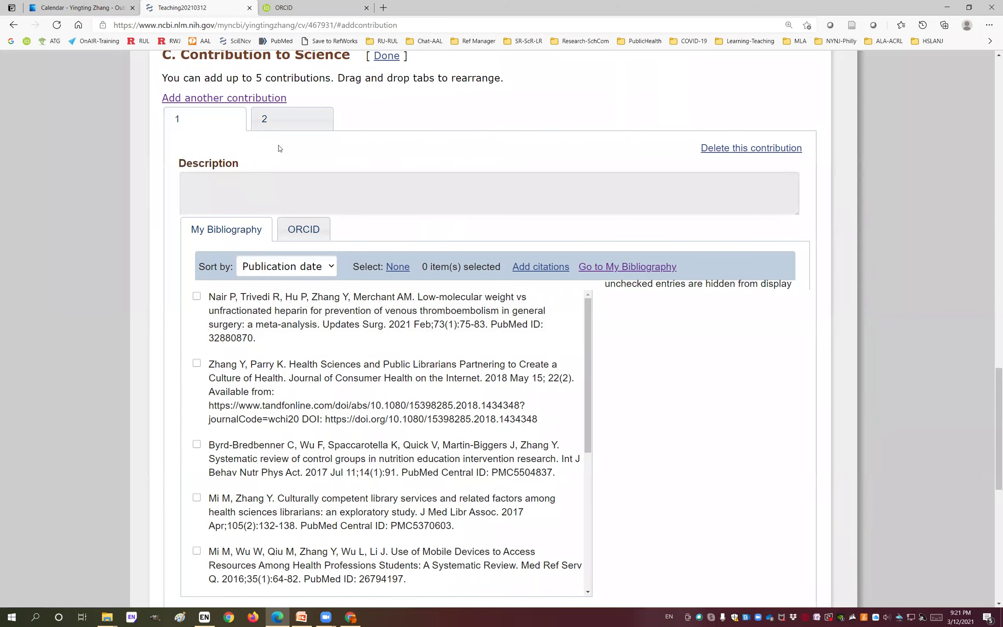
pyautogui.click(283, 122)
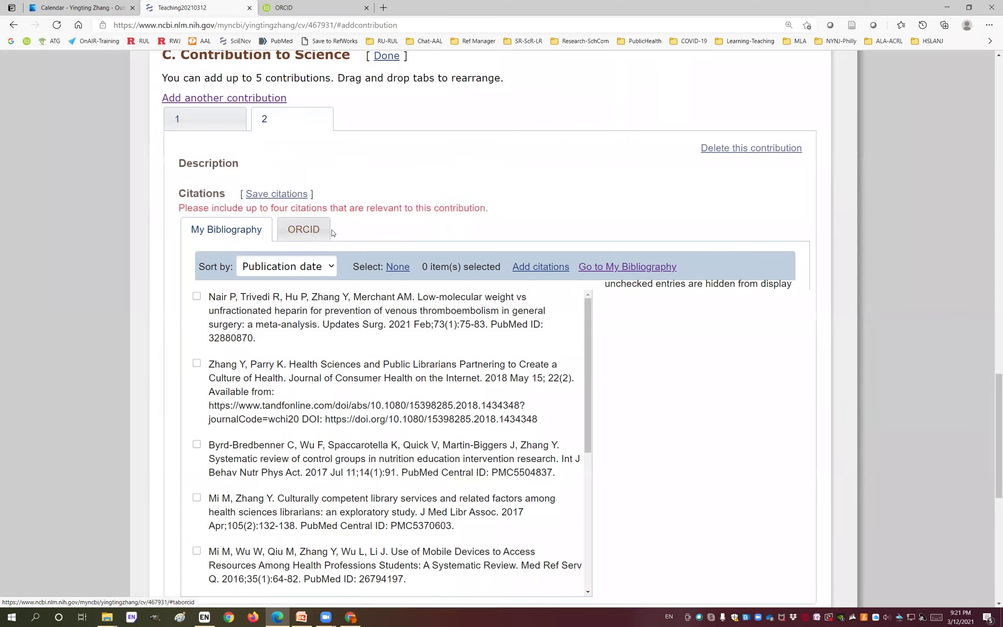
# View the My Bibliography page linked below the contributions, and return to the biosketch's Additional Information section and download options
pyautogui.scroll(-2, 333, 237)
pyautogui.scroll(-5, 331, 246)
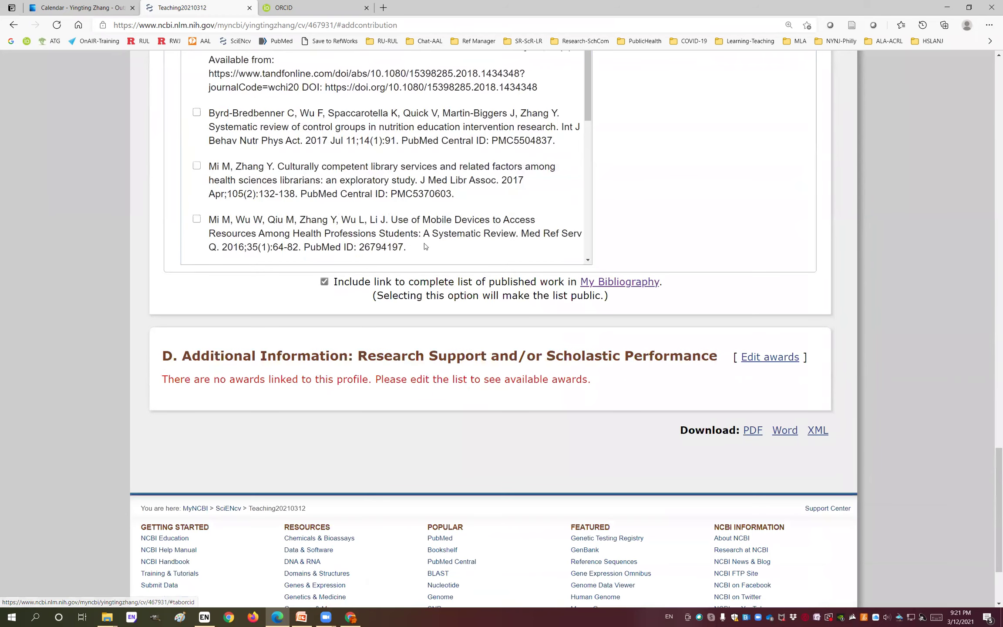
pyautogui.scroll(-2, 323, 227)
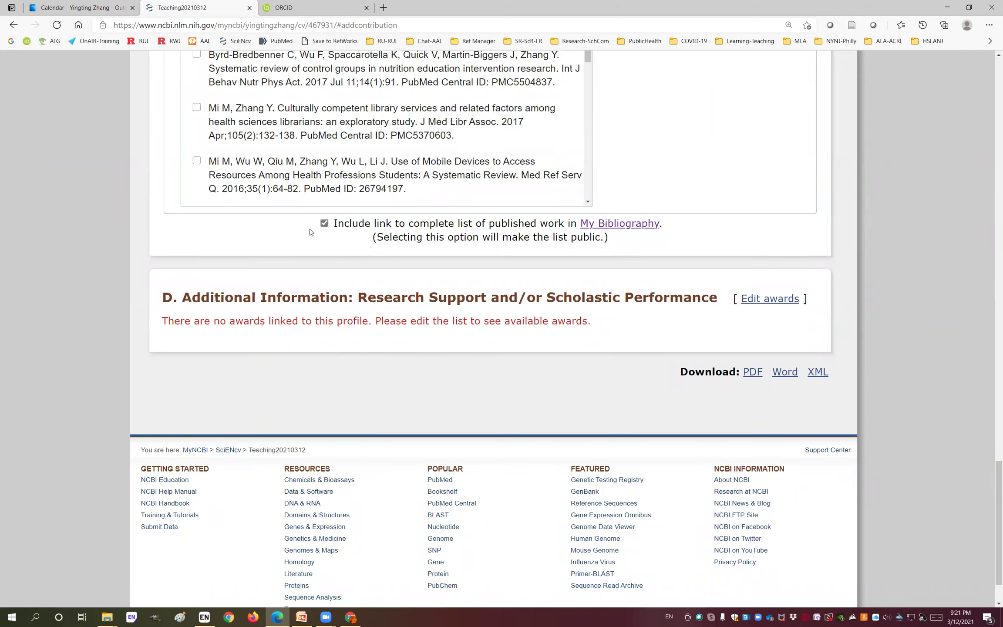
pyautogui.click(630, 229)
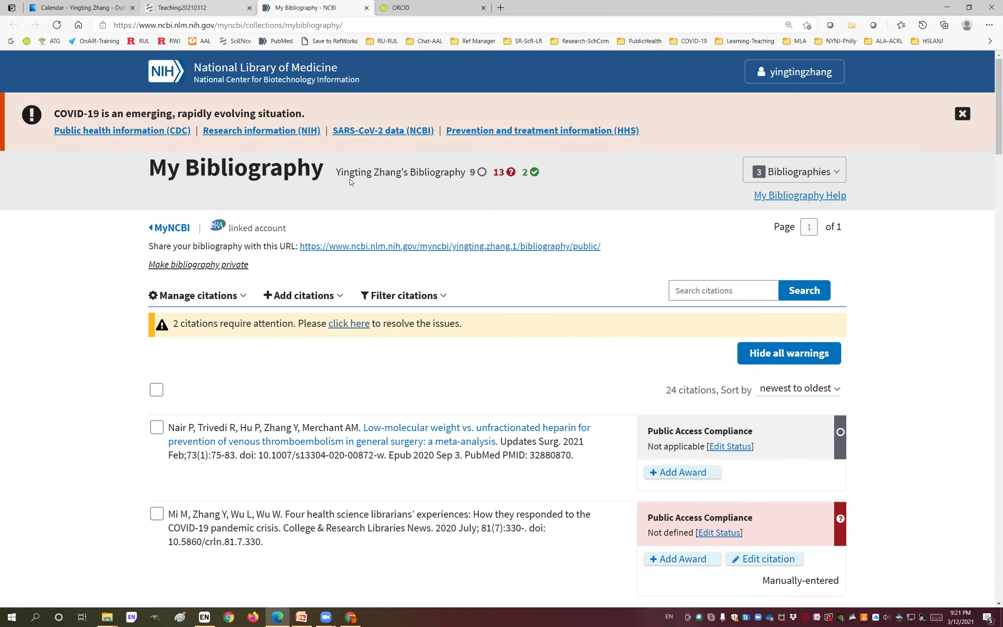
pyautogui.hotkey('ctrl', 'shift', 'Tab')
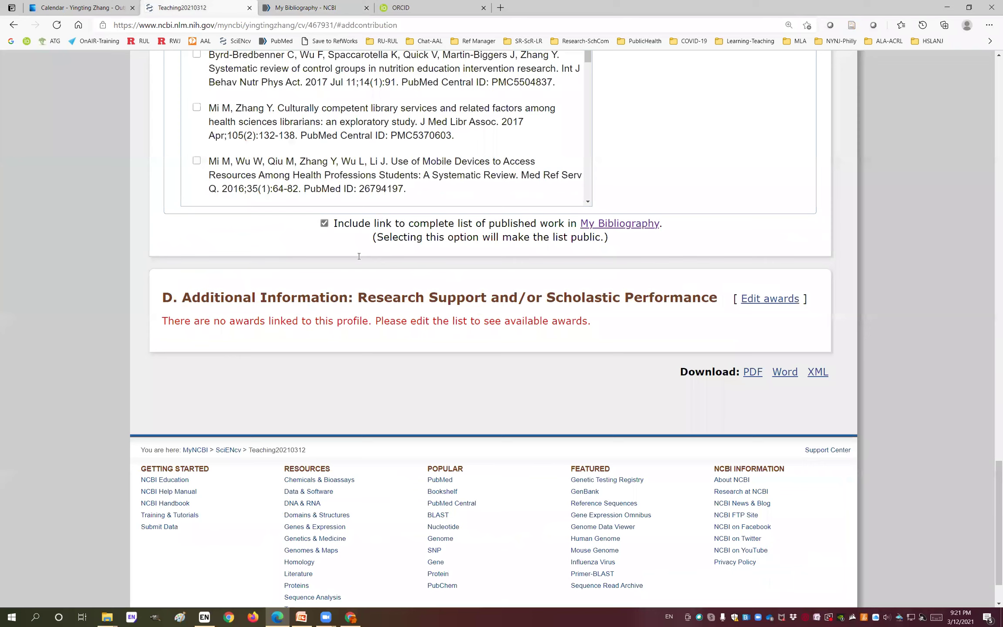
pyautogui.scroll(-1, 769, 235)
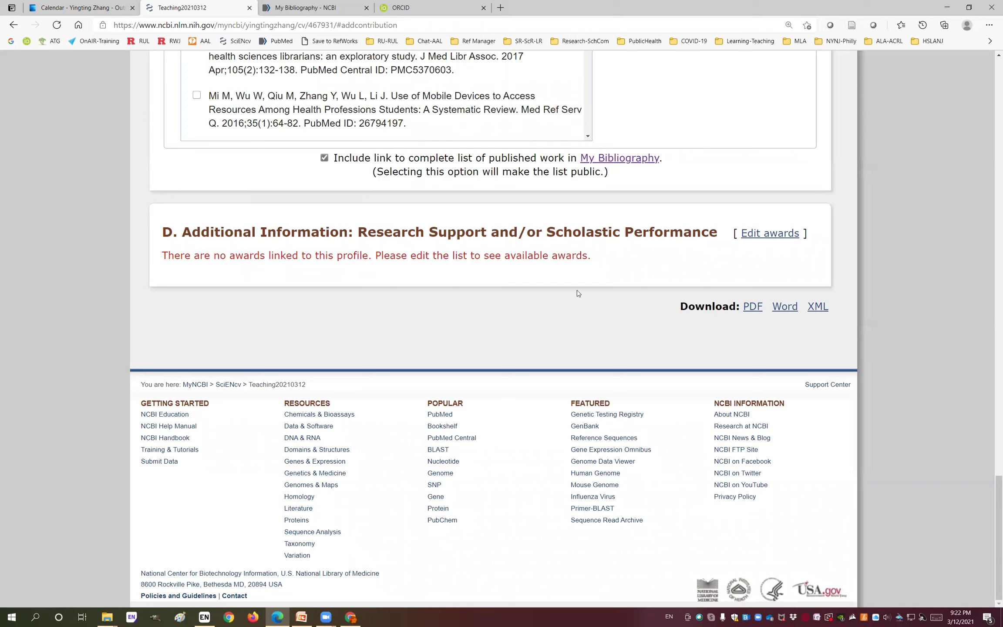
# Download the NIH biosketch as a Word document and open the downloaded file in Word
pyautogui.click(785, 307)
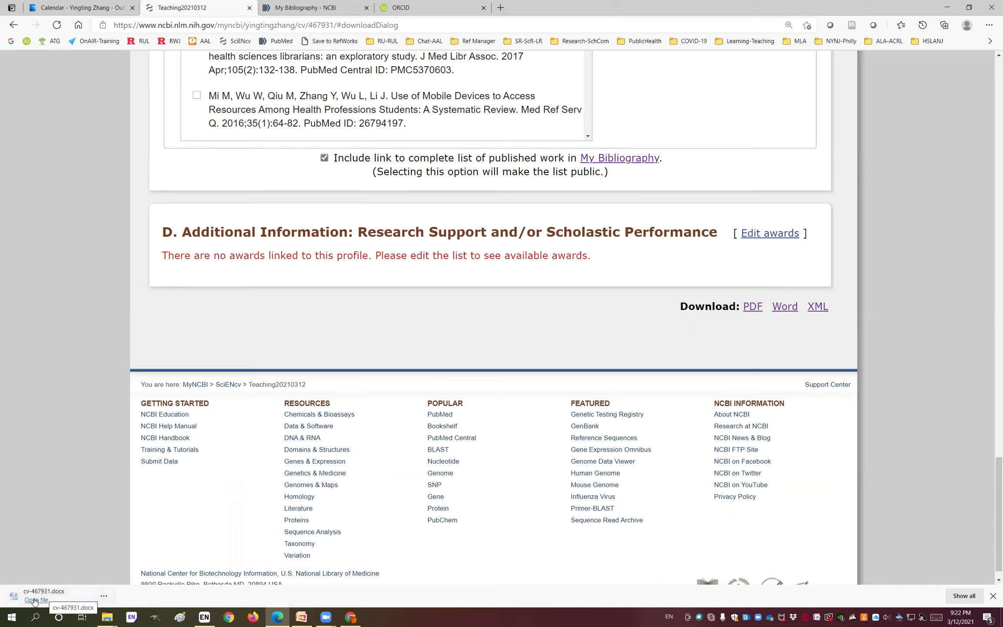
pyautogui.click(35, 600)
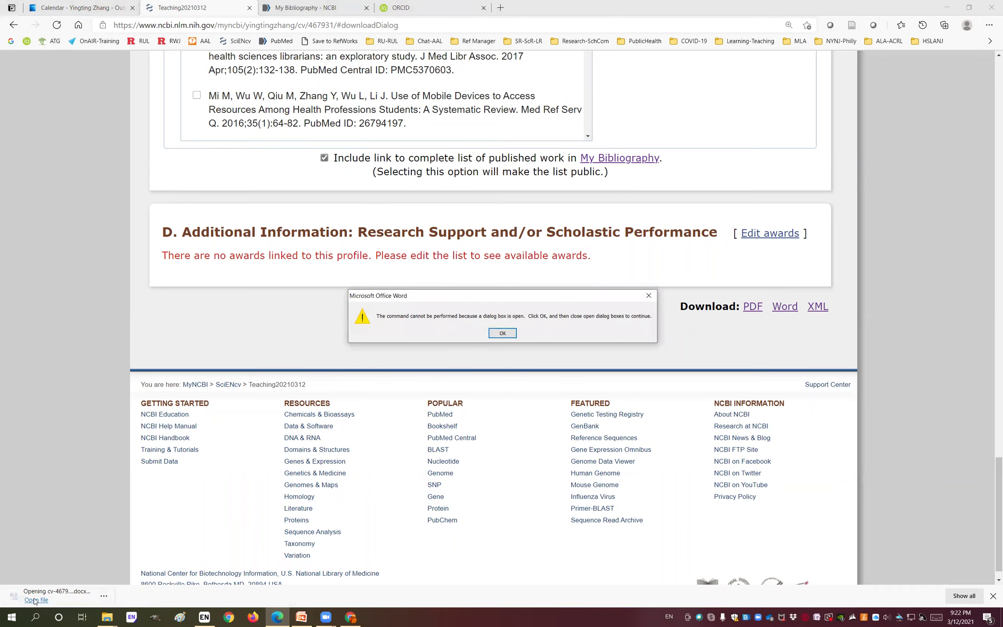
pyautogui.click(502, 333)
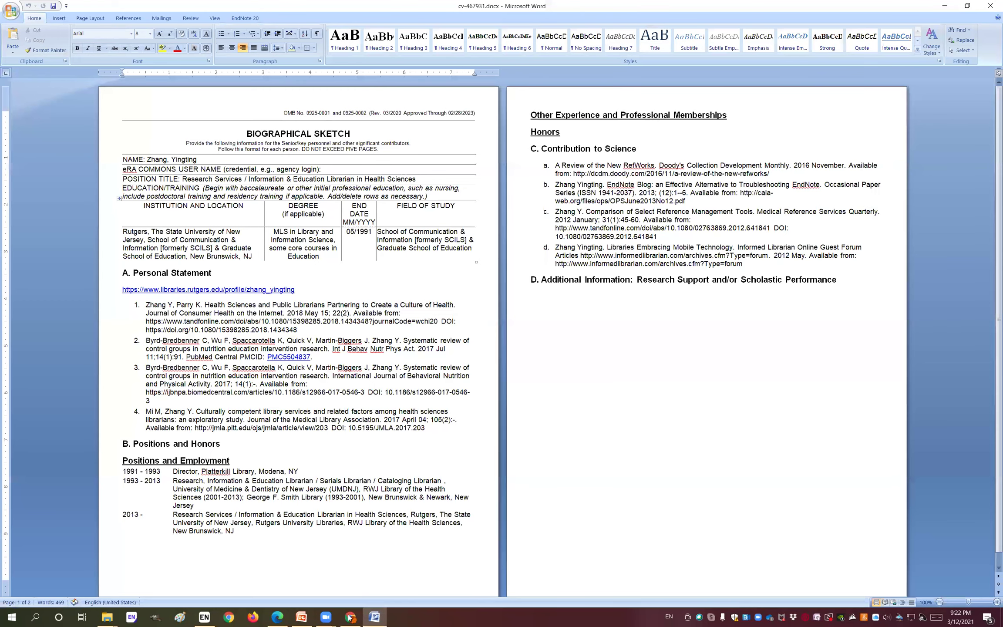
pyautogui.hotkey('alt', 'f')
pyautogui.press('Down')
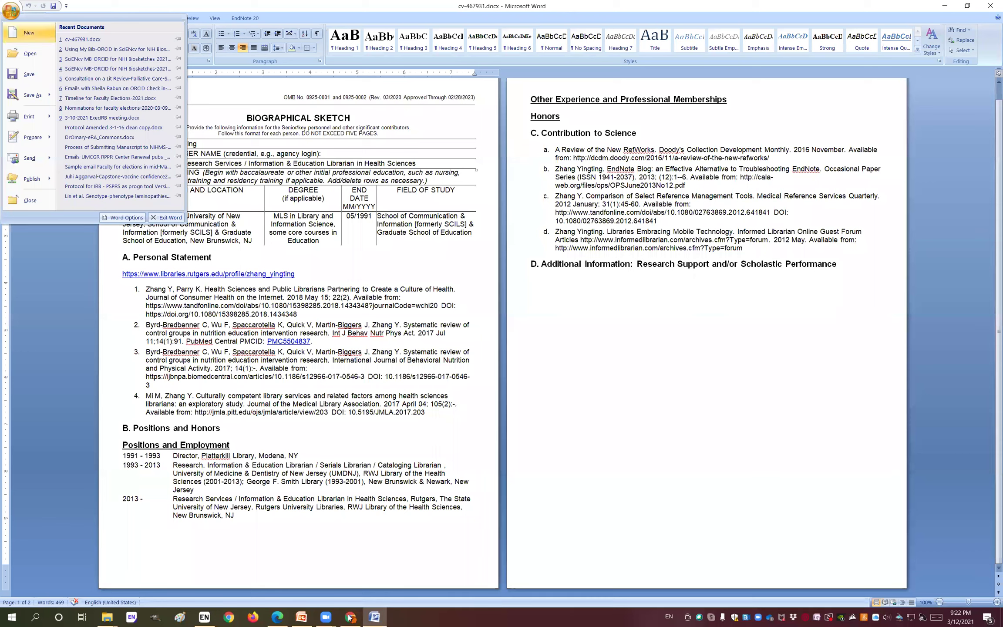
# Switch back to the browser and start a new document from the SciENcv home page
pyautogui.moveTo(350, 616)
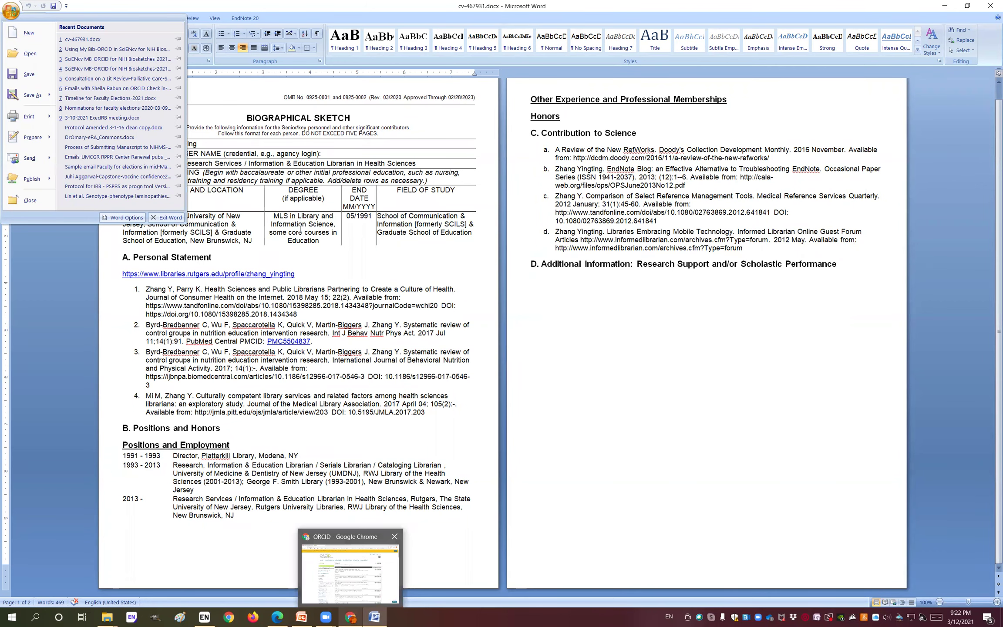
pyautogui.hotkey('alt', 'Tab')
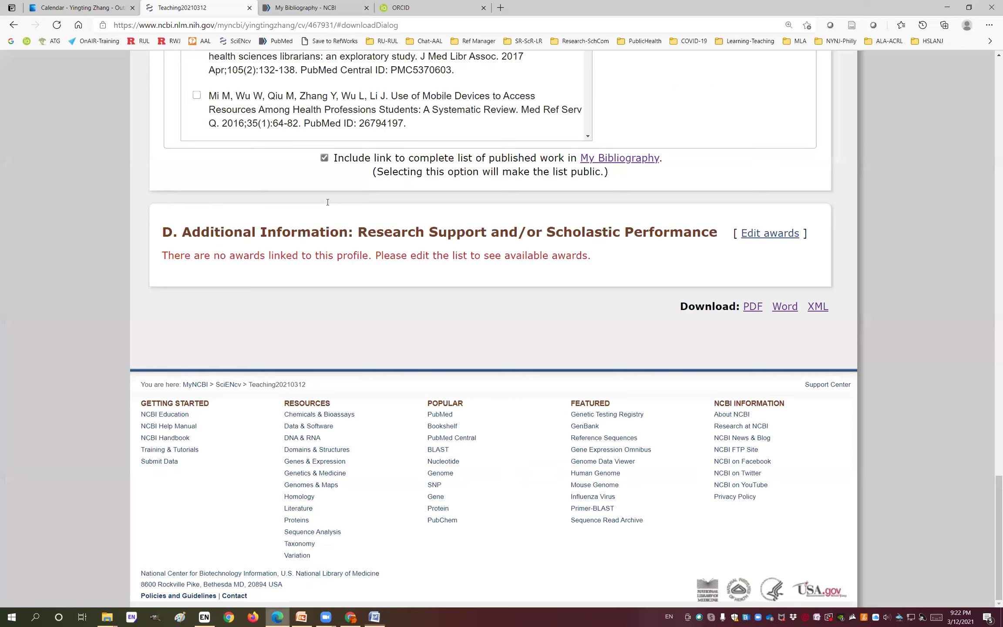
pyautogui.press('Home')
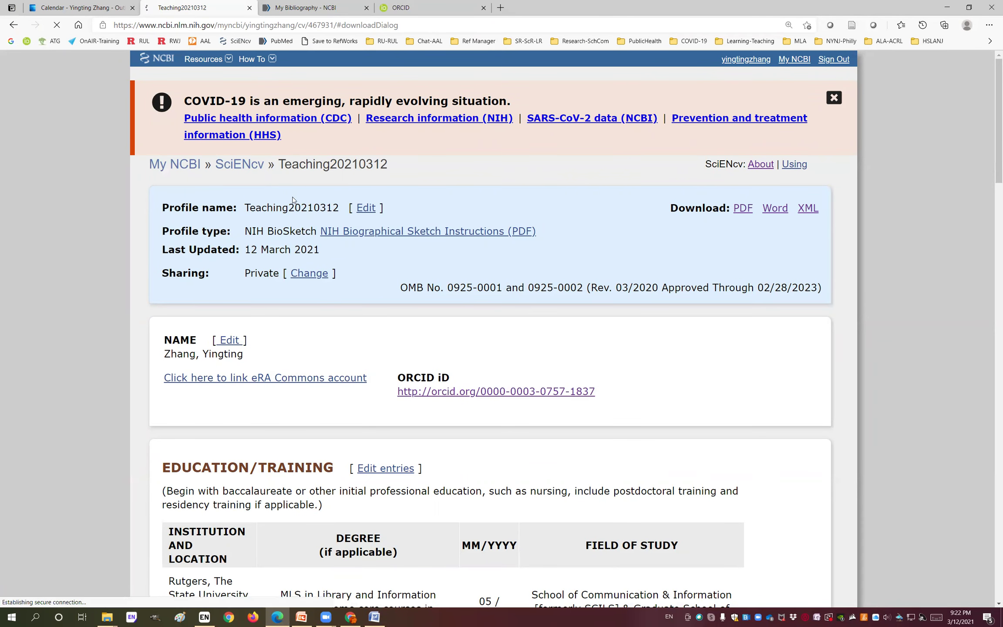
pyautogui.click(240, 170)
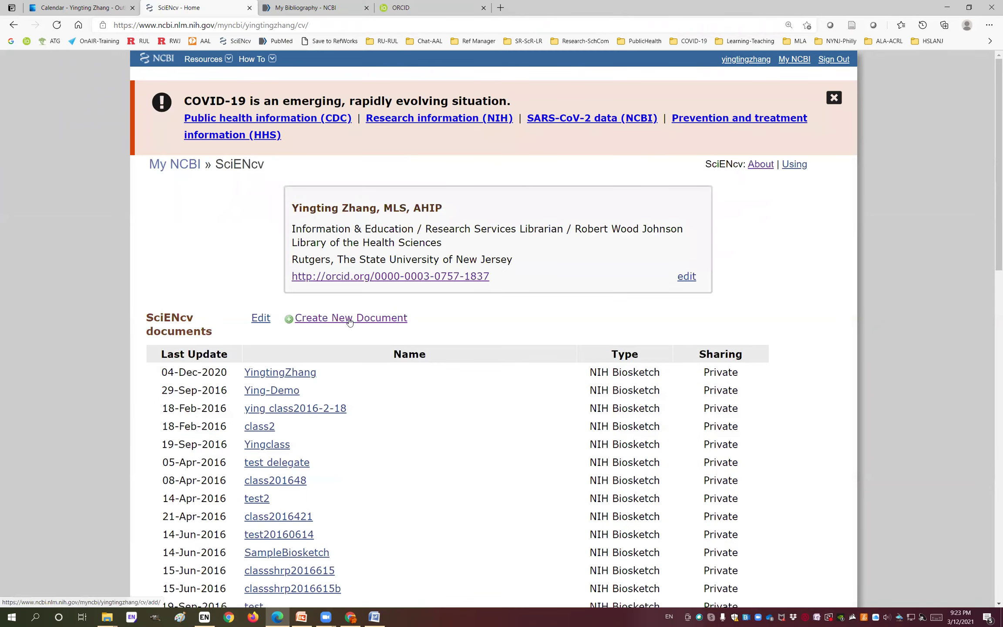
pyautogui.click(349, 318)
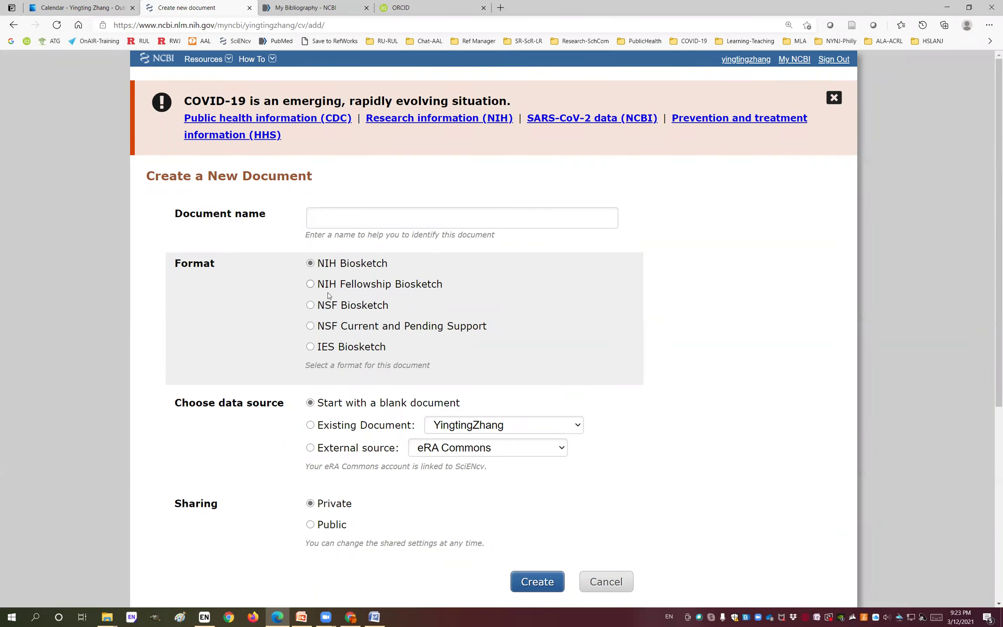
# Set the new document's format to NSF Biosketch with ORCID as the external data source, and try to create it
pyautogui.click(310, 305)
pyautogui.scroll(-2, 391, 313)
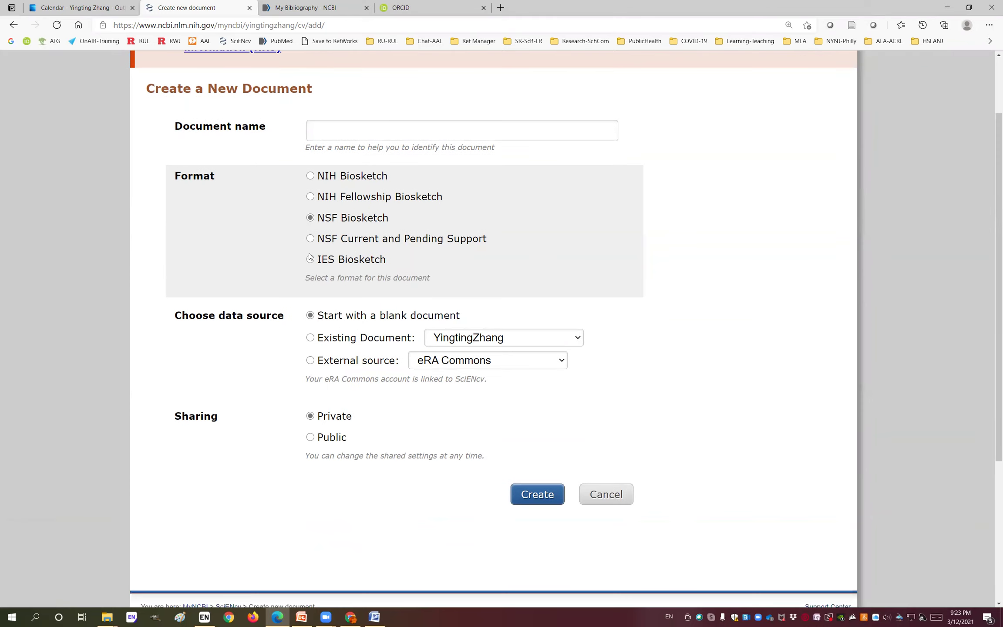
pyautogui.scroll(-2, 557, 261)
pyautogui.click(561, 255)
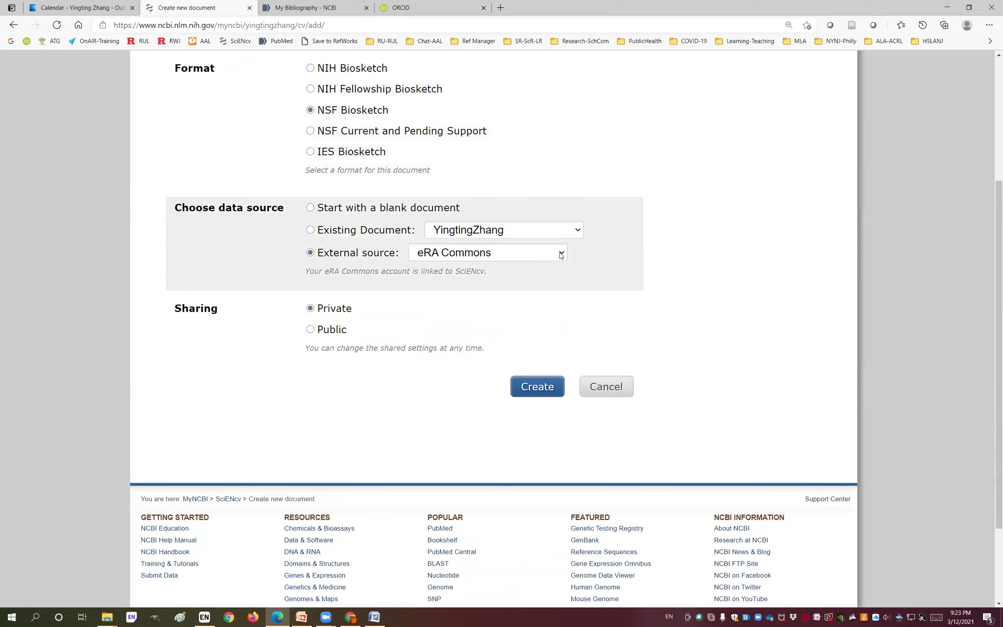
pyautogui.click(560, 256)
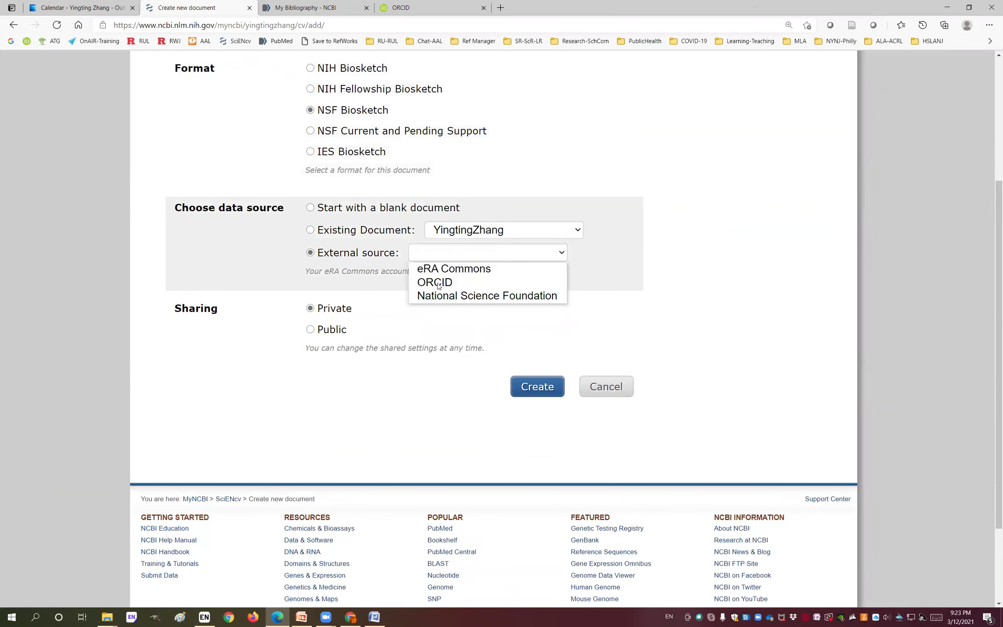
pyautogui.click(438, 283)
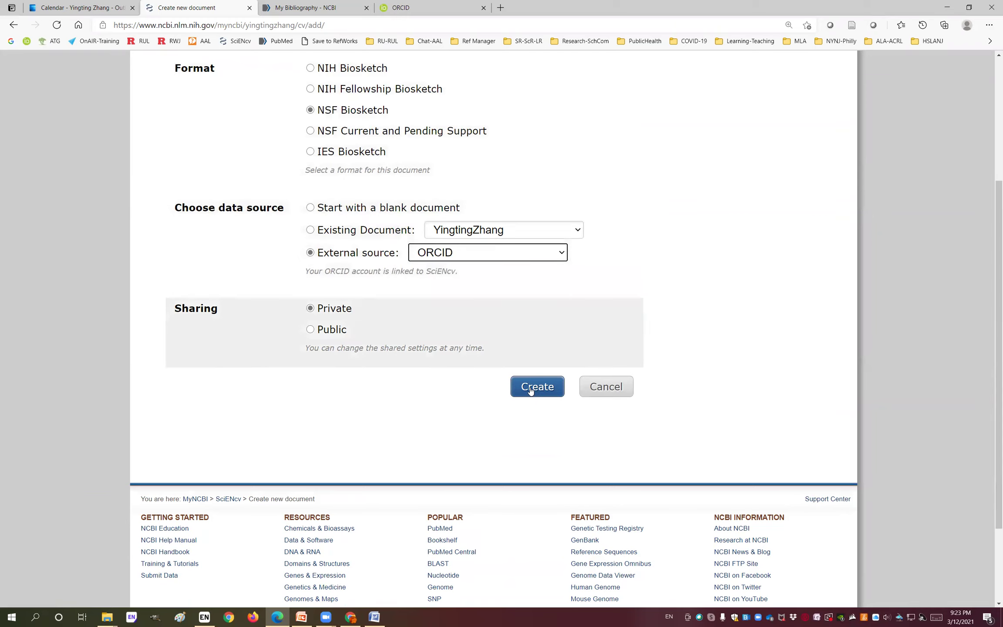
pyautogui.click(521, 388)
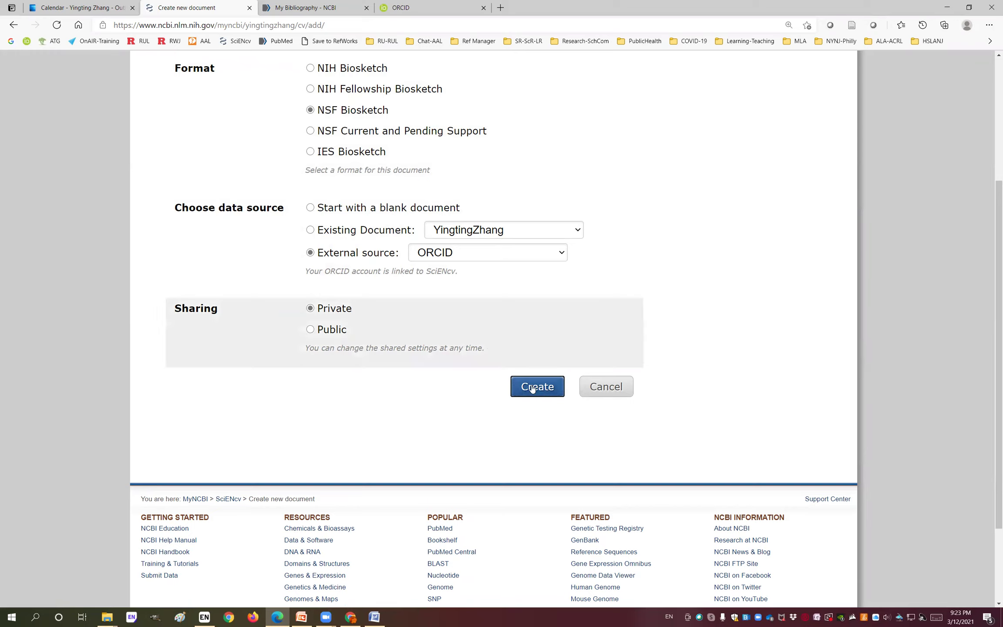
# Name the document NSFbiosketch20210312 and create it with private sharing
pyautogui.scroll(4, 349, 223)
pyautogui.click(348, 224)
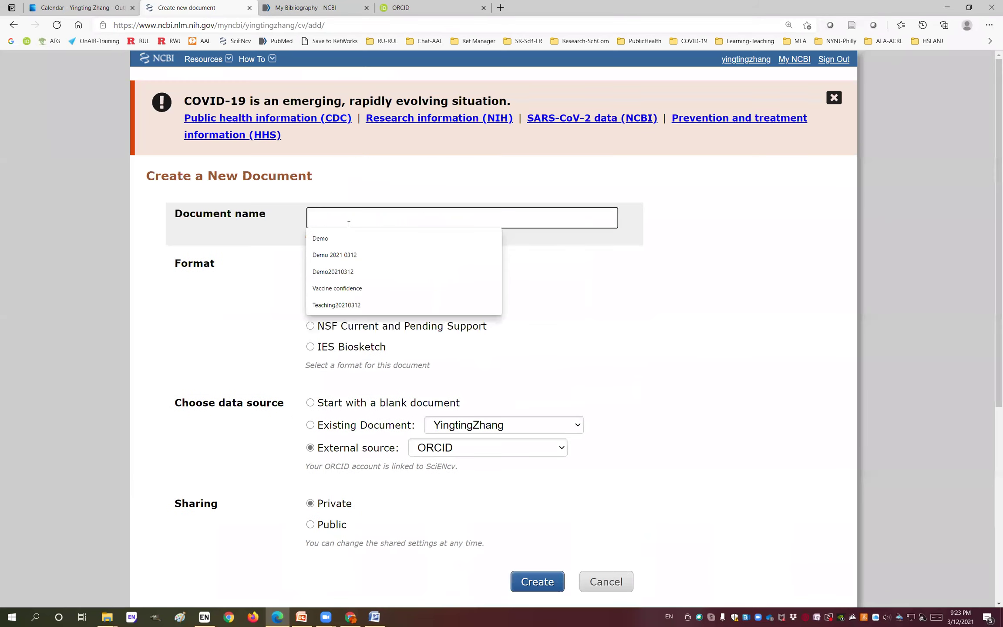
pyautogui.write('NISF')
pyautogui.press('BackSpace')
pyautogui.press('BackSpace')
pyautogui.press('BackSpace')
pyautogui.press('BackSpace')
pyautogui.write('SF ')
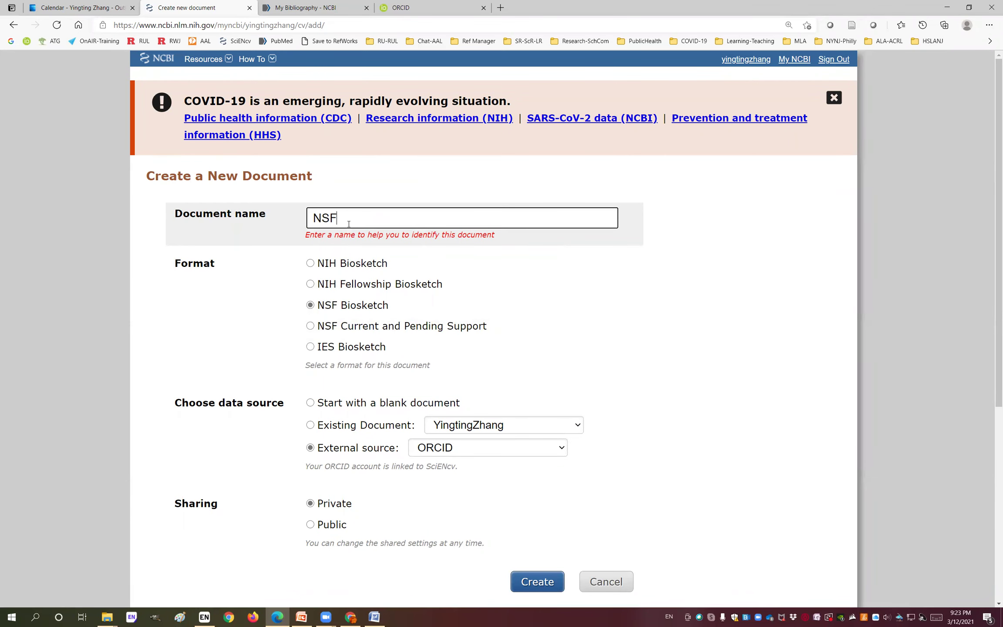
pyautogui.write('biosketch20210312')
pyautogui.scroll(-1, 460, 290)
pyautogui.scroll(-4, 530, 387)
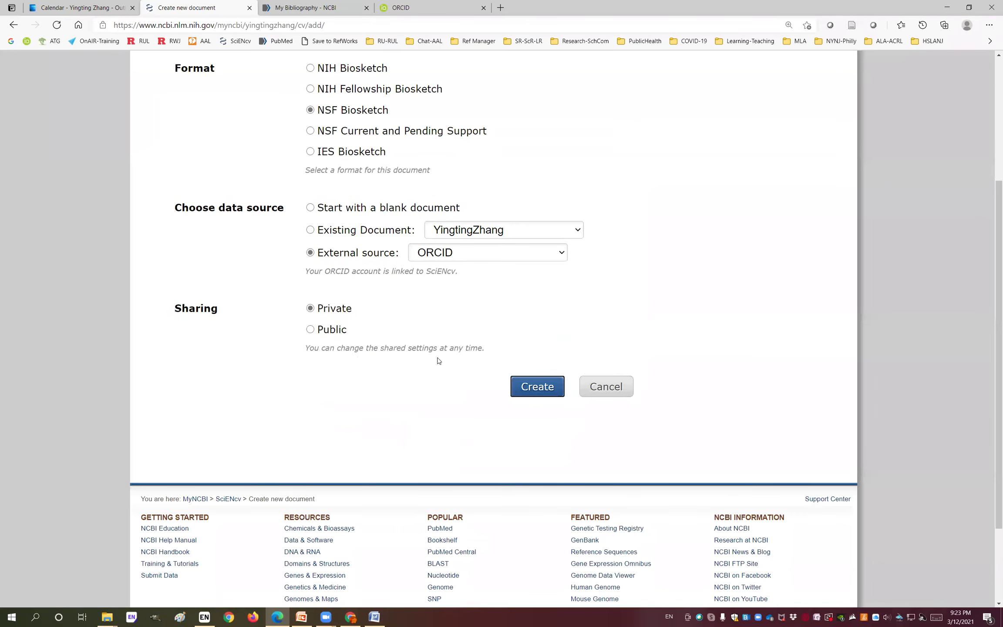
pyautogui.press('Return')
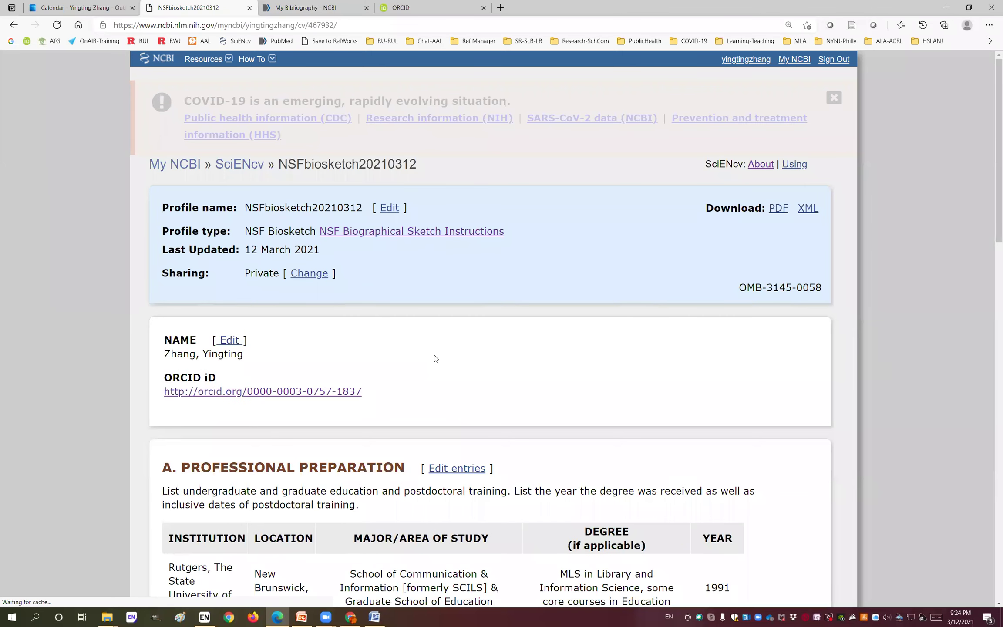
# Review the new NSF biosketch's profile and name sections, and open the Professional Preparation entries for editing
pyautogui.scroll(-3, 435, 357)
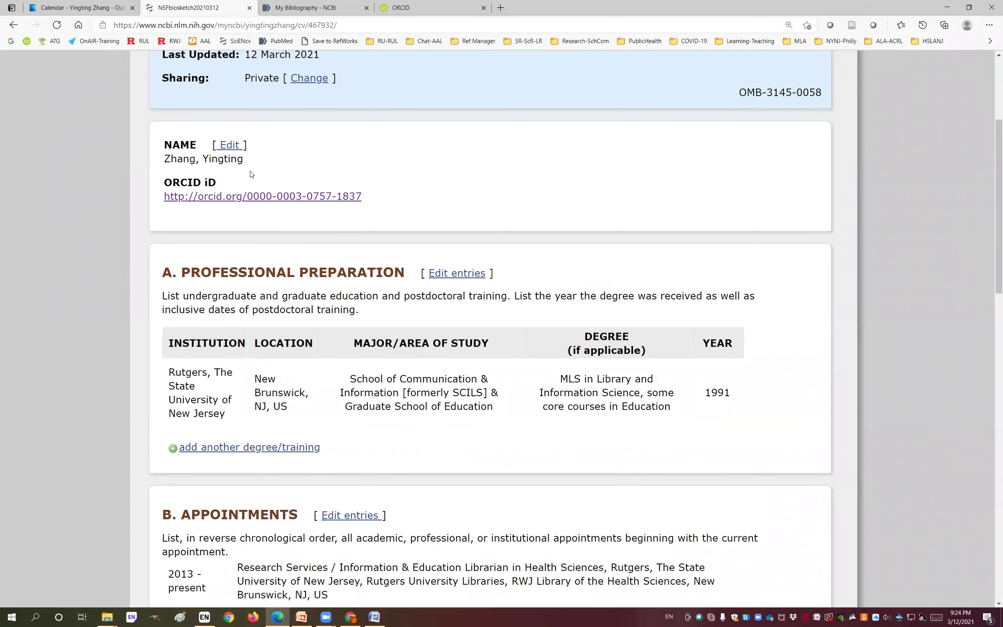
pyautogui.scroll(-1, 250, 172)
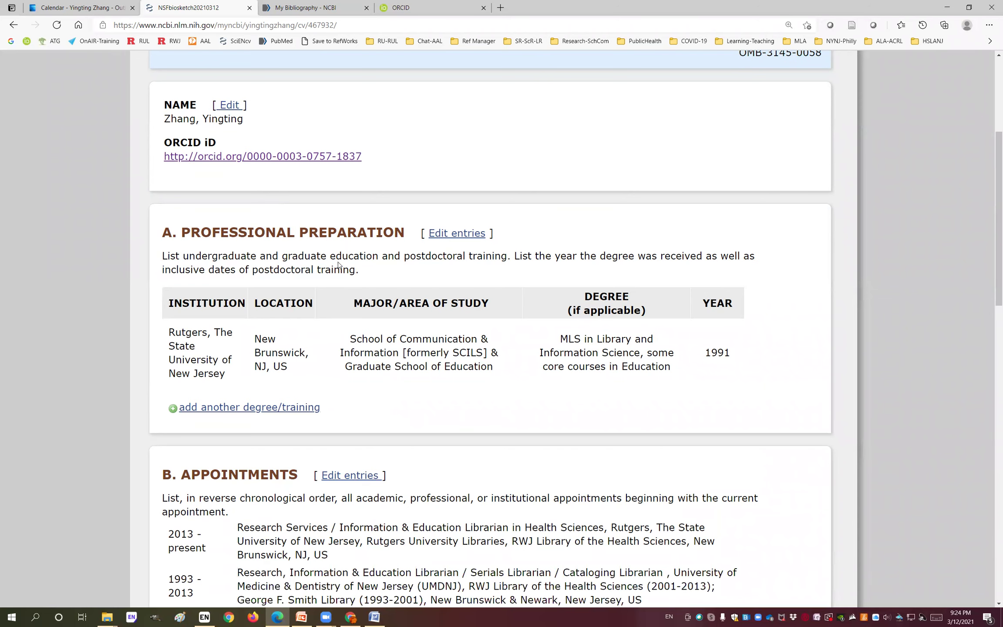
pyautogui.scroll(-2, 339, 265)
pyautogui.scroll(7, 339, 265)
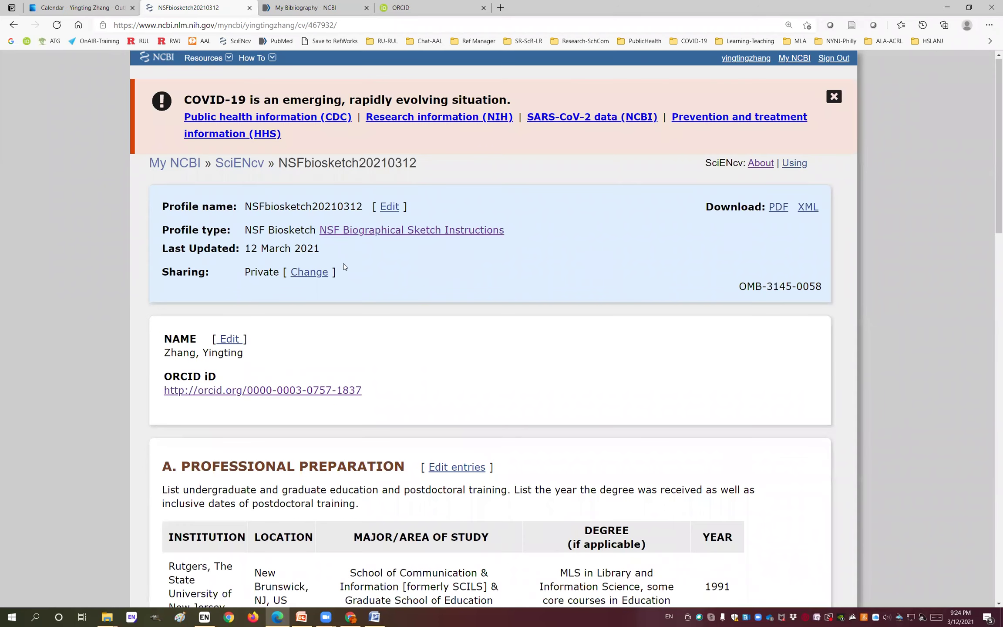
pyautogui.scroll(-8, 369, 153)
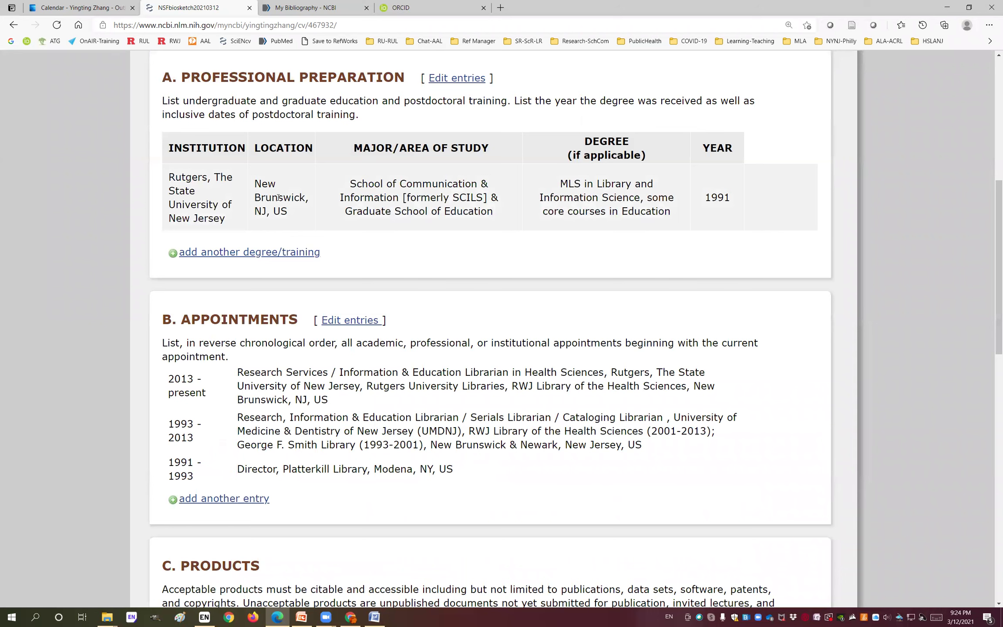
pyautogui.click(451, 80)
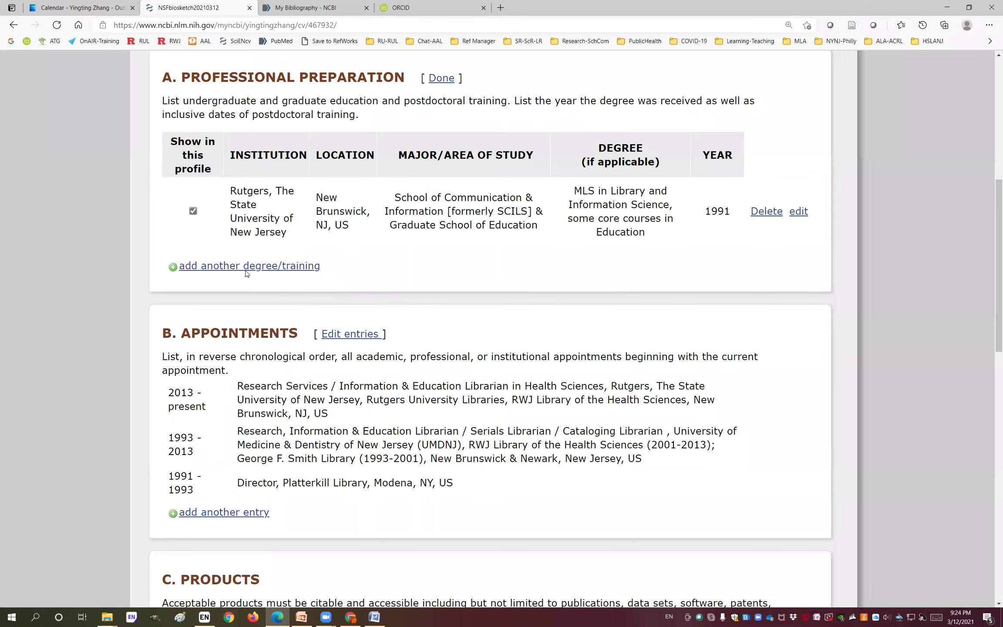
# Review the Appointments section, and open the My Bibliography citation list for the products most closely related to the proposed project
pyautogui.scroll(-2, 347, 289)
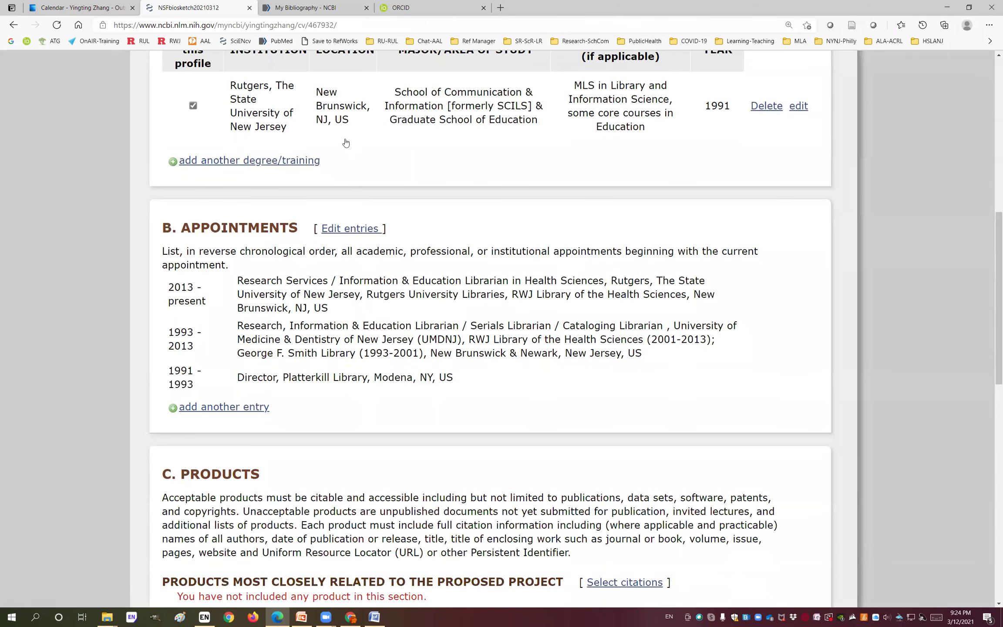
pyautogui.scroll(-2, 347, 139)
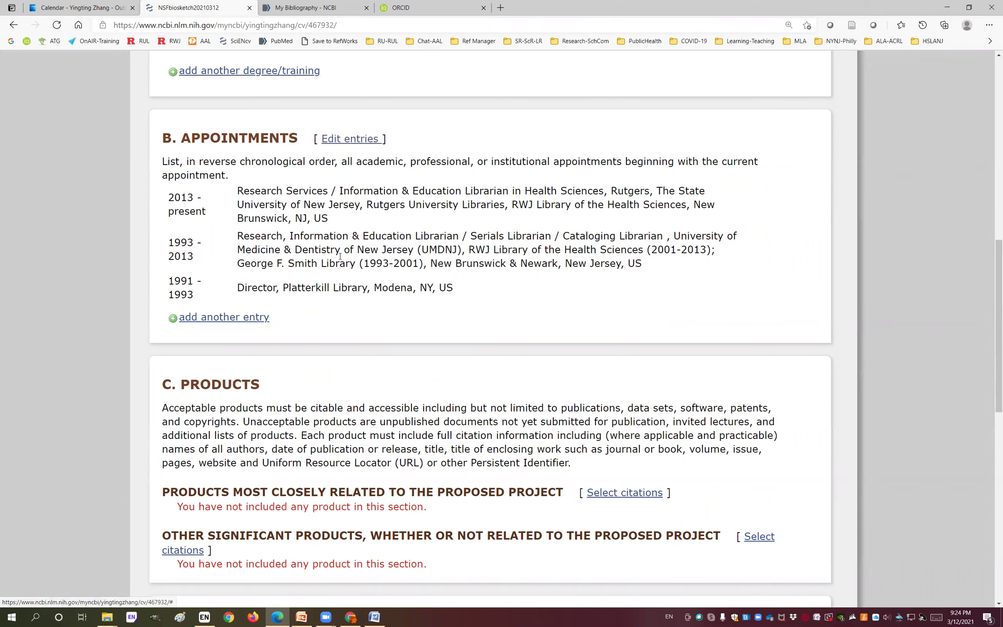
pyautogui.scroll(-1, 340, 256)
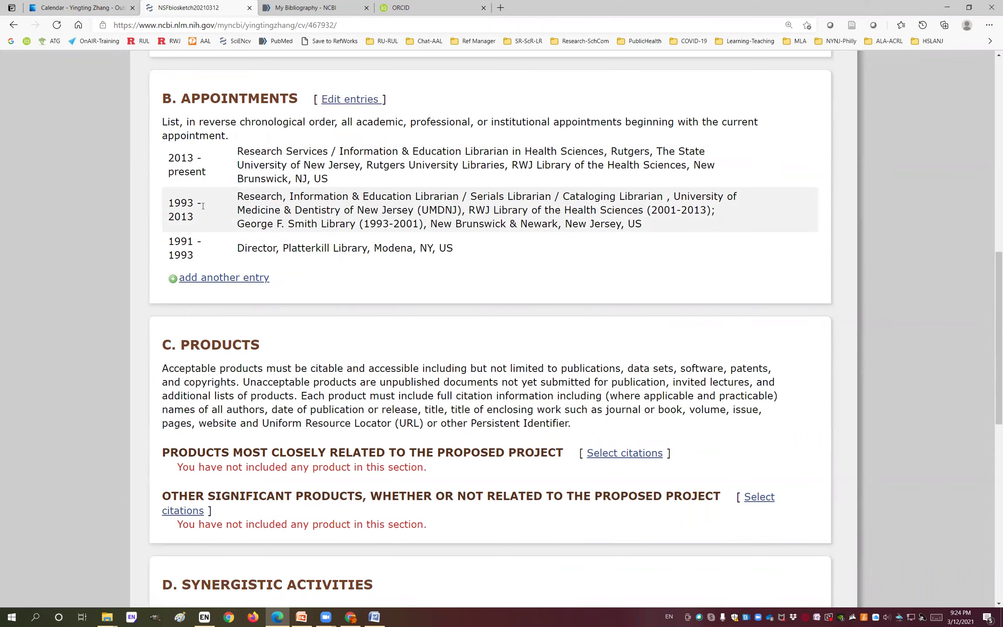
pyautogui.scroll(-3, 203, 205)
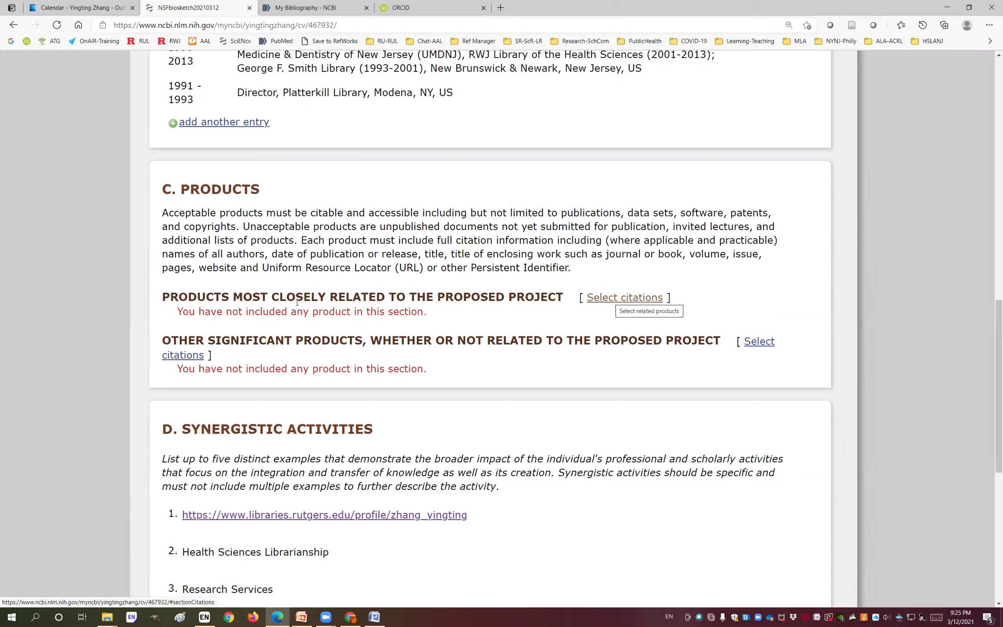
pyautogui.click(611, 300)
pyautogui.scroll(-1, 222, 211)
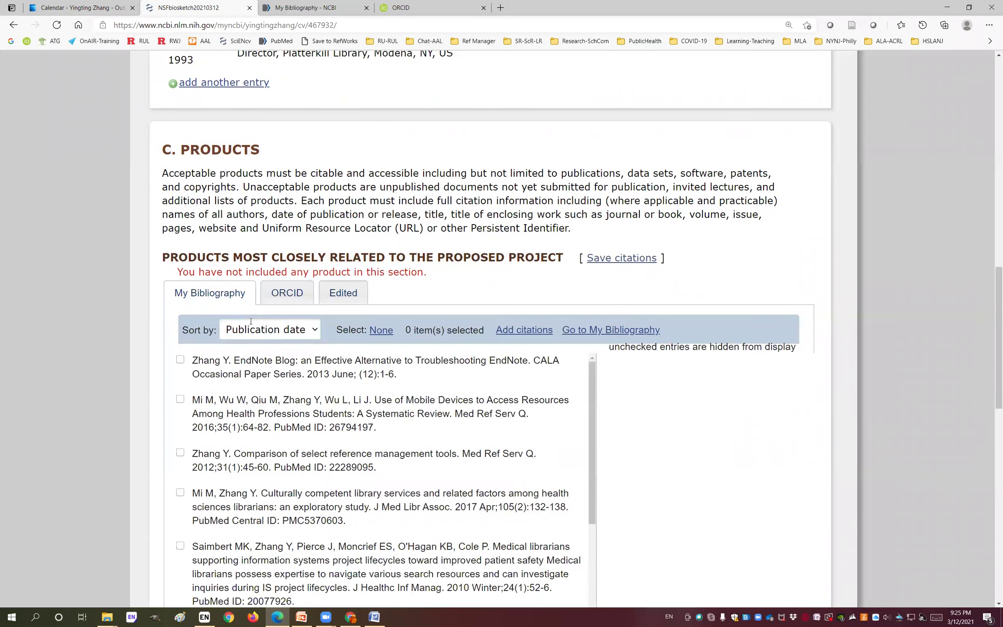
pyautogui.scroll(-3, 190, 405)
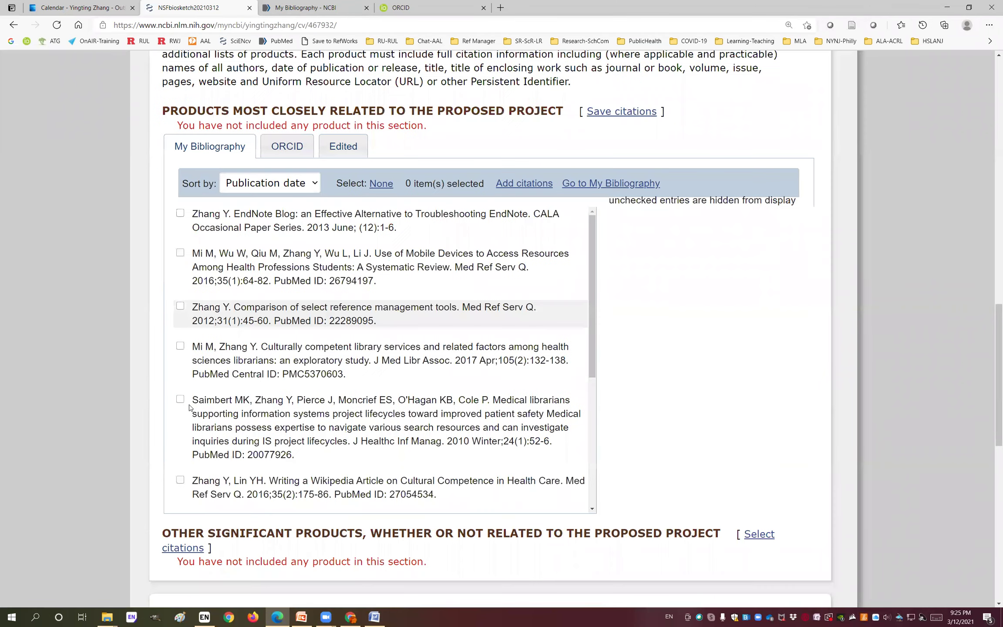
pyautogui.scroll(4, 181, 441)
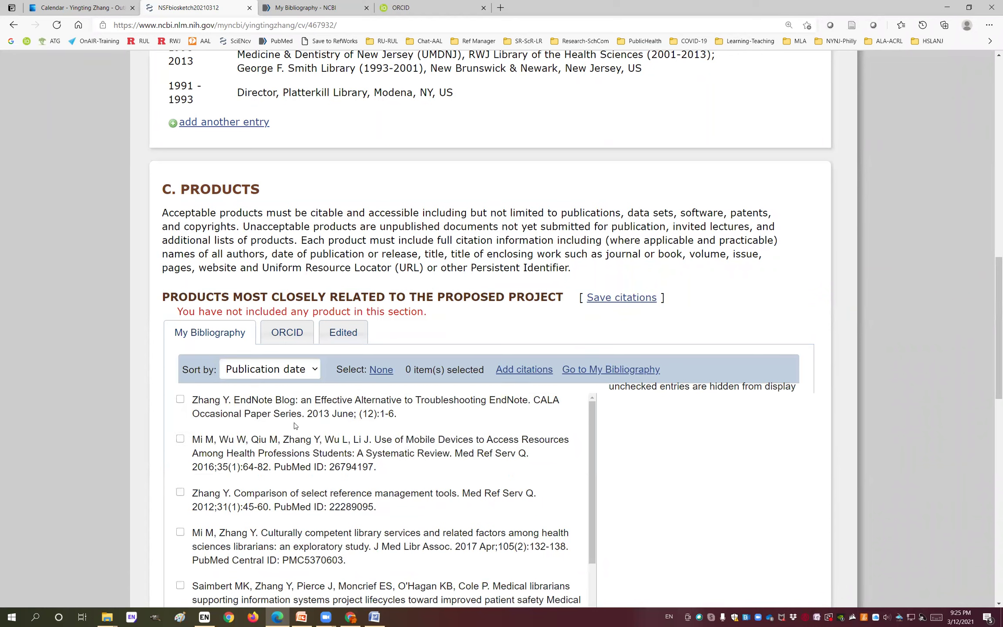
# Check the ORCID and Edited citation lists for the related products, and review the Synergistic Activities section
pyautogui.click(291, 336)
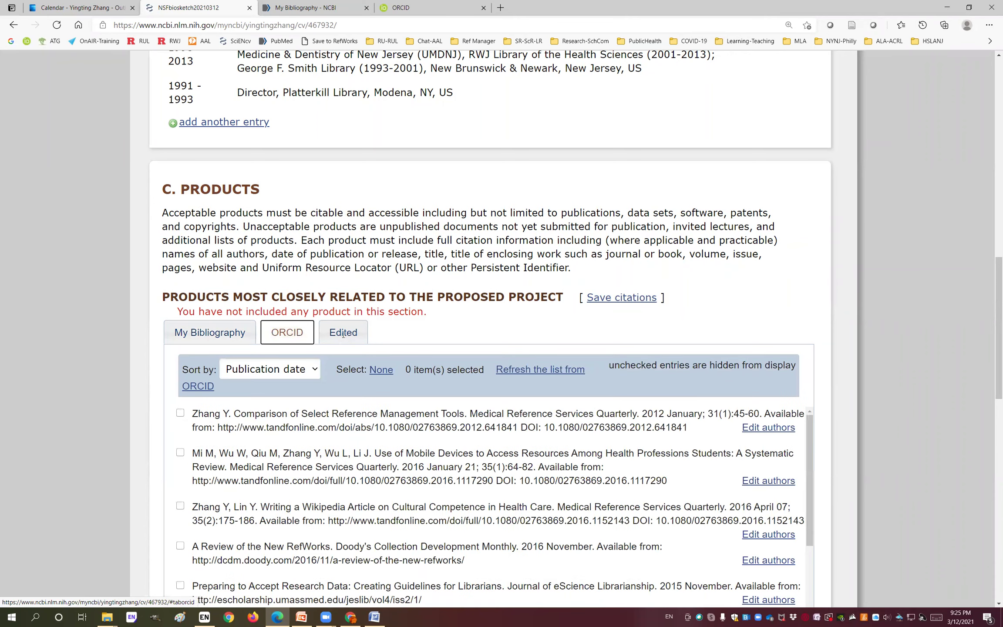
pyautogui.click(343, 334)
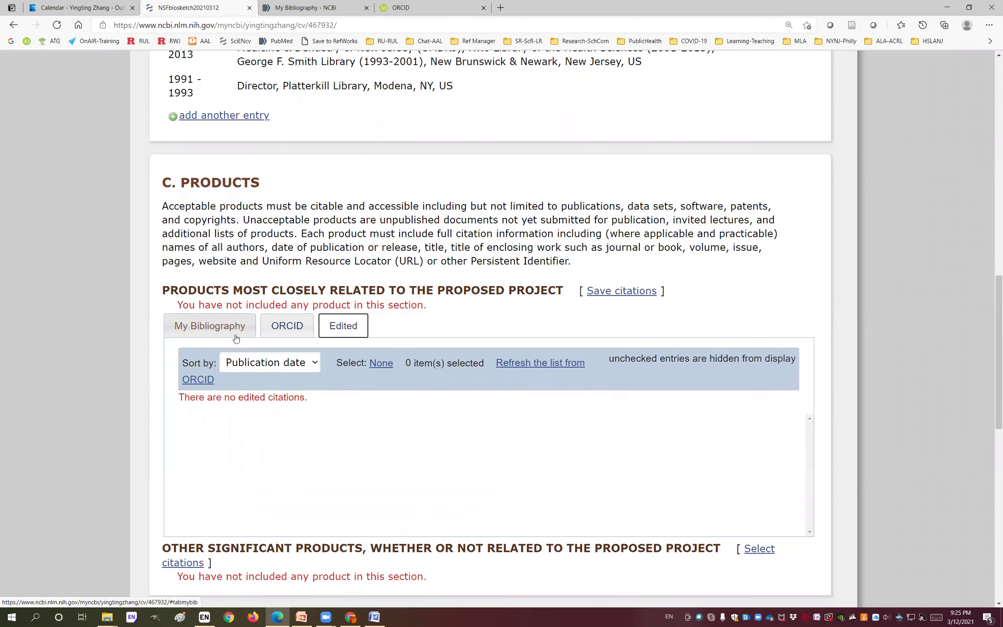
pyautogui.scroll(-2, 340, 157)
pyautogui.scroll(-1, 341, 157)
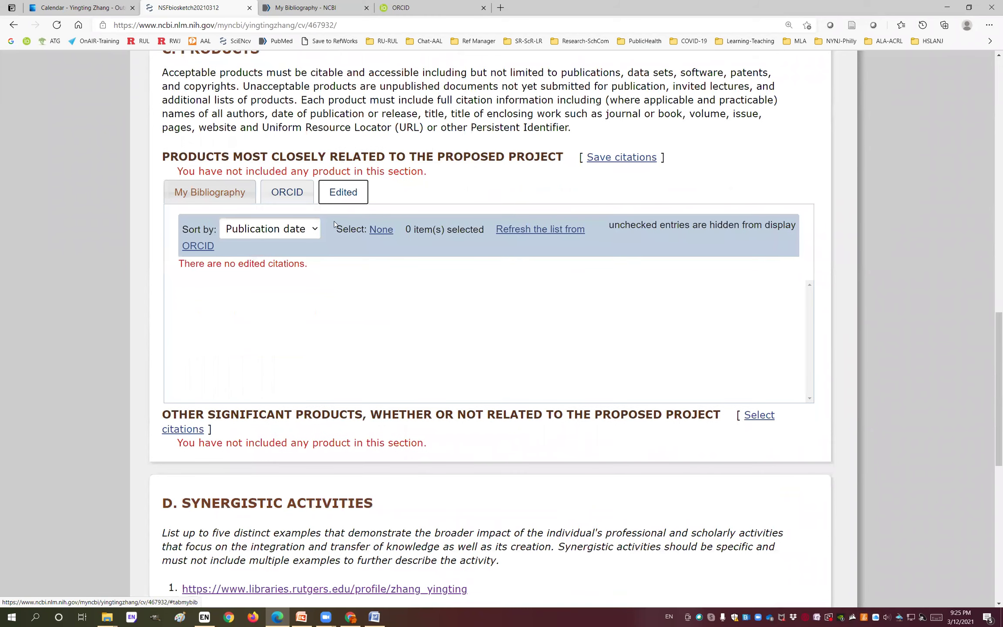
pyautogui.scroll(-1, 334, 224)
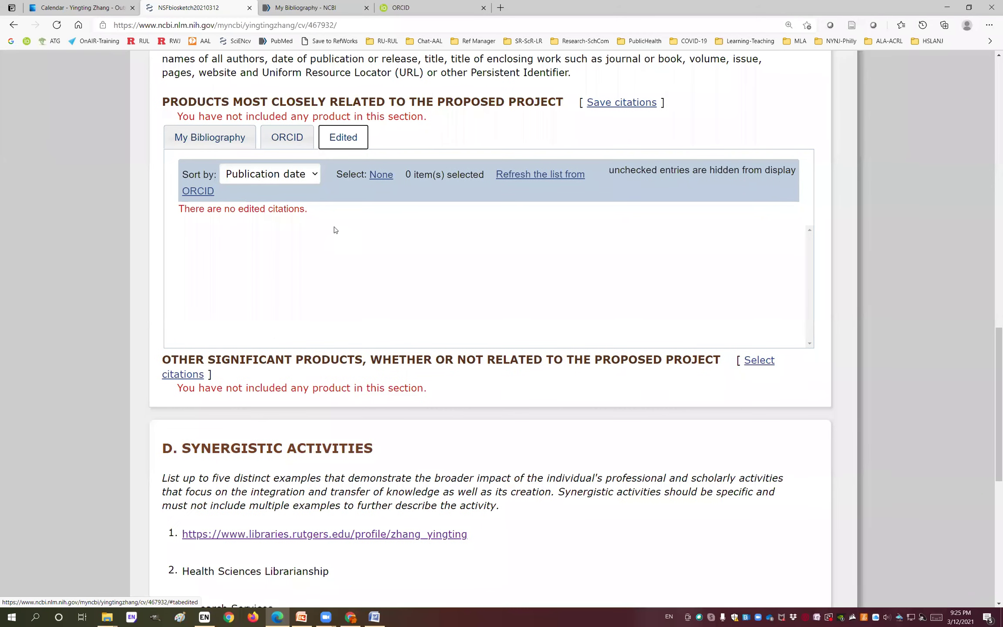
pyautogui.scroll(-4, 334, 229)
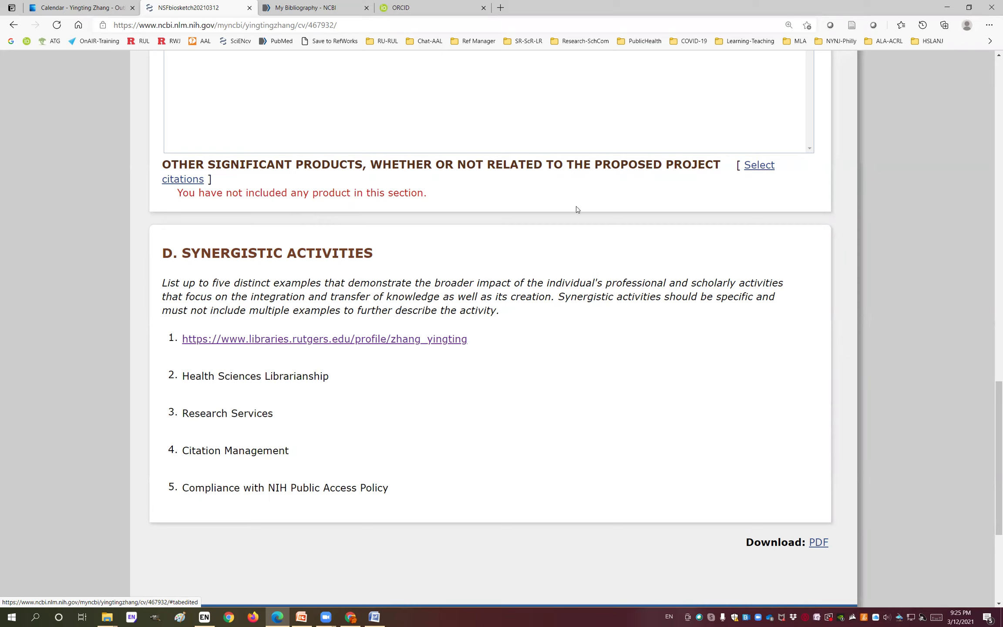
# Download the NSF biosketch as a PDF and look over the one-page document
pyautogui.moveTo(450, 368)
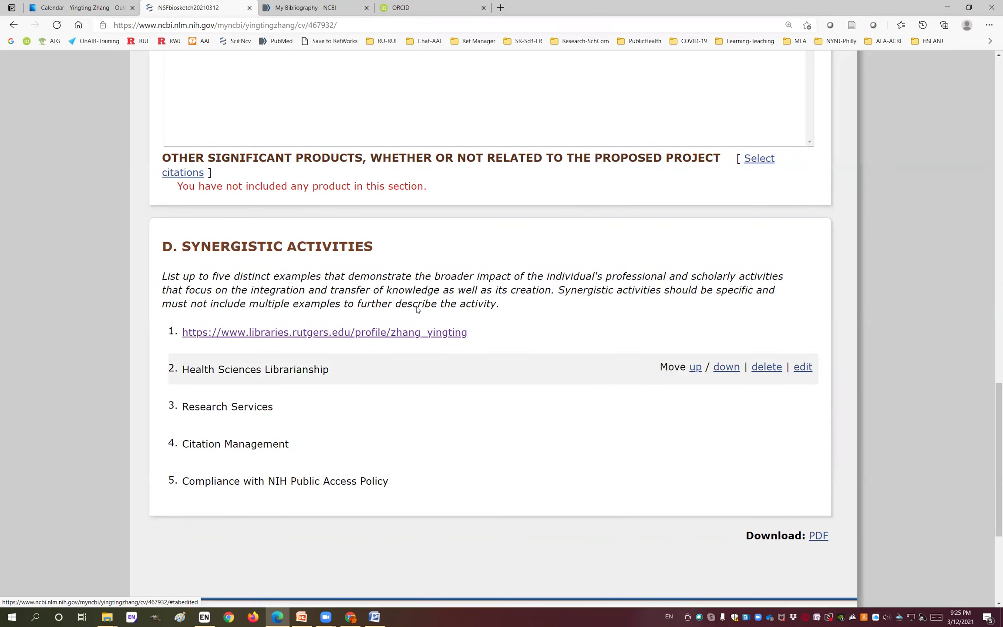
pyautogui.scroll(-2, 287, 87)
pyautogui.scroll(-2, 348, 63)
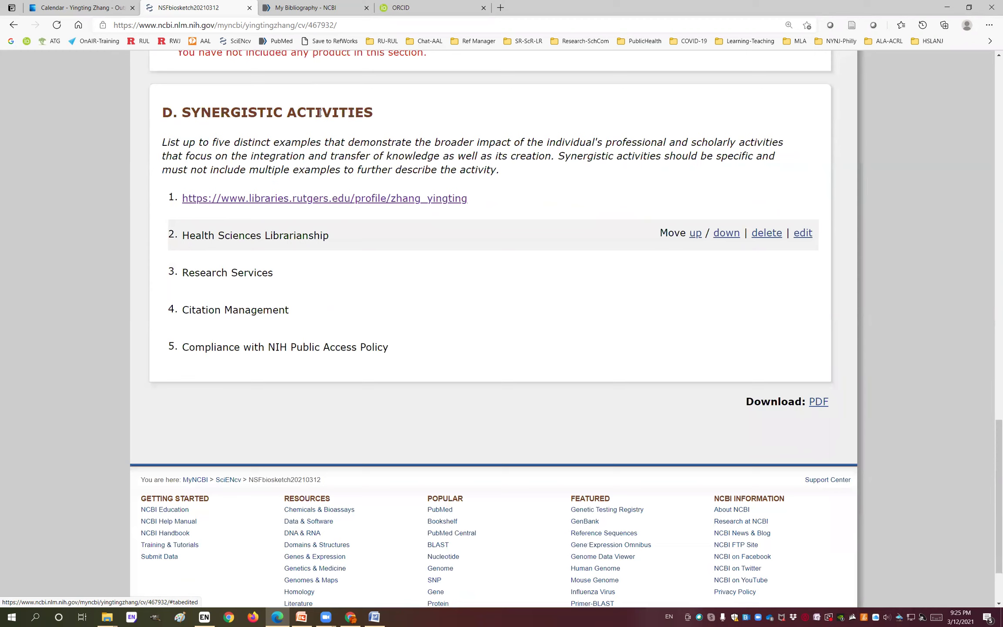
pyautogui.scroll(-1, 373, 157)
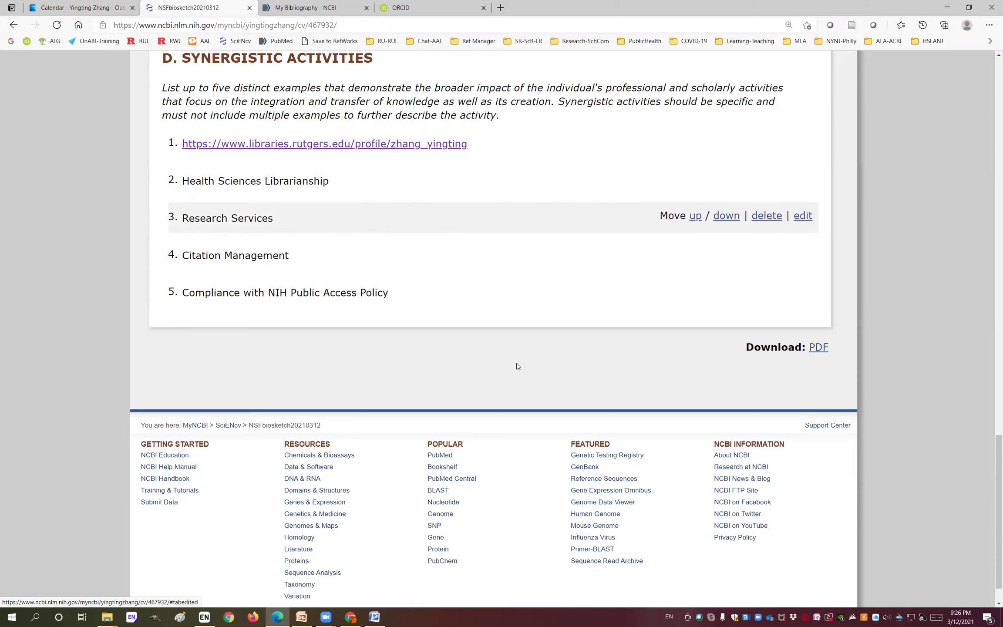
pyautogui.click(821, 351)
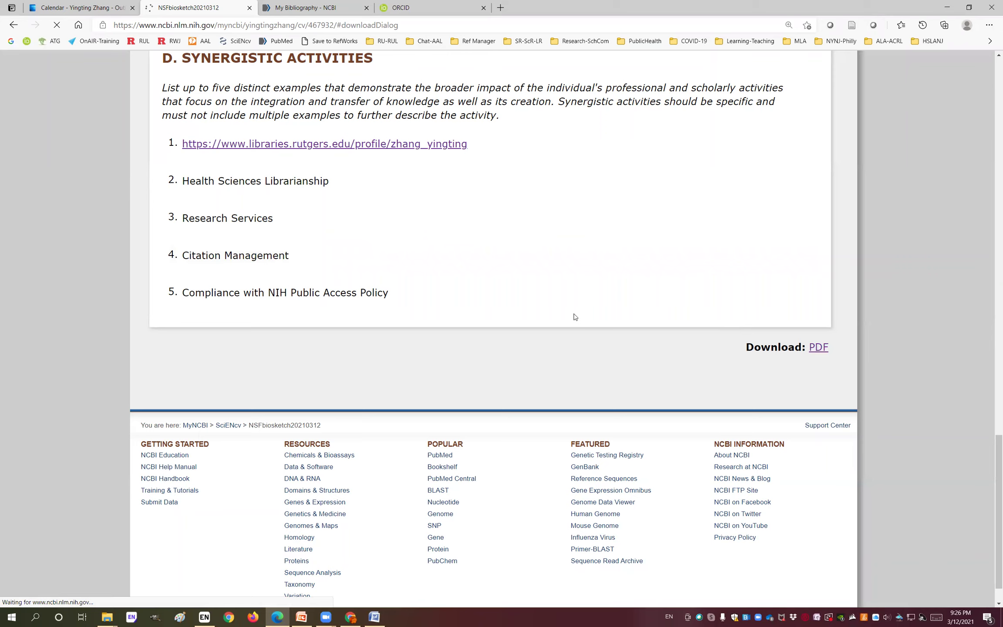
pyautogui.scroll(6, 575, 317)
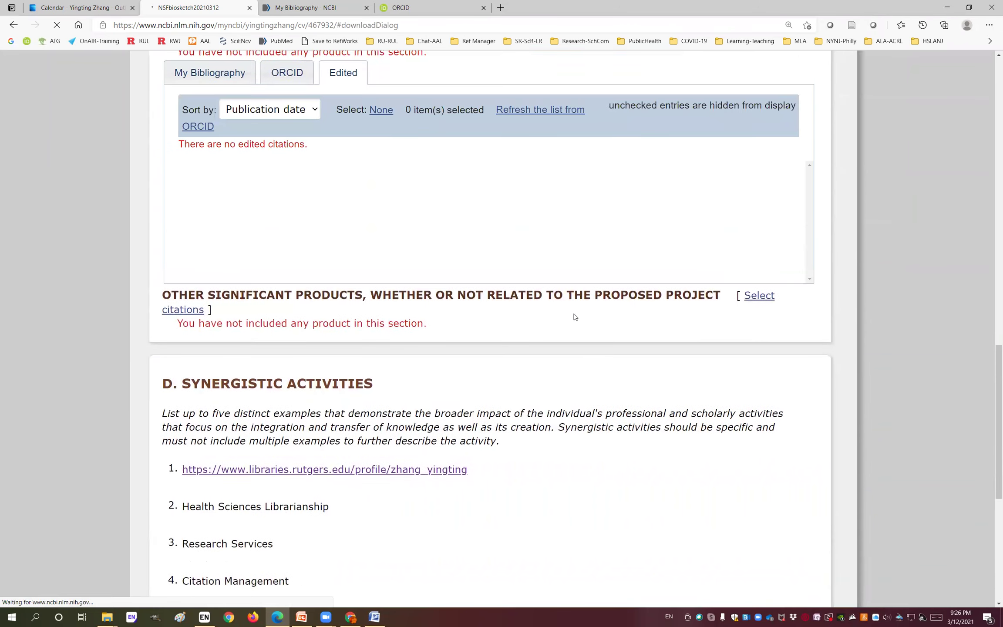
pyautogui.scroll(1, 574, 317)
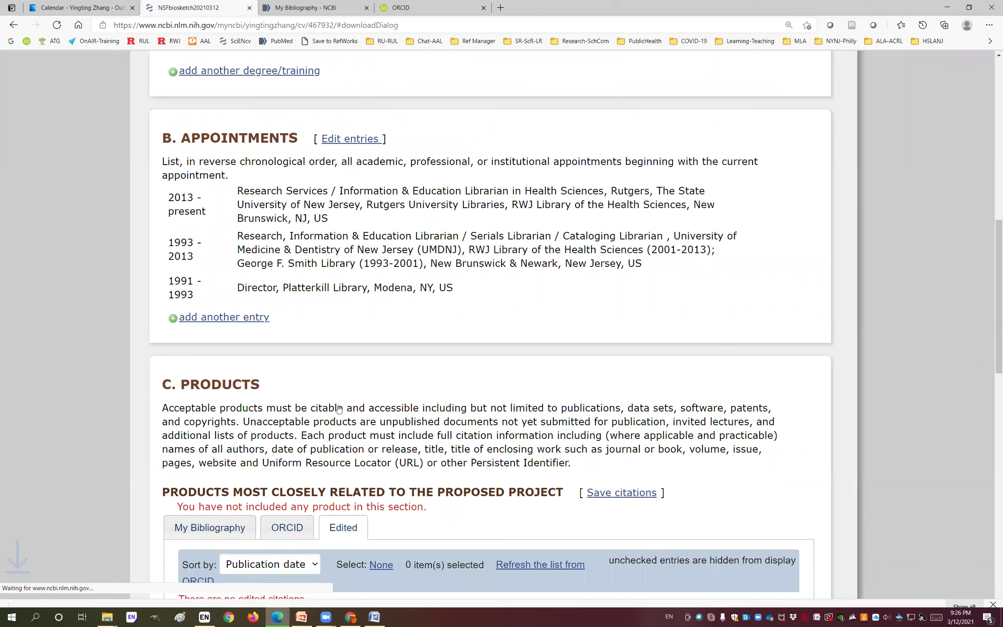
pyautogui.scroll(3, 352, 418)
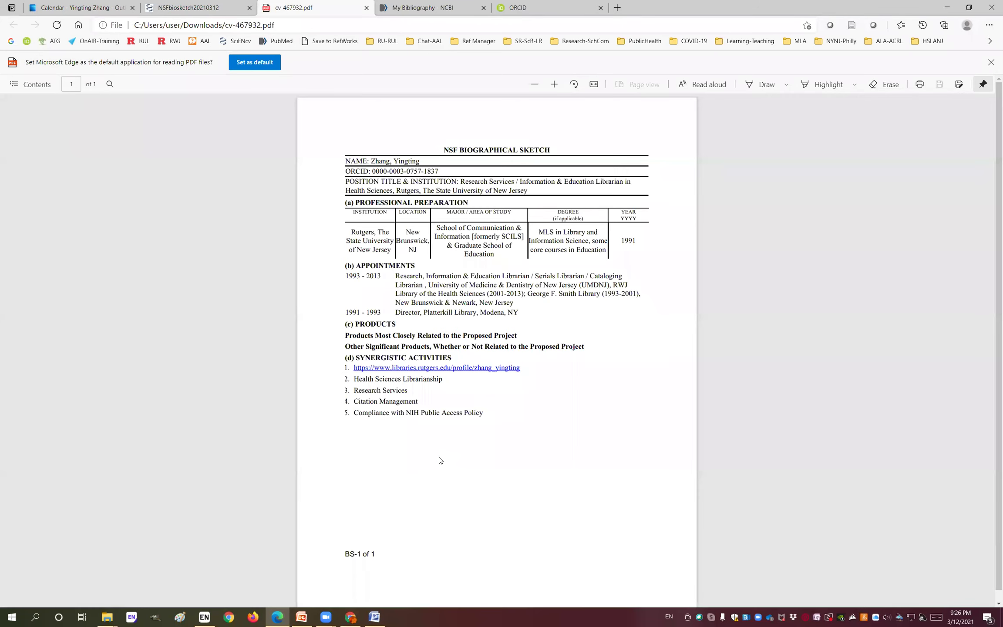
pyautogui.scroll(-1, 440, 460)
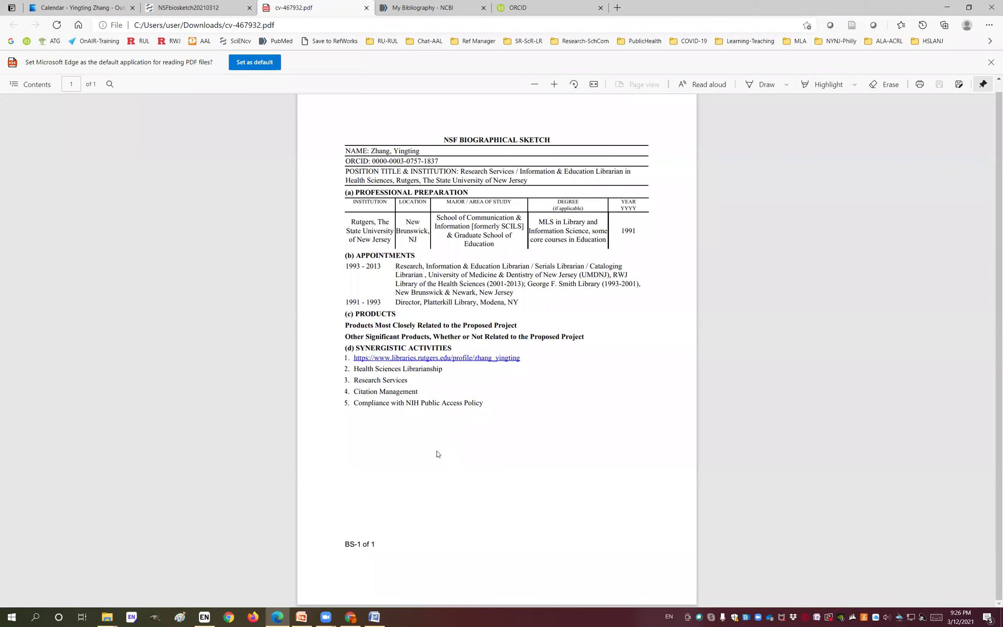
pyautogui.scroll(1, 437, 453)
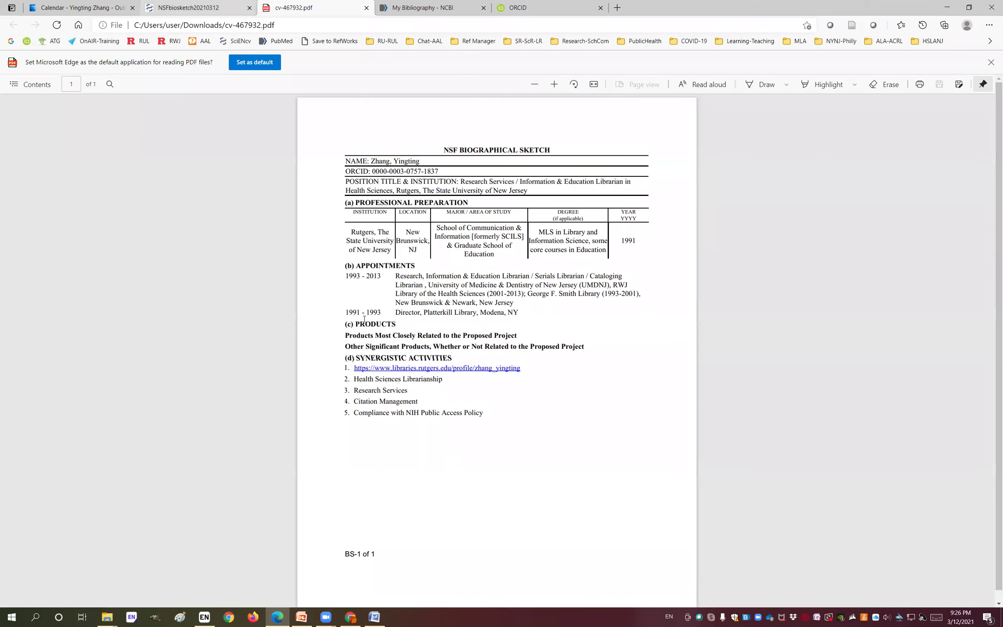
# Go back to the form for creating a new SciENcv document and choose the NSF Current and Pending Support format
pyautogui.hotkey('ctrl', 'shift', 'Tab')
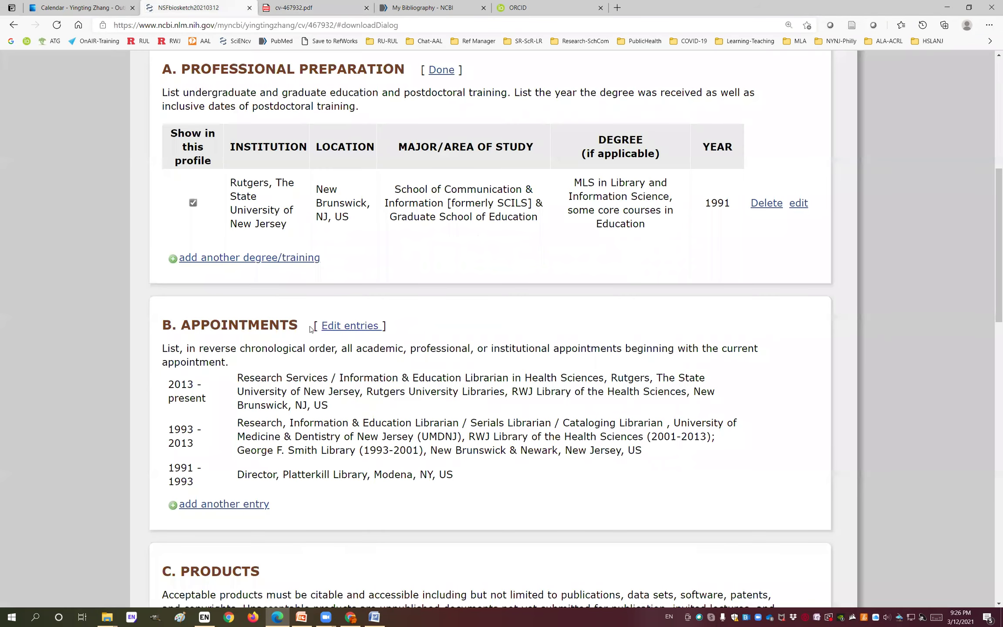
pyautogui.hotkey('alt', 'Left')
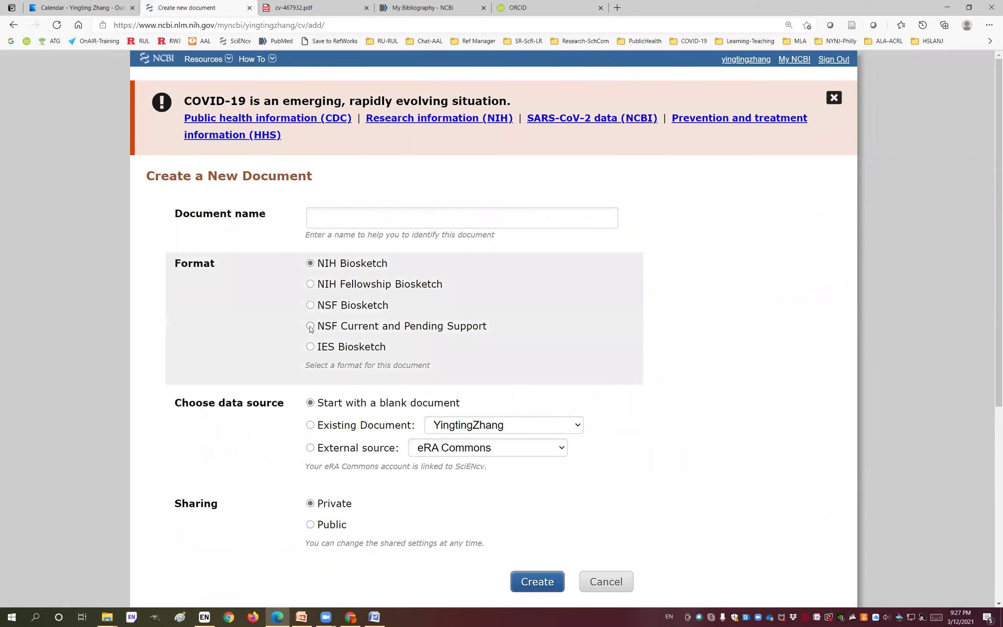
pyautogui.click(311, 327)
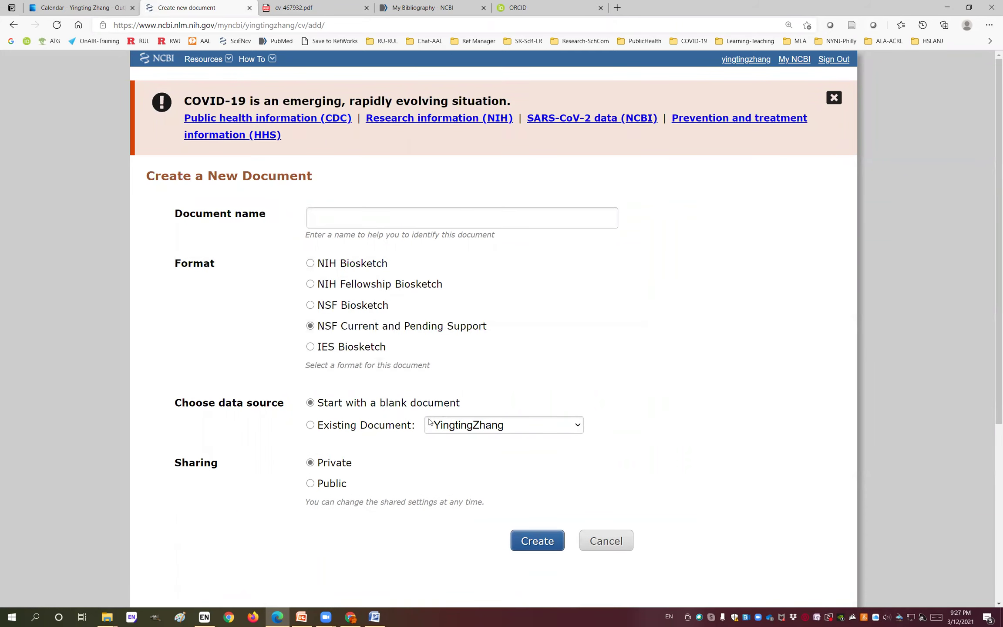